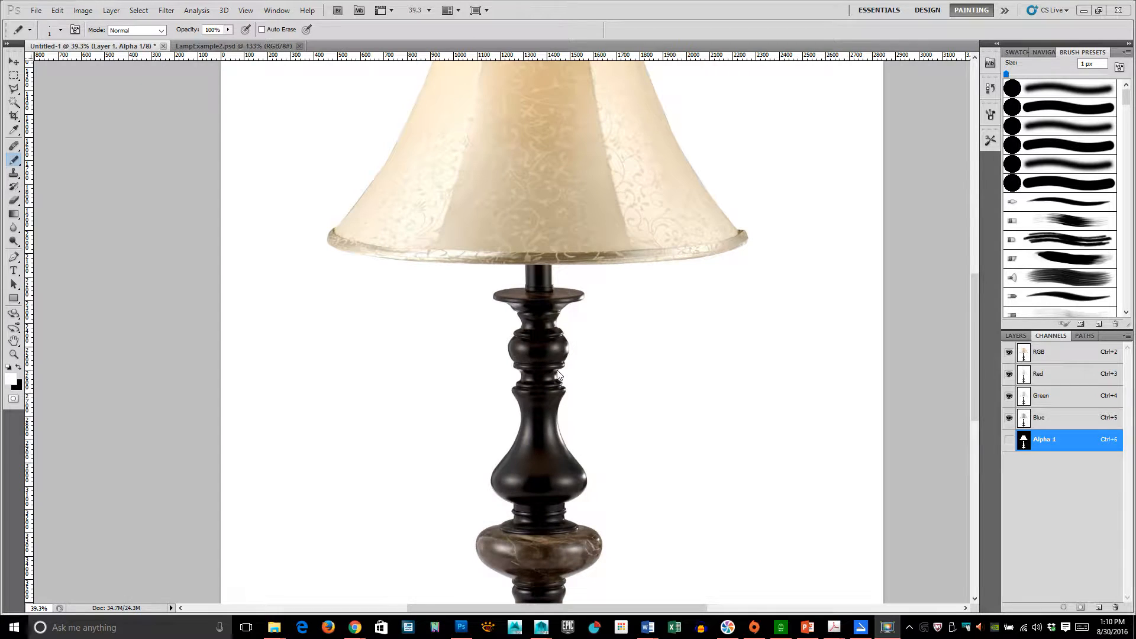
- Examine the lamp reference photo in Photoshop by panning and zooming around the lamp stand
key("space")
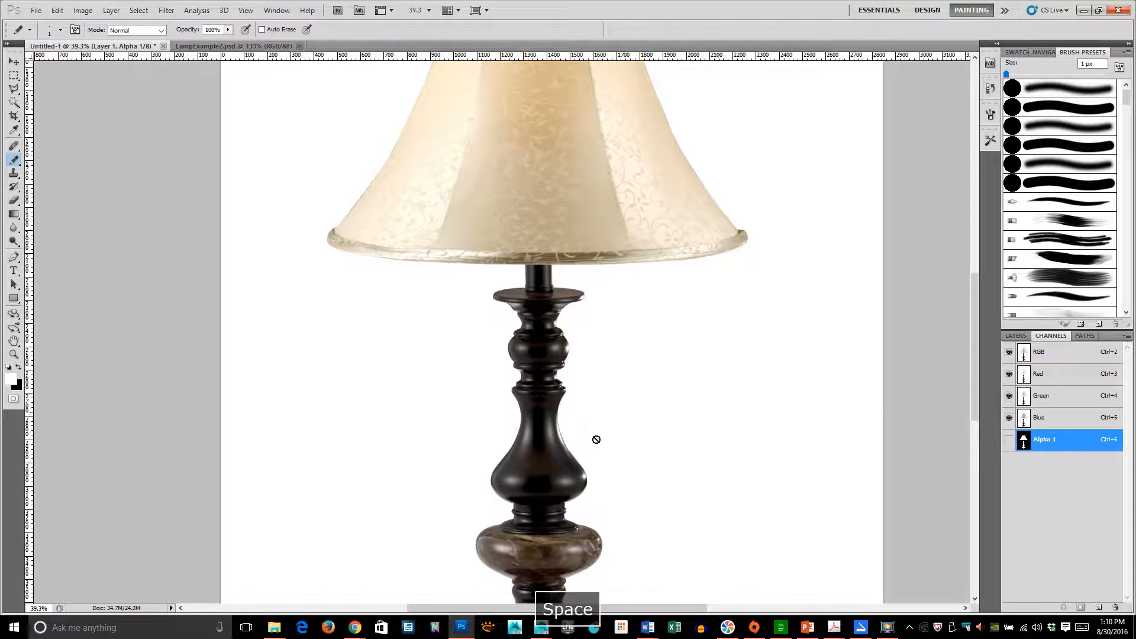
left_click_drag(596, 439, 586, 323)
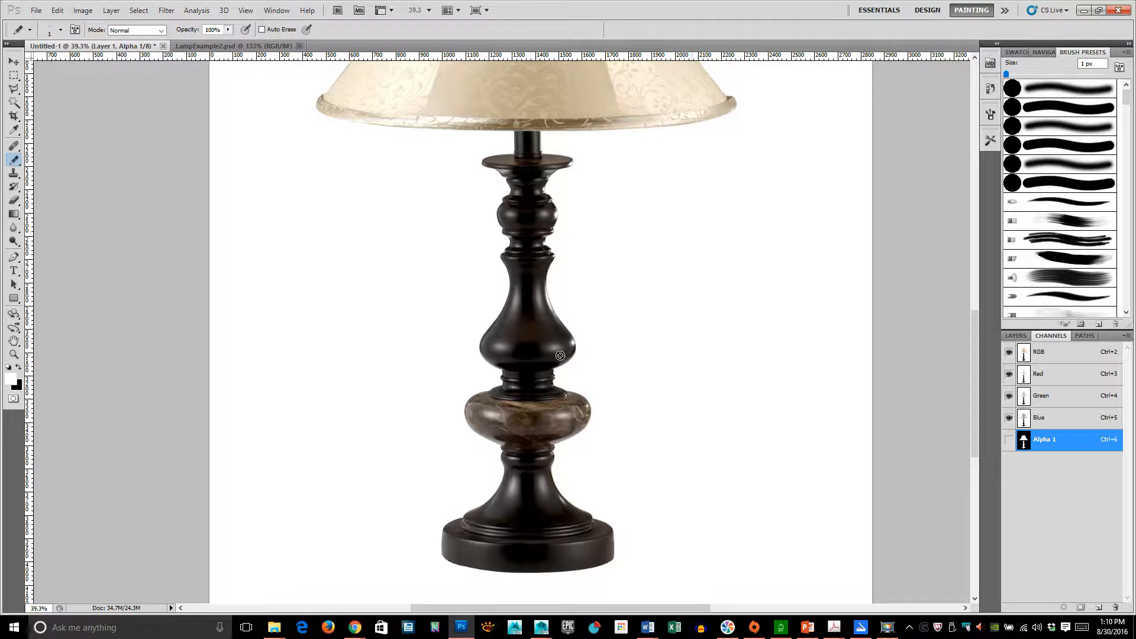
scroll(561, 358, "up", 5, "alt")
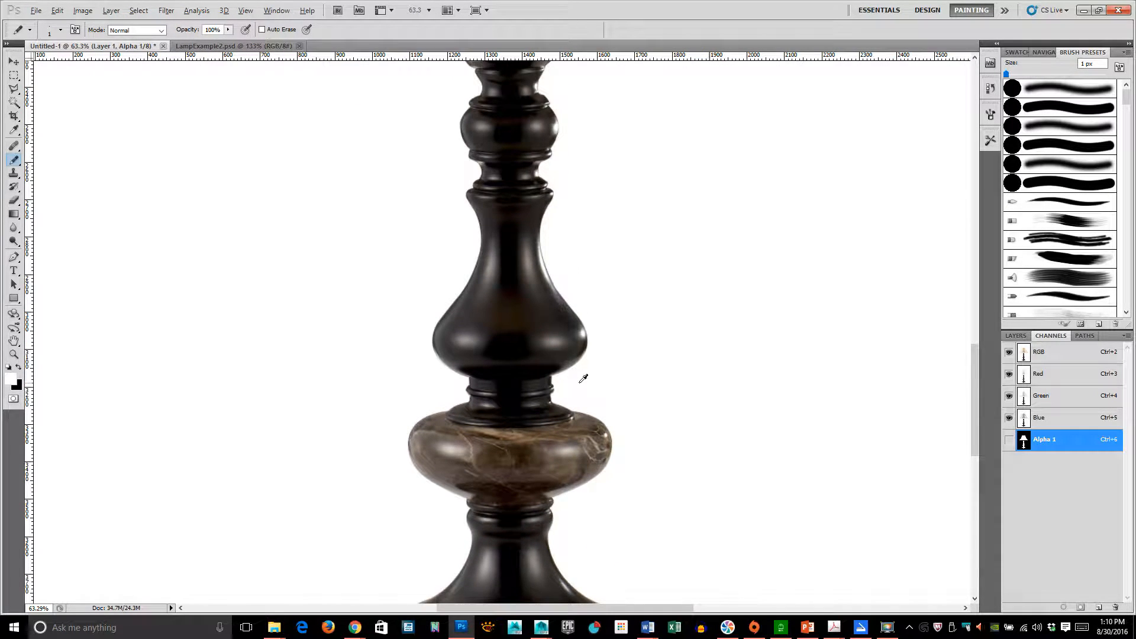
scroll(584, 378, "up", 5, "alt")
scroll(587, 380, "down", 10, "alt")
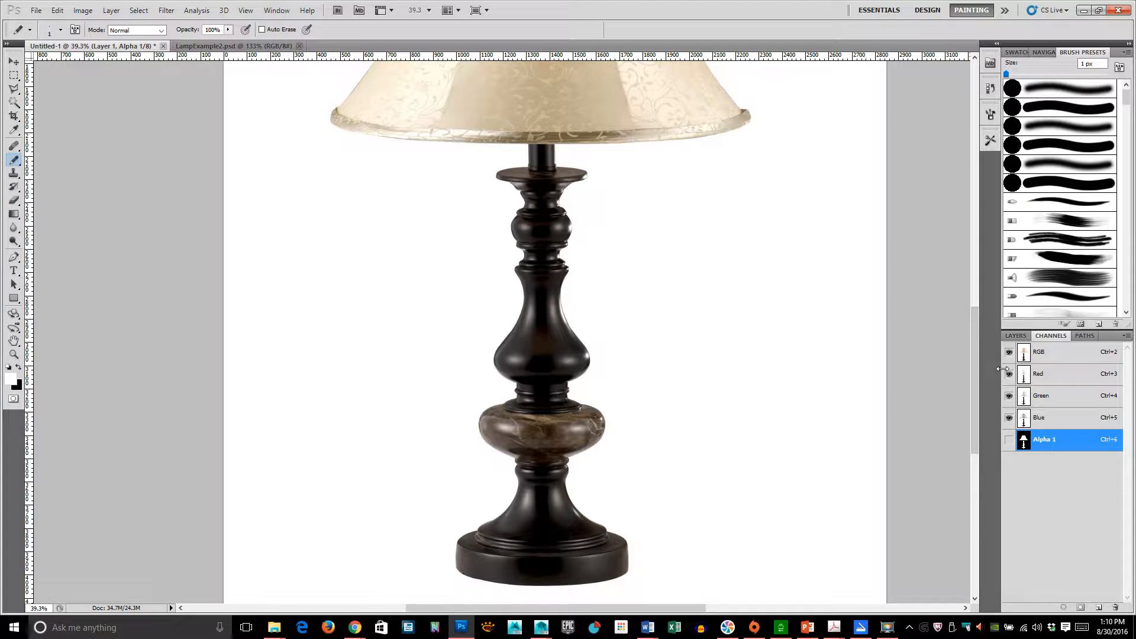
- Switch to Maya and orbit around the existing lamp model to compare it with the reference photo
mouse_move(542, 627)
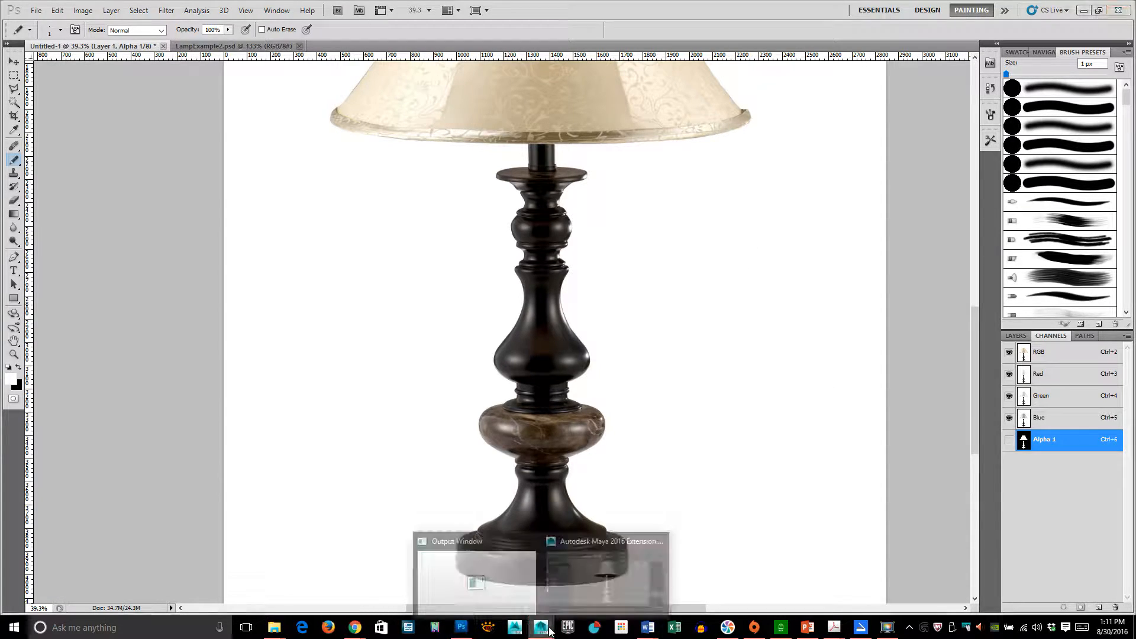
left_click(628, 572)
left_click_drag(730, 317, 521, 331, "alt")
right_click_drag(509, 368, 796, 374, "alt")
left_click_drag(710, 408, 563, 314, "alt")
middle_click_drag(596, 361, 642, 148, "alt")
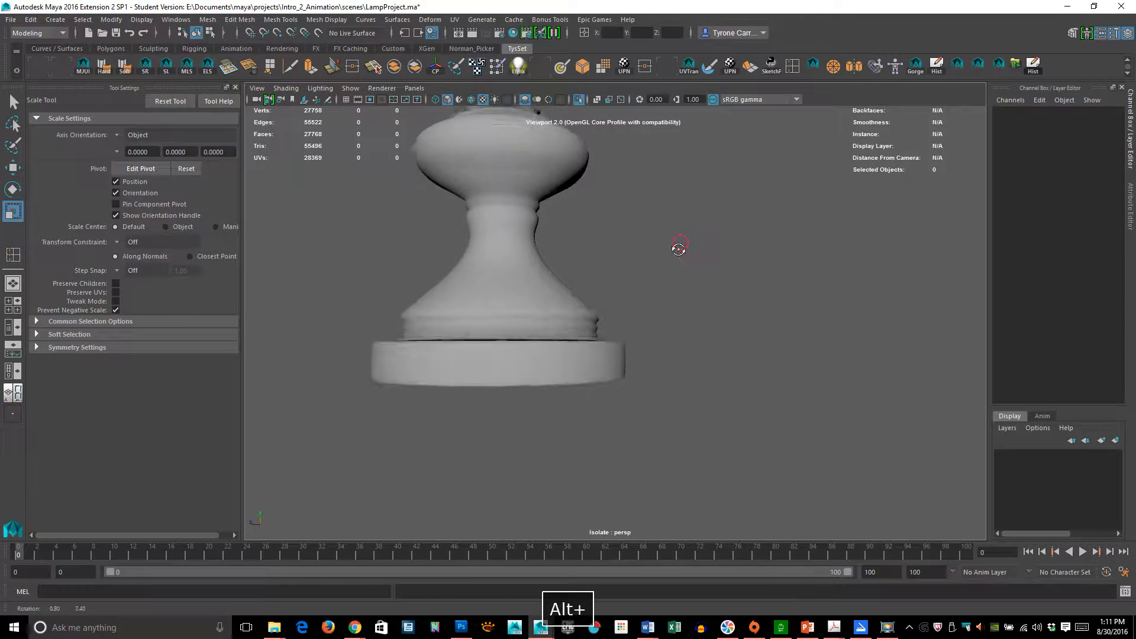
left_click_drag(677, 248, 674, 262, "alt")
middle_click_drag(596, 238, 626, 507, "alt")
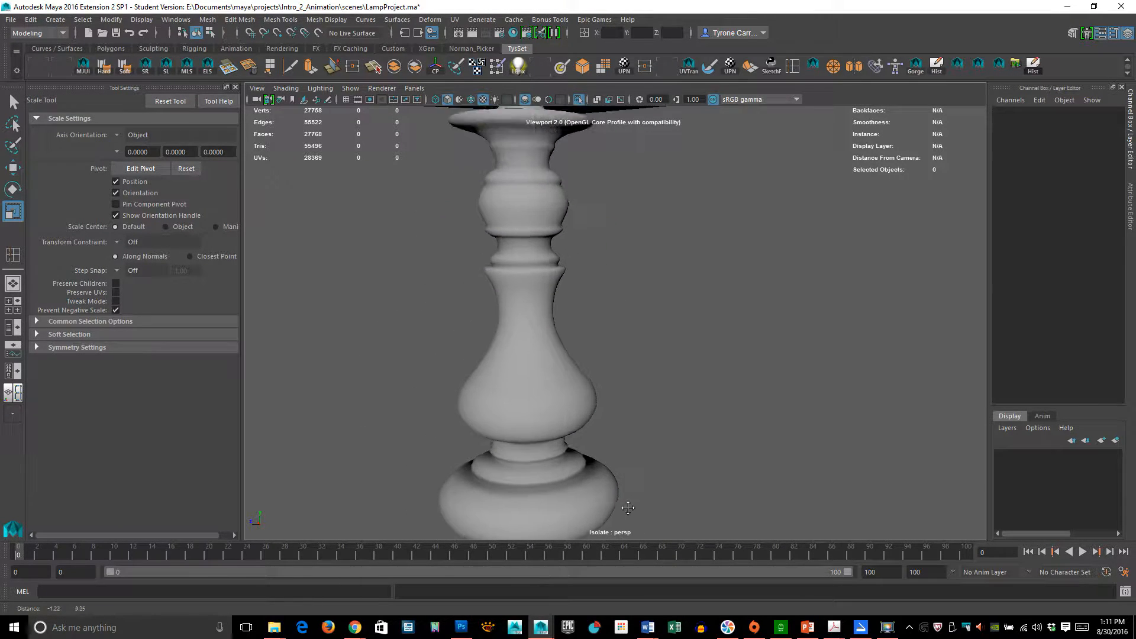
left_click_drag(627, 507, 641, 390, "alt")
right_click_drag(743, 379, 588, 365, "alt")
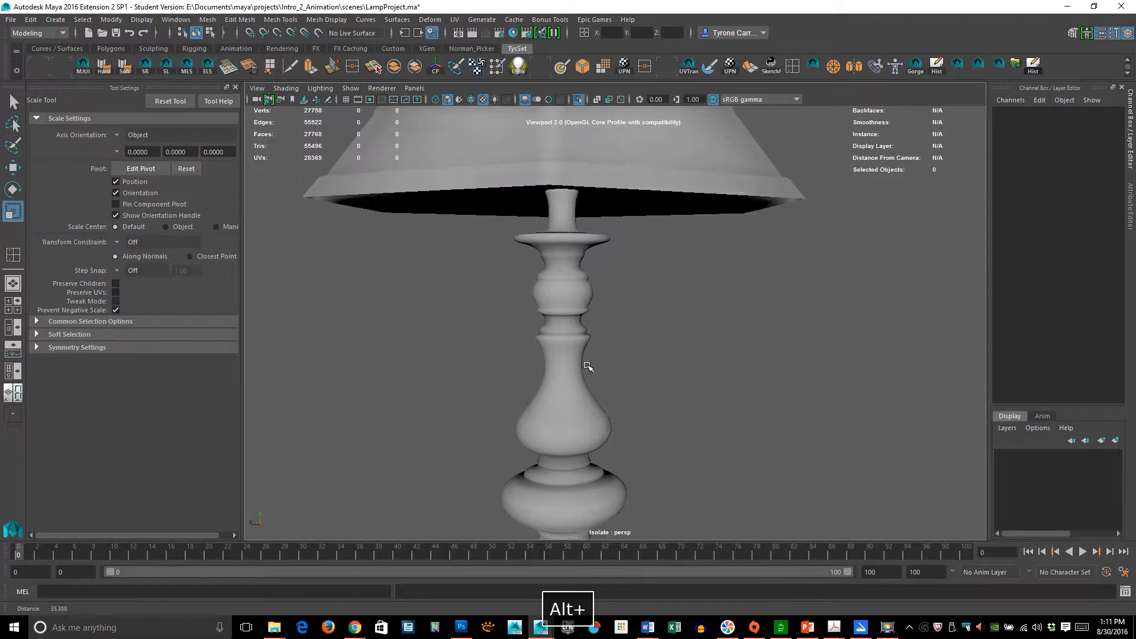
middle_click_drag(631, 413, 598, 267, "alt")
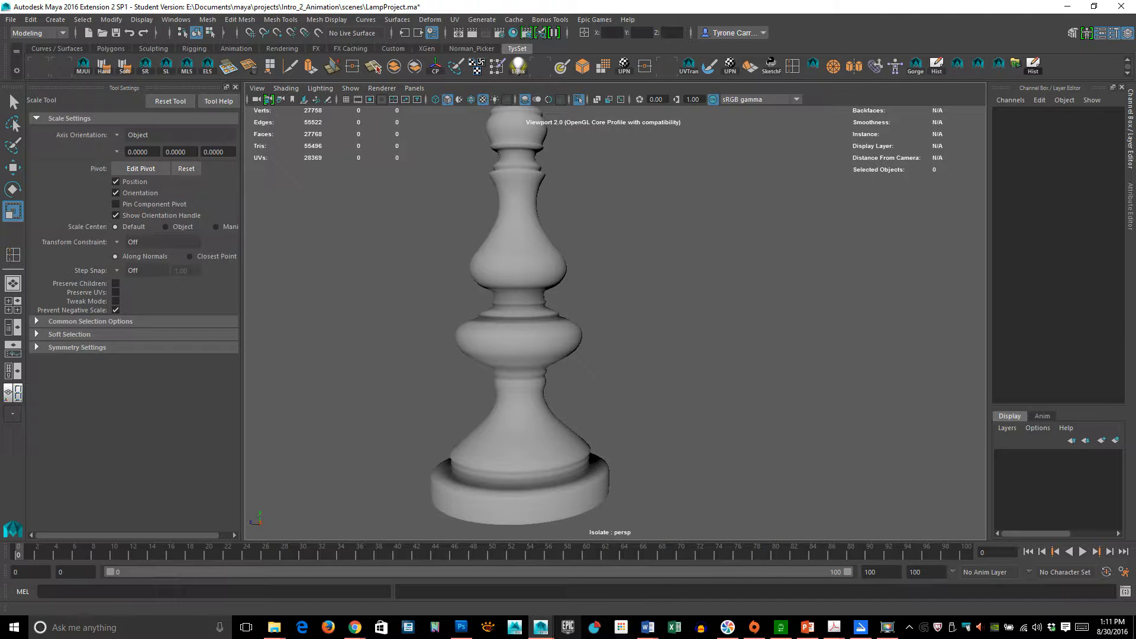
- Return to Photoshop and inspect the LampExample2.psd wireframe image by zooming and panning along the lamp stand
left_click(463, 630)
key("space")
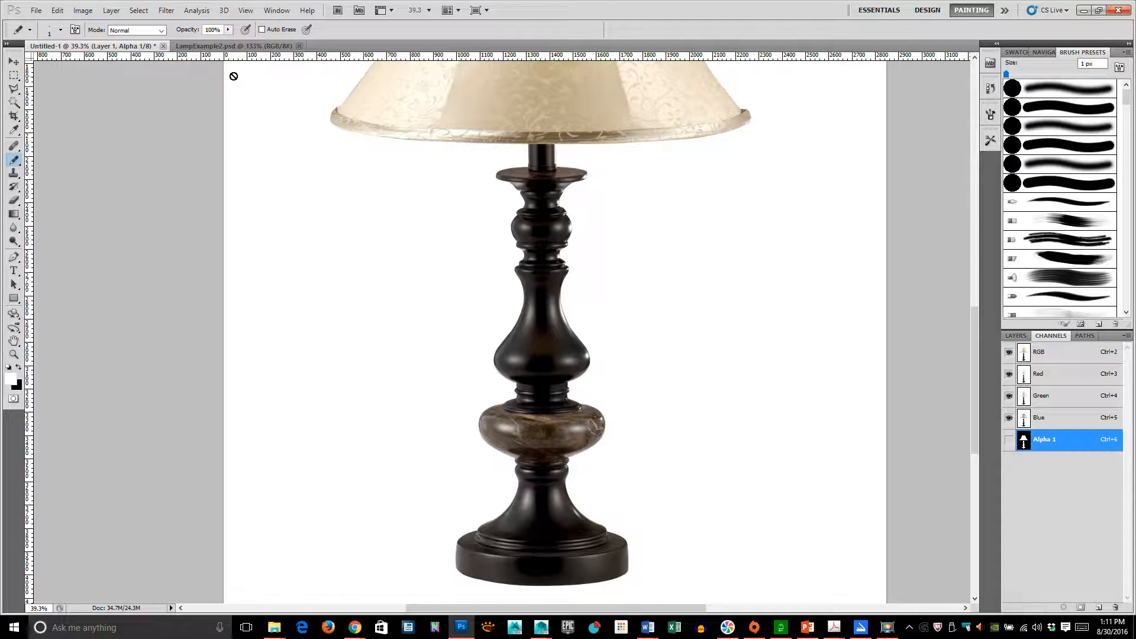
left_click(243, 46)
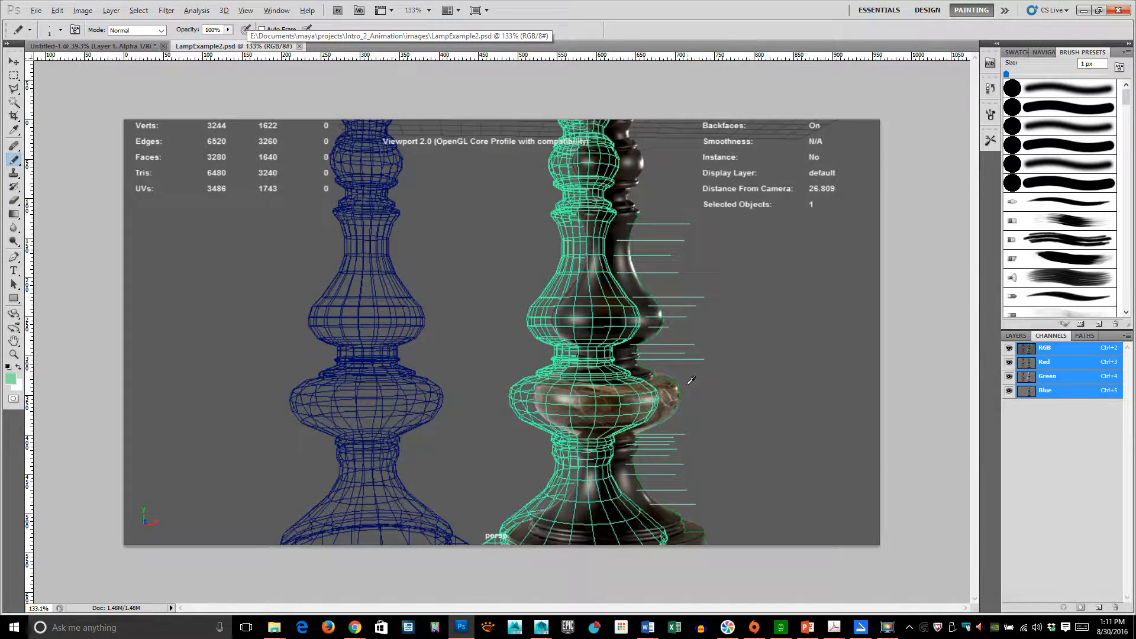
scroll(691, 380, "up", 2)
key("space")
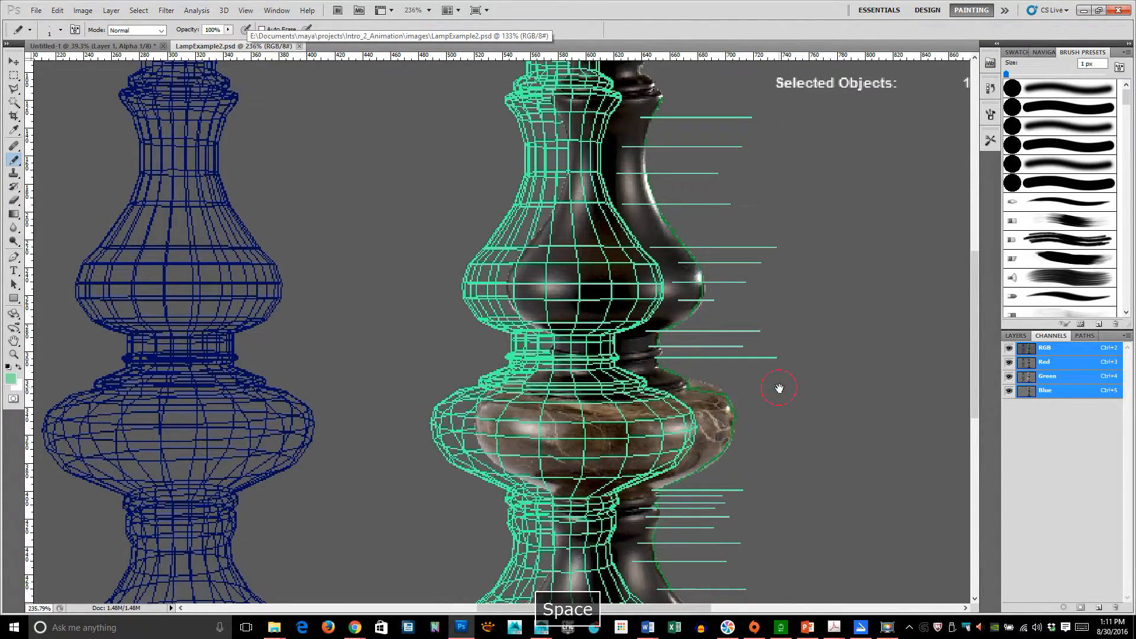
left_click_drag(780, 388, 651, 282)
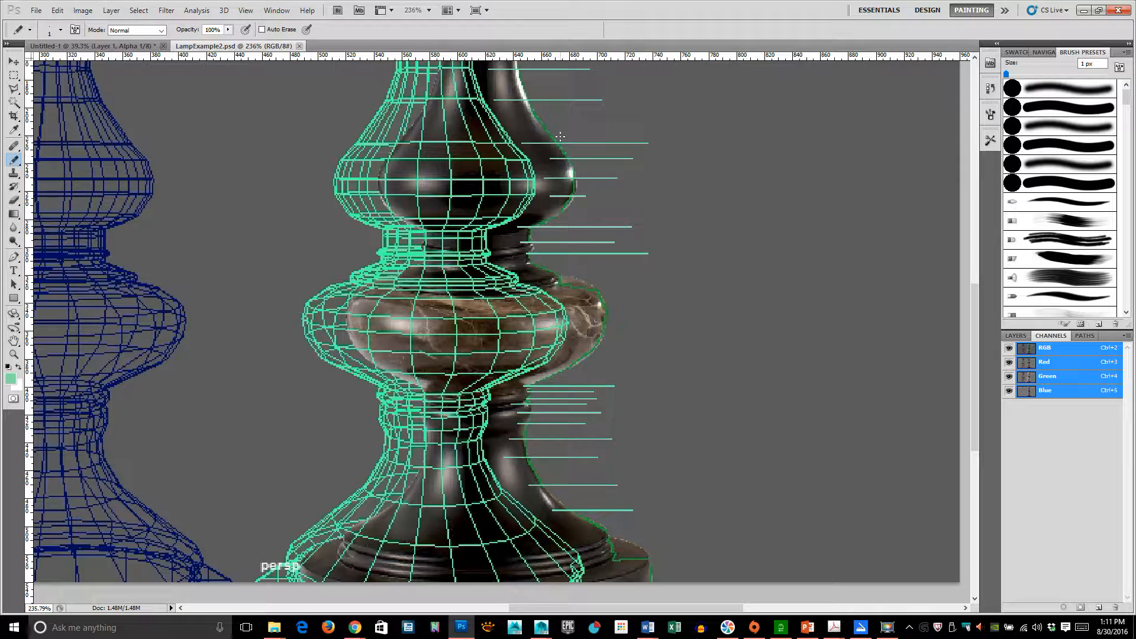
key("space")
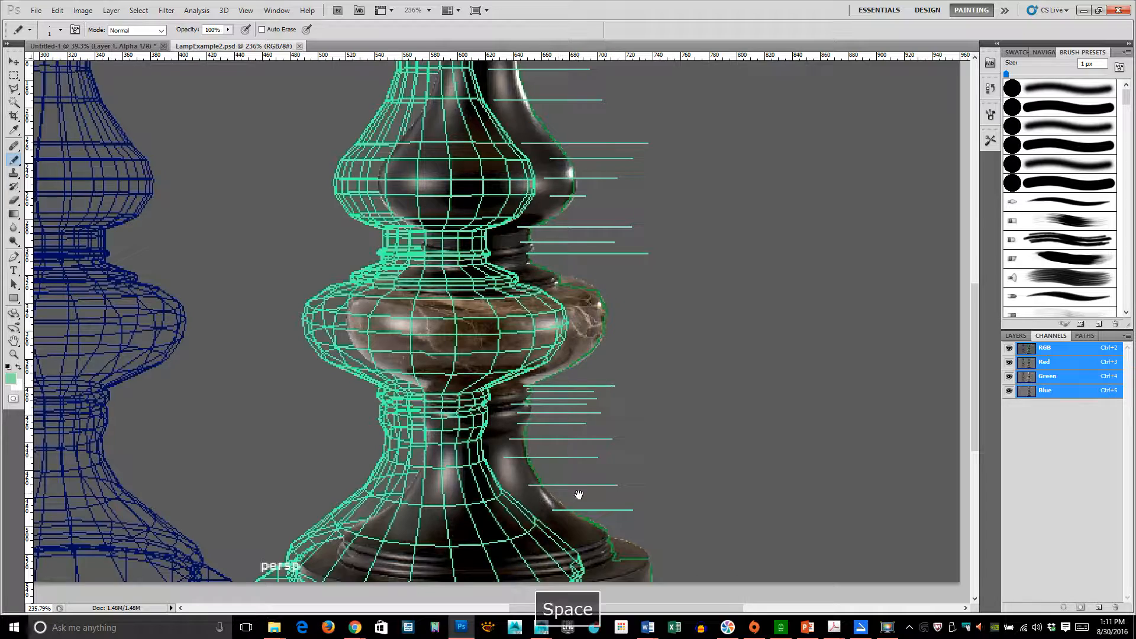
left_click_drag(578, 495, 568, 403)
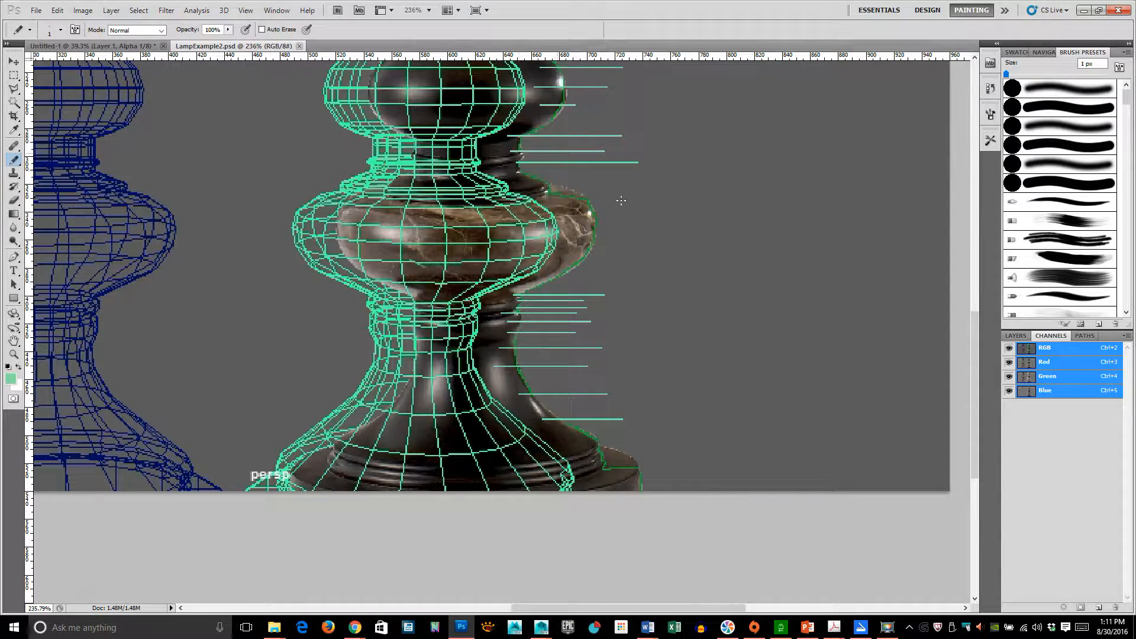
key("space")
left_click_drag(591, 365, 616, 437)
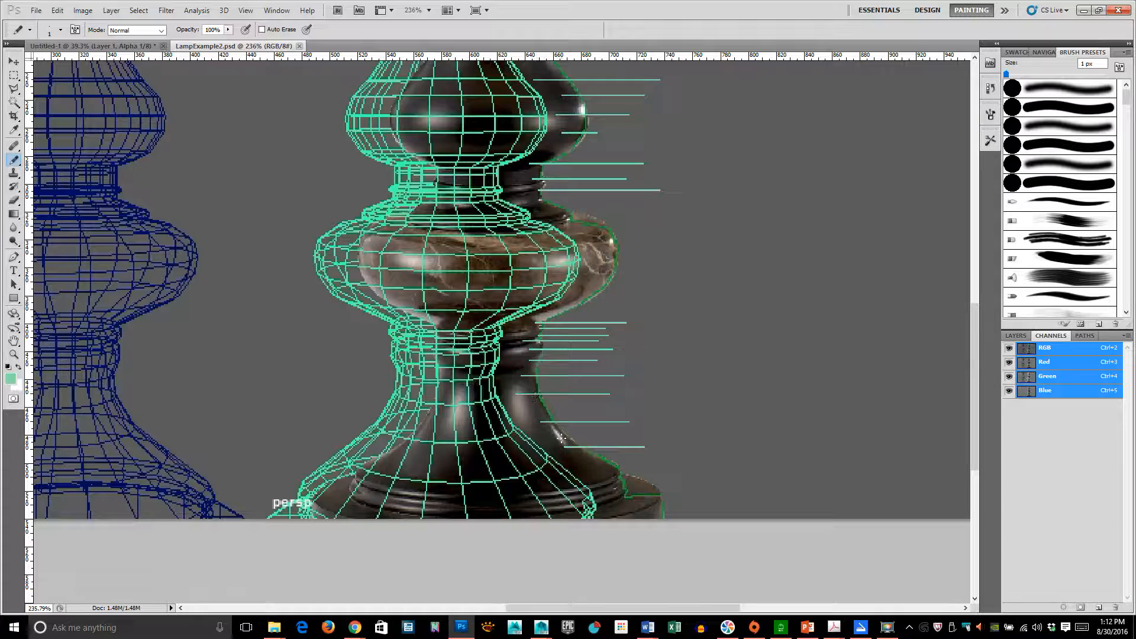
left_click_drag(654, 482, 667, 542)
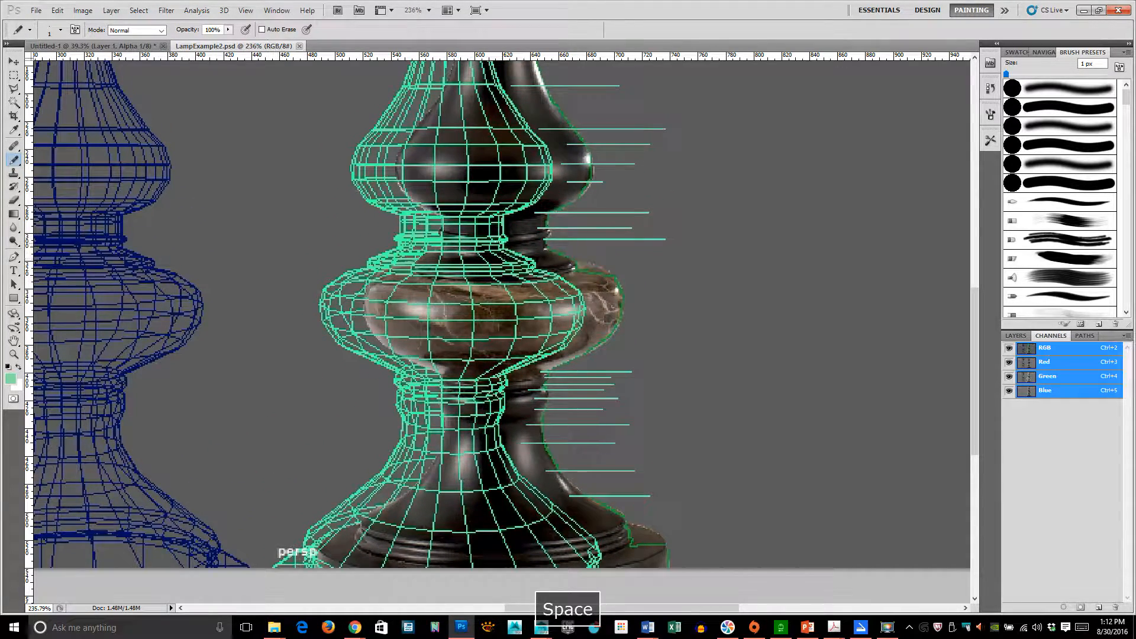
left_click_drag(558, 179, 565, 447)
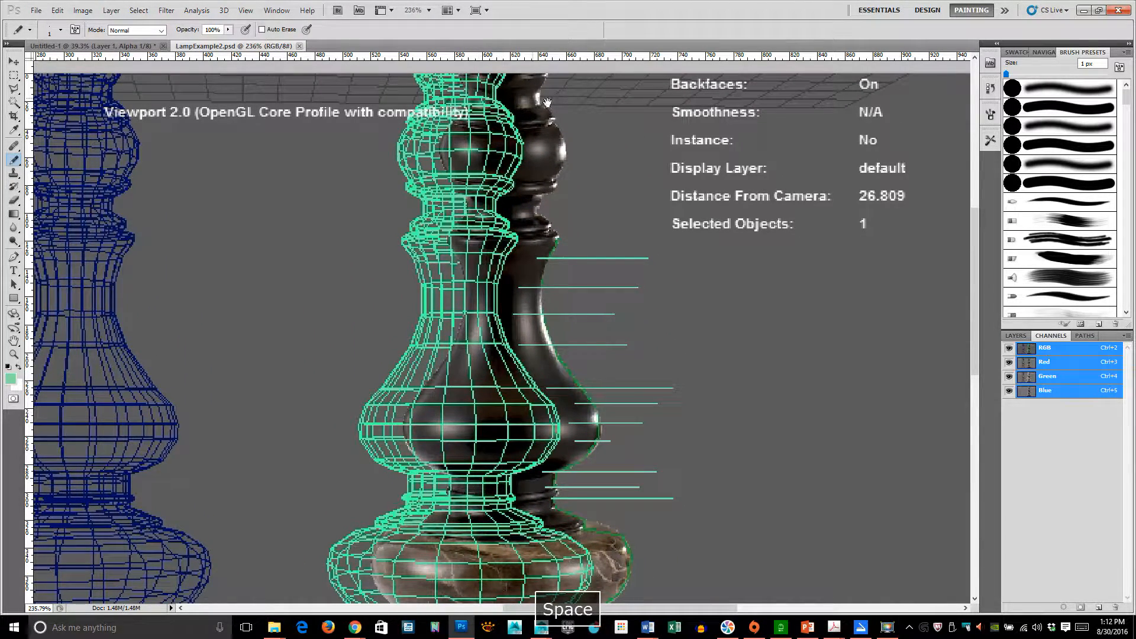
left_click_drag(621, 441, 593, 321)
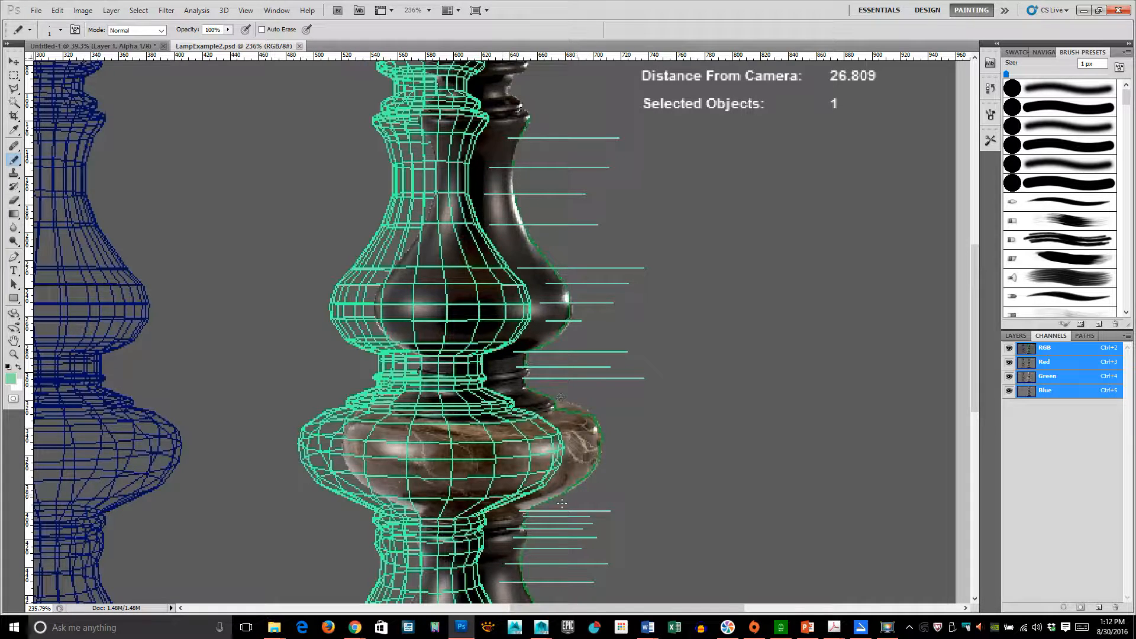
left_click_drag(562, 503, 604, 375)
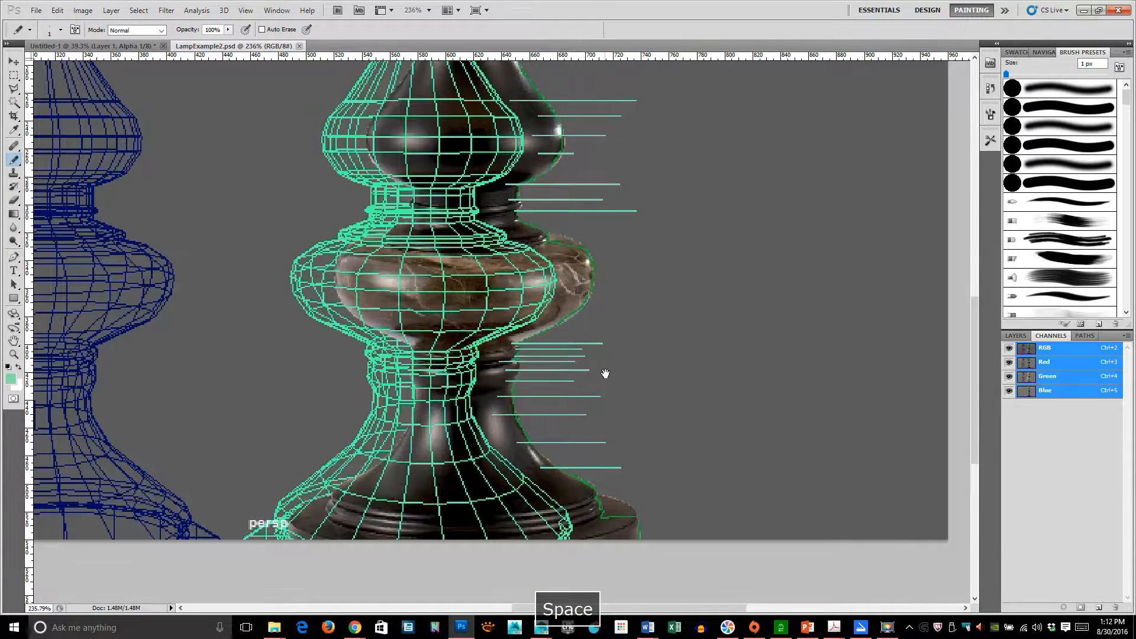
- Return to Maya and save the current lamp scene
left_click(1087, 13)
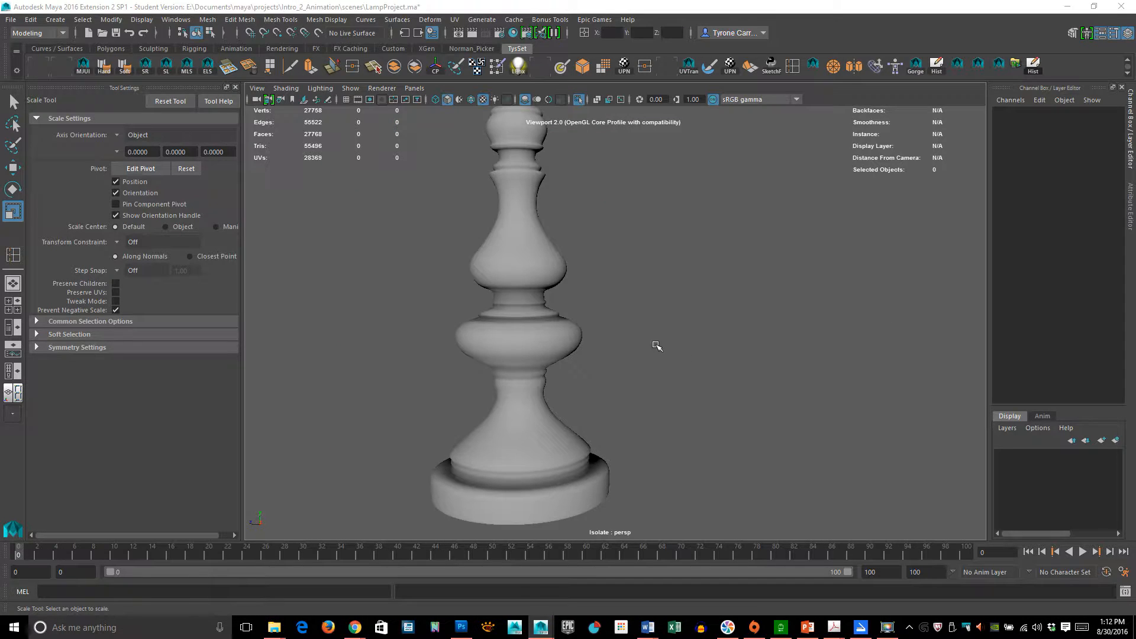
left_click(12, 21)
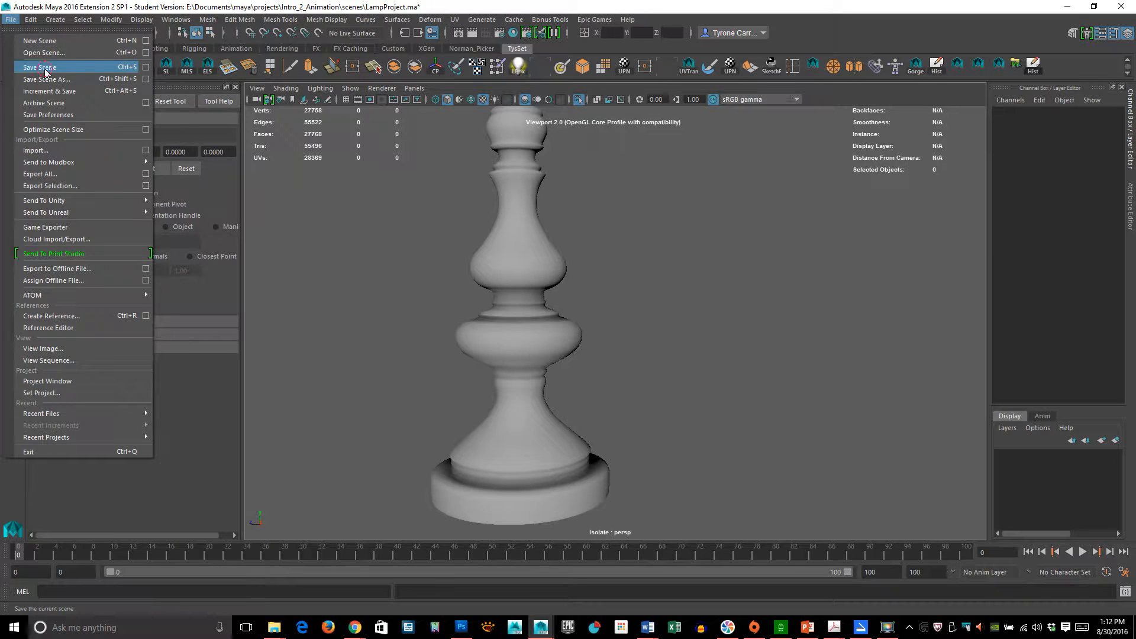
left_click(45, 67)
left_click(541, 329)
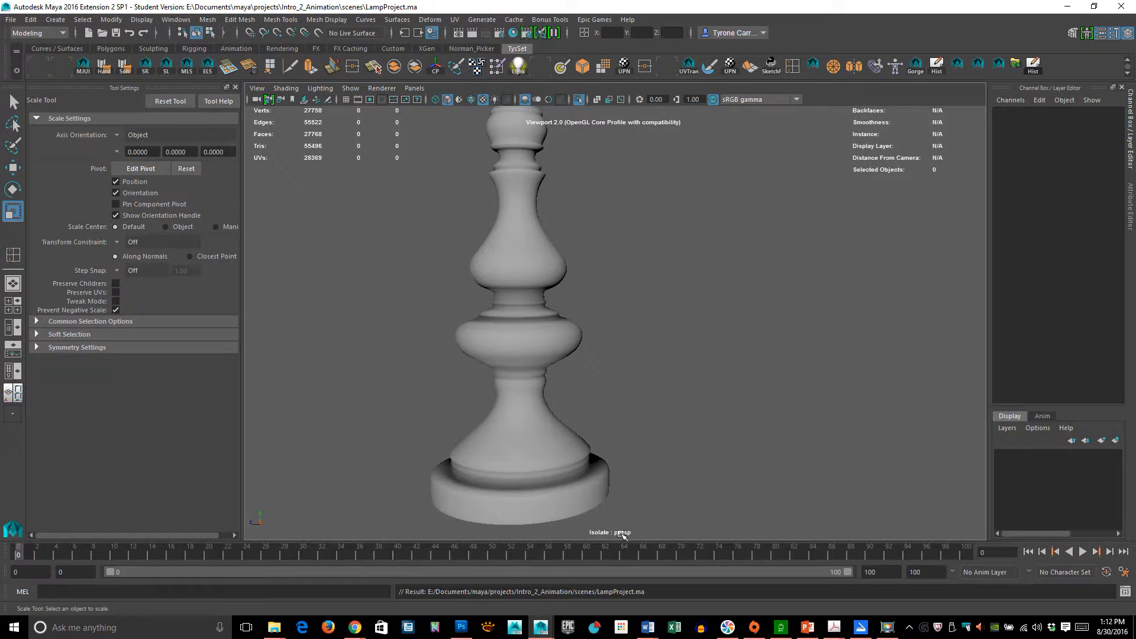
- Create a new empty scene
left_click(11, 19)
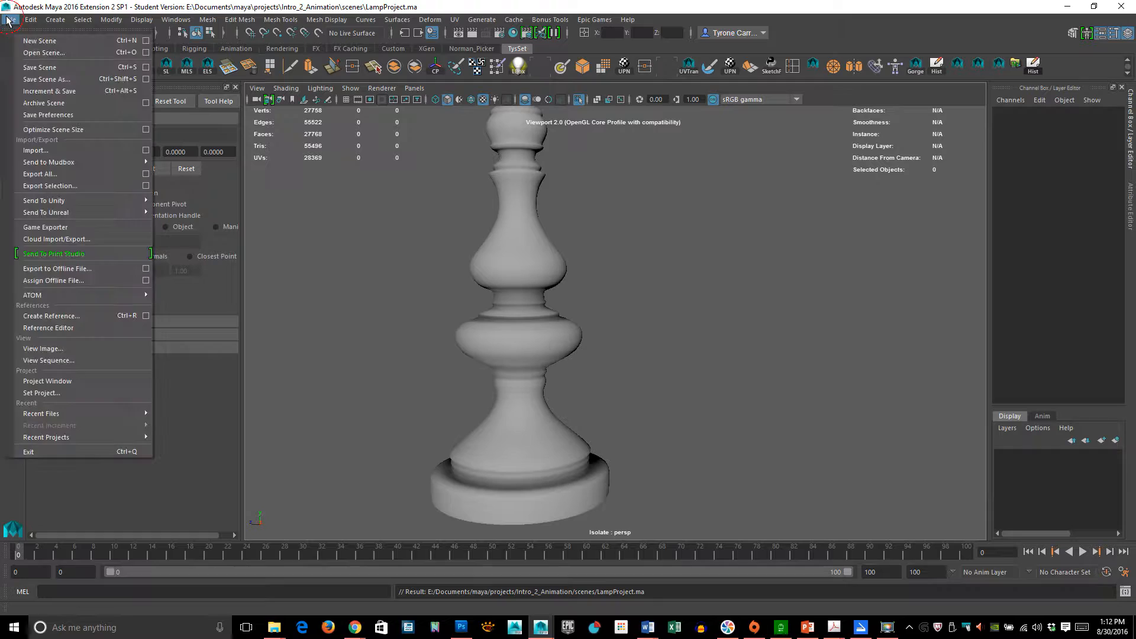
left_click(40, 41)
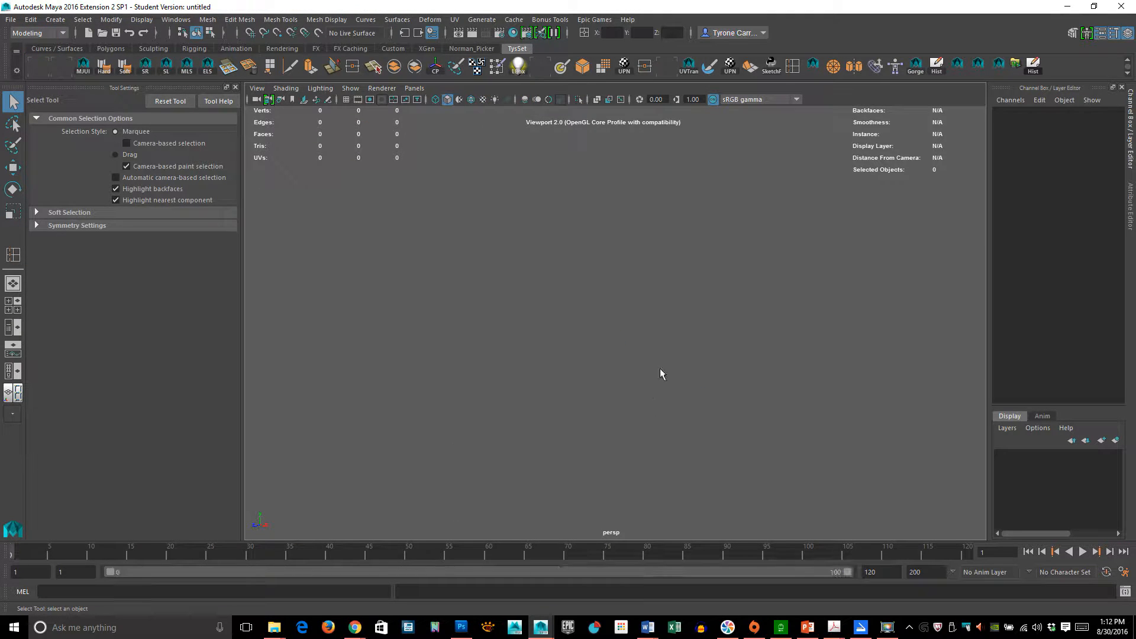
left_click_drag(679, 367, 667, 401, "alt")
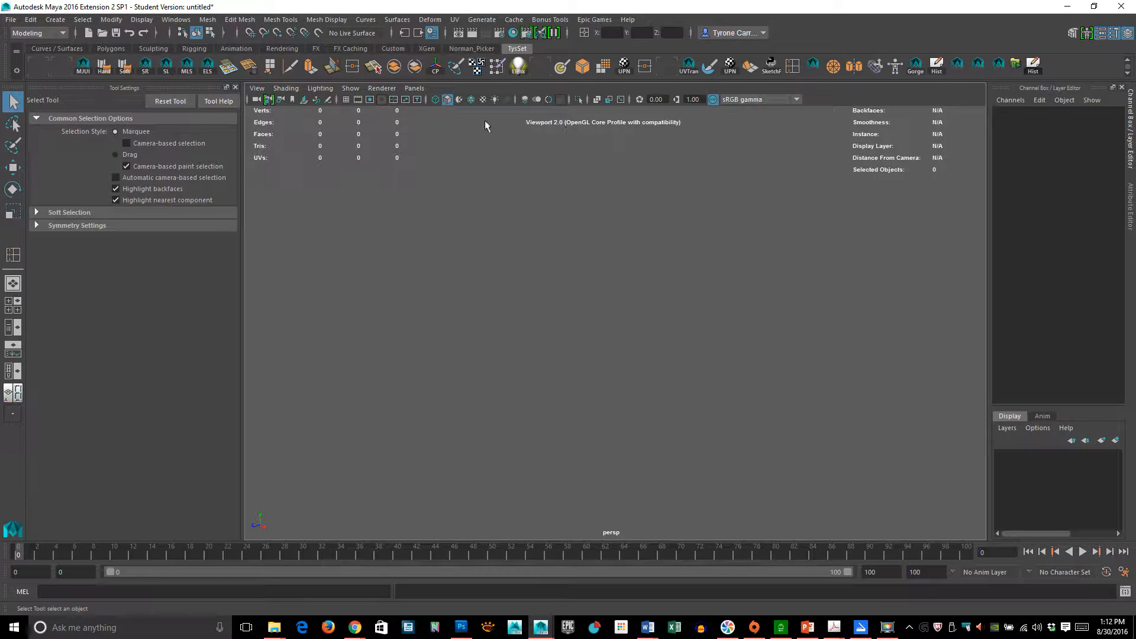
- Turn on the viewport grid in the new scene
left_click(346, 99)
right_click_drag(851, 303, 786, 331, "alt")
left_click_drag(616, 385, 516, 381, "alt")
right_click_drag(516, 380, 657, 421, "alt")
left_click_drag(654, 385, 736, 382, "alt")
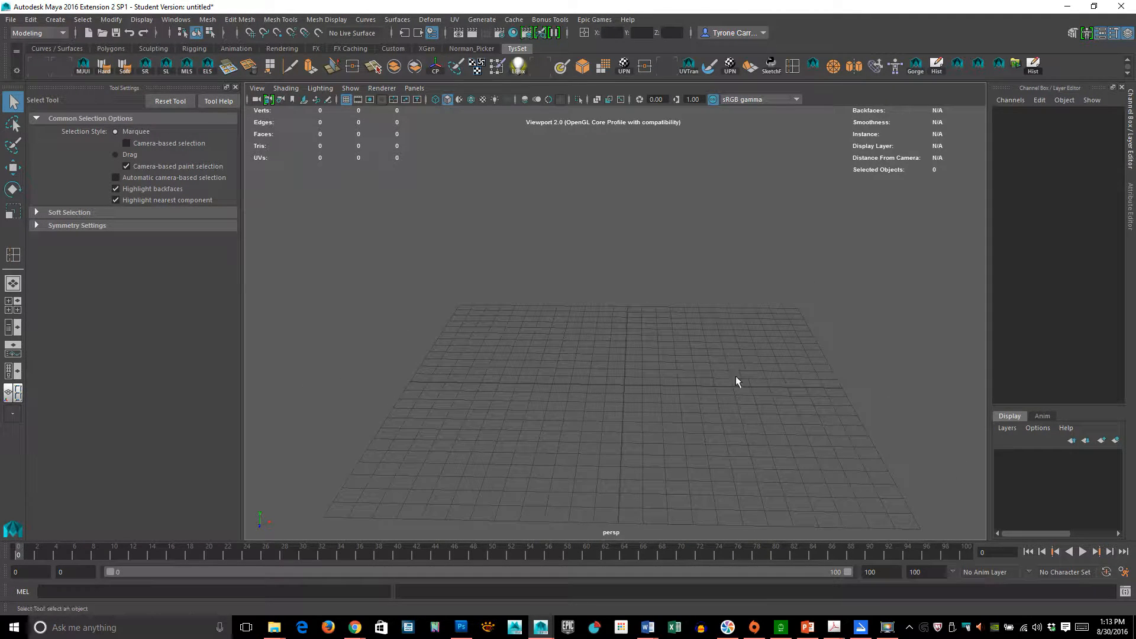
right_click_drag(736, 382, 693, 305, "alt")
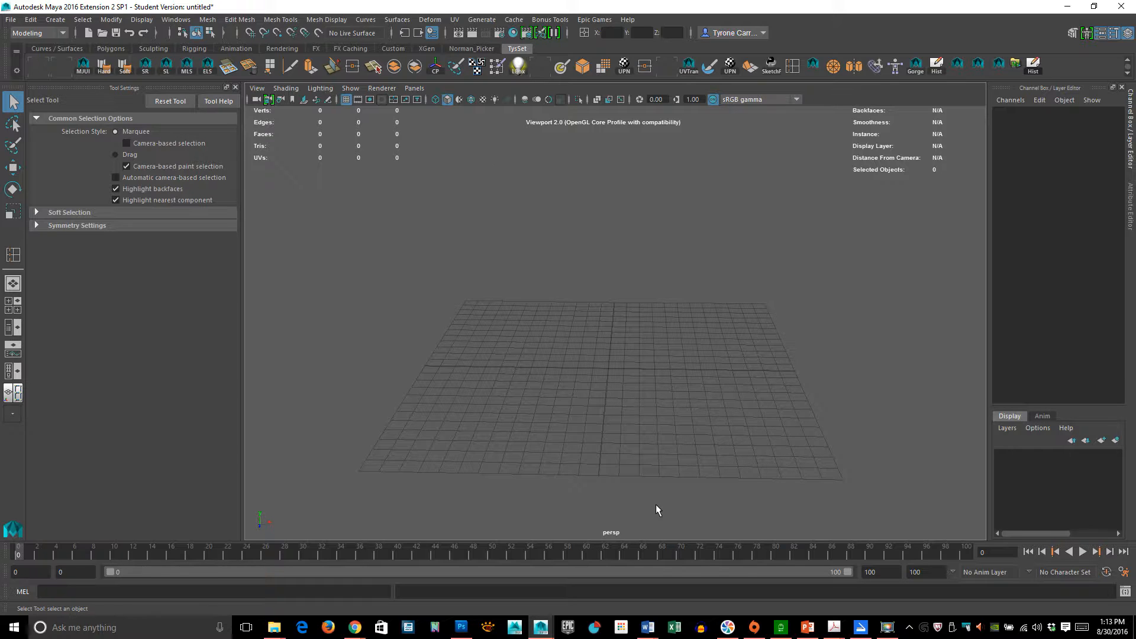
left_click_drag(655, 504, 649, 421, "alt")
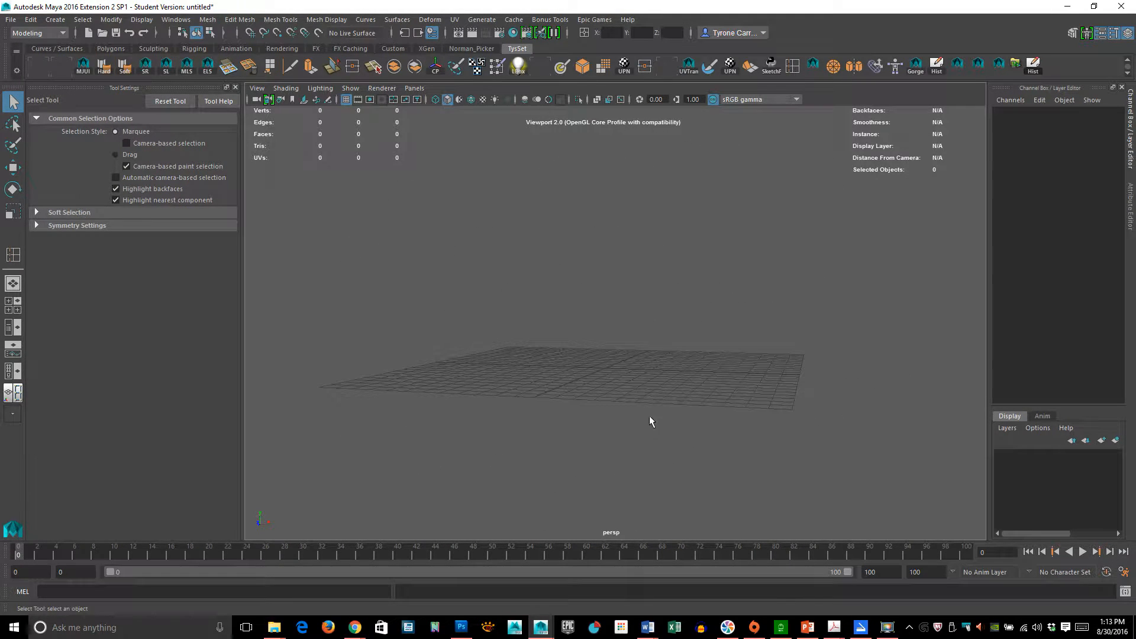
left_click_drag(576, 322, 685, 345, "alt")
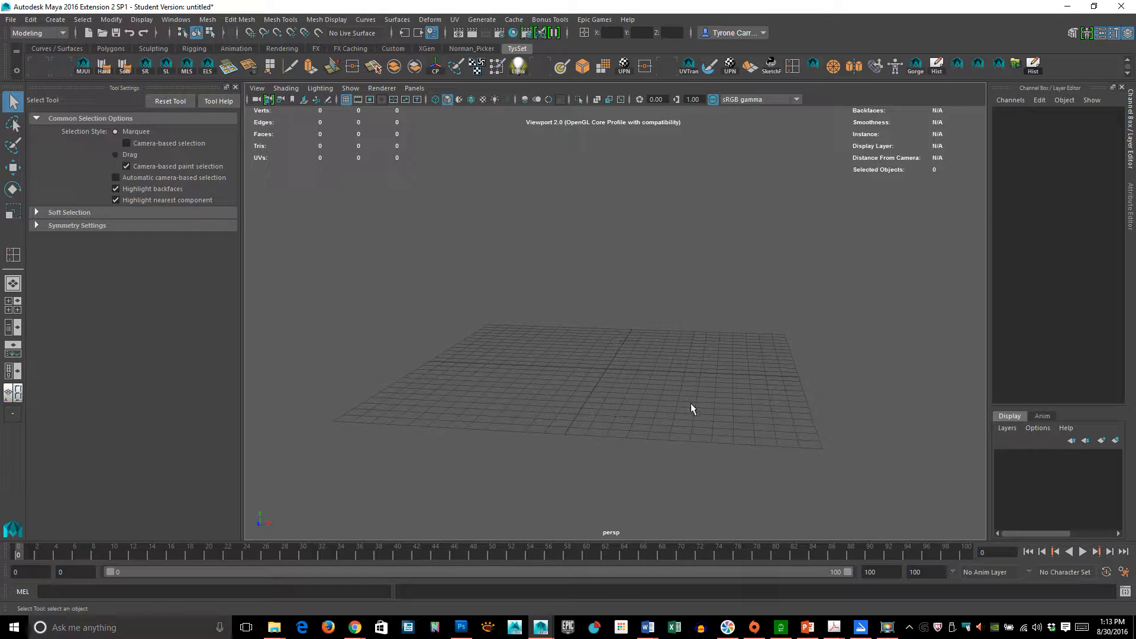
left_click_drag(591, 386, 665, 316, "alt")
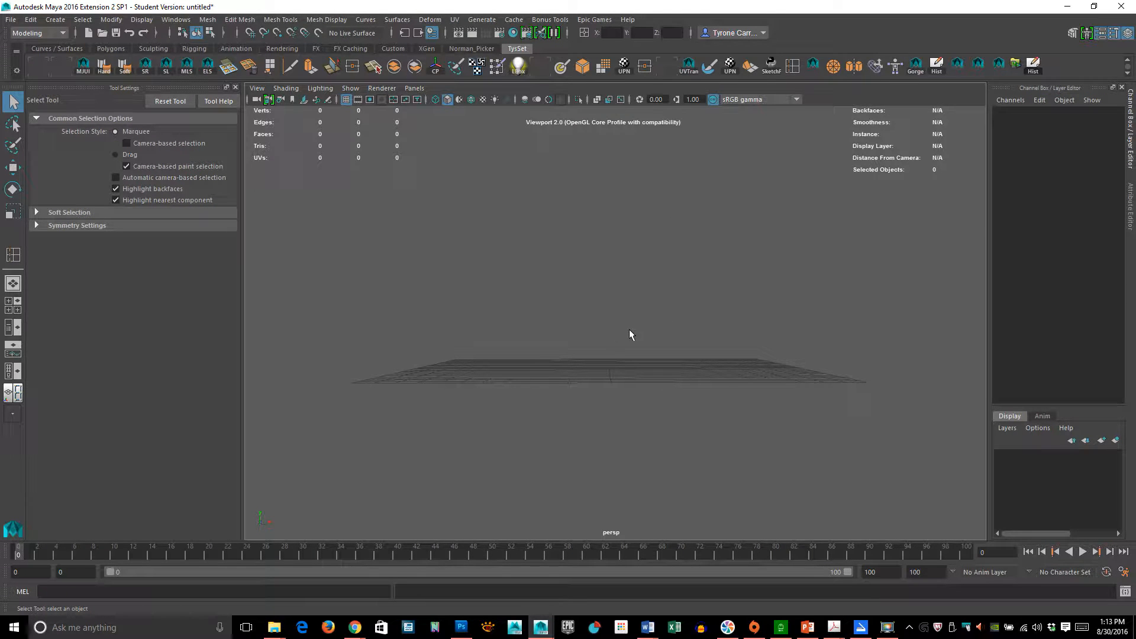
- Switch the viewport to the front view
key("space")
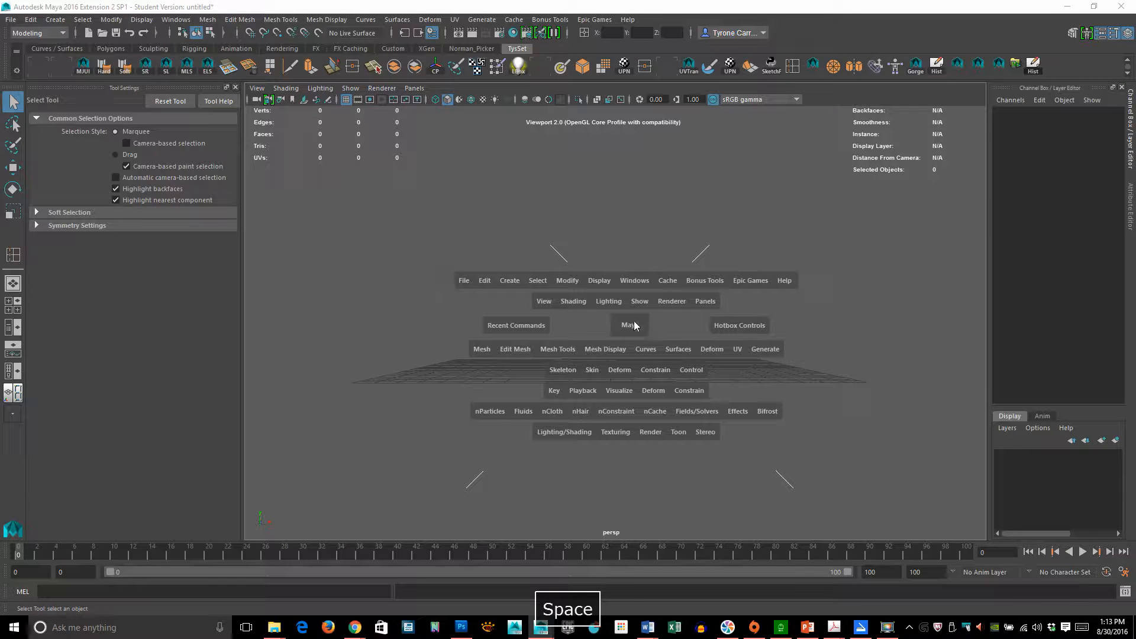
left_click(634, 324)
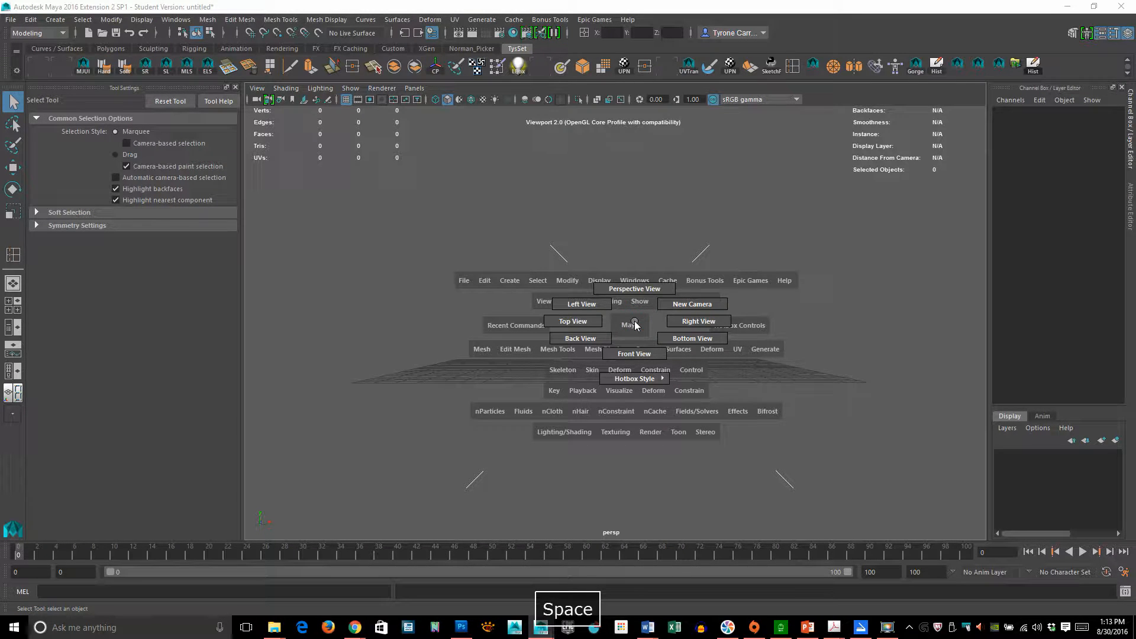
left_click_drag(635, 325, 633, 351)
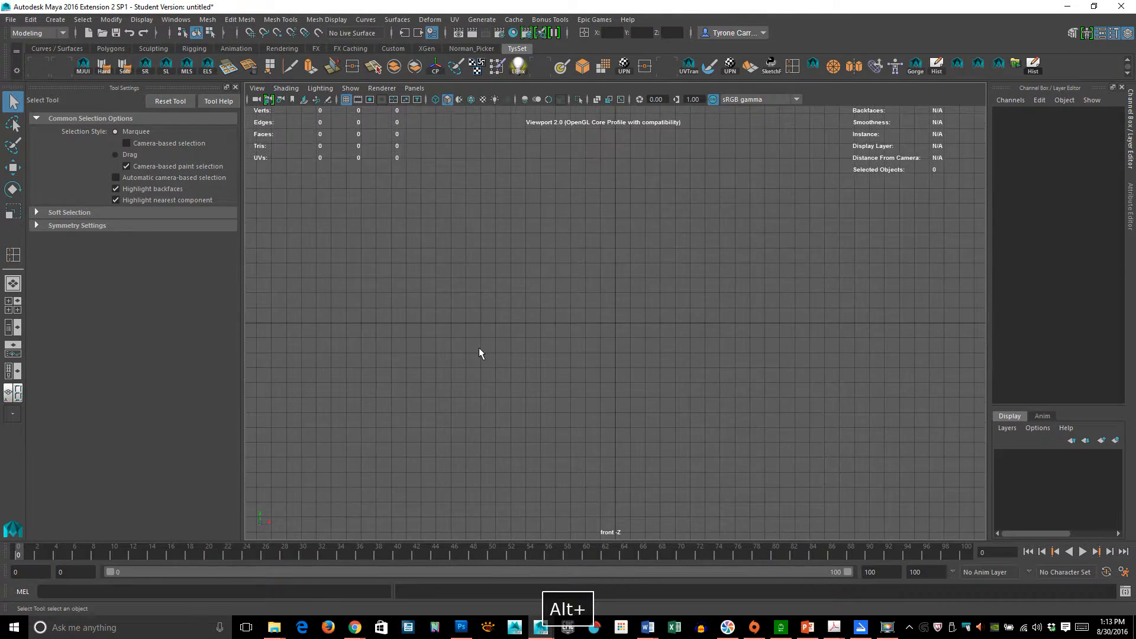
right_click_drag(479, 349, 562, 301, "alt")
middle_click_drag(554, 251, 530, 317, "alt")
right_click_drag(687, 321, 574, 378, "alt")
middle_click_drag(566, 401, 576, 284, "alt")
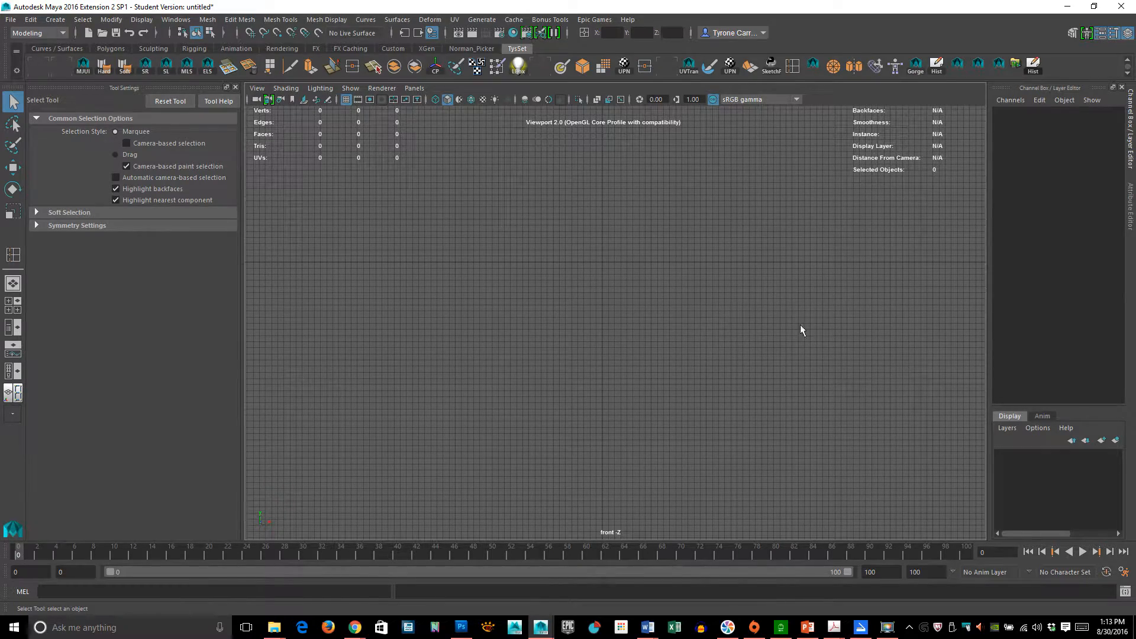
- Import LampDemo.tga from the sourceimages folder as an image plane in the front view
middle_click_drag(711, 335, 610, 340, "alt")
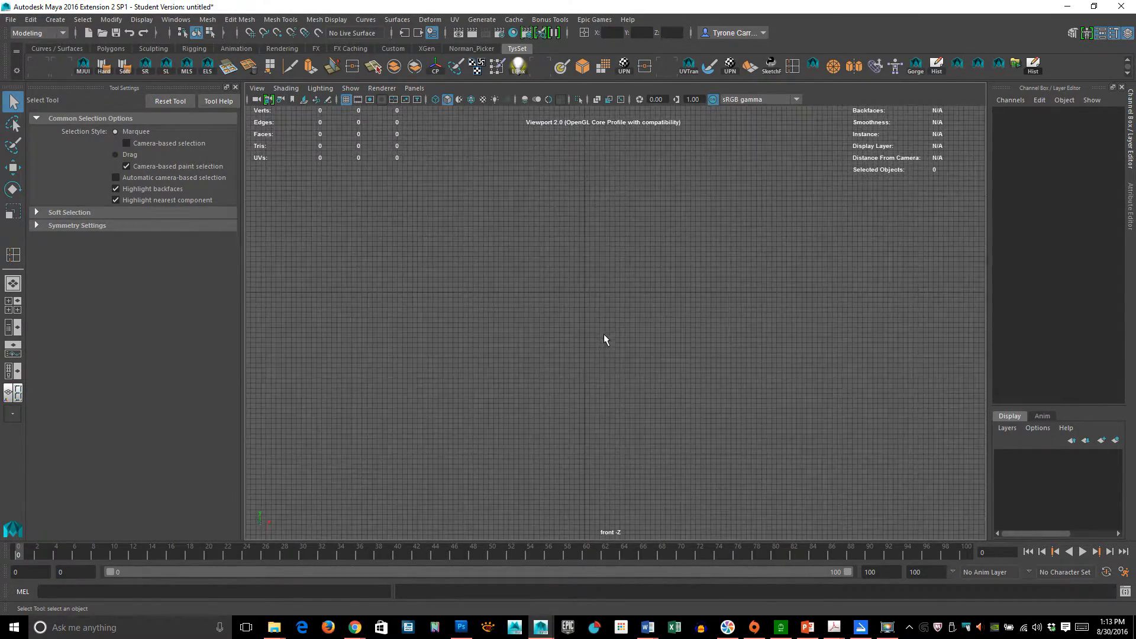
right_click_drag(520, 304, 592, 289, "alt")
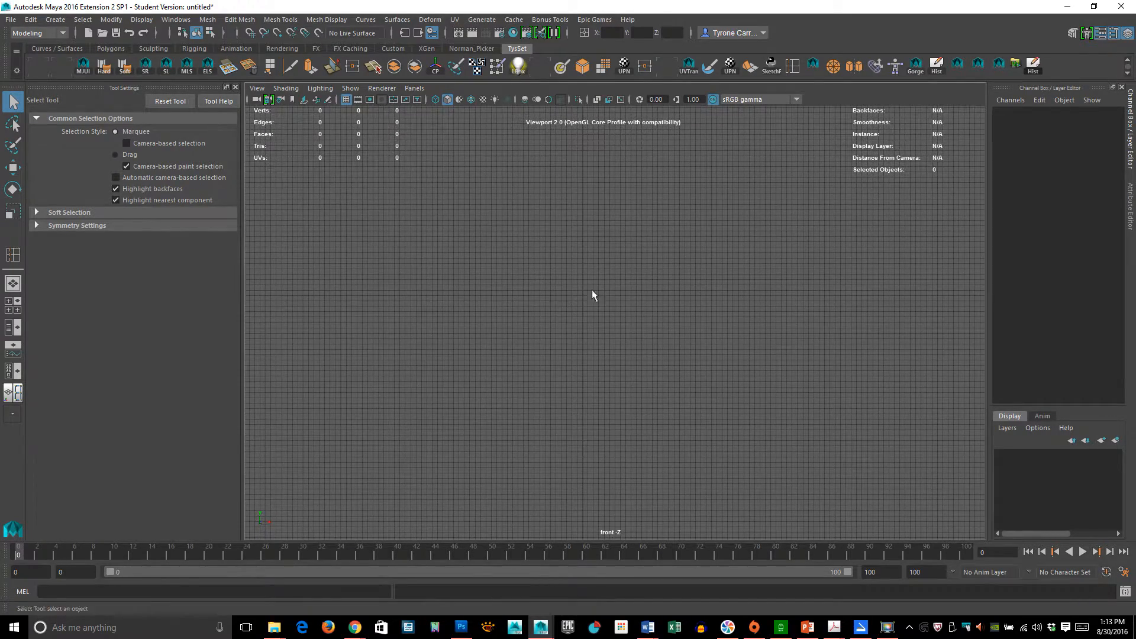
middle_click_drag(592, 289, 613, 317, "alt")
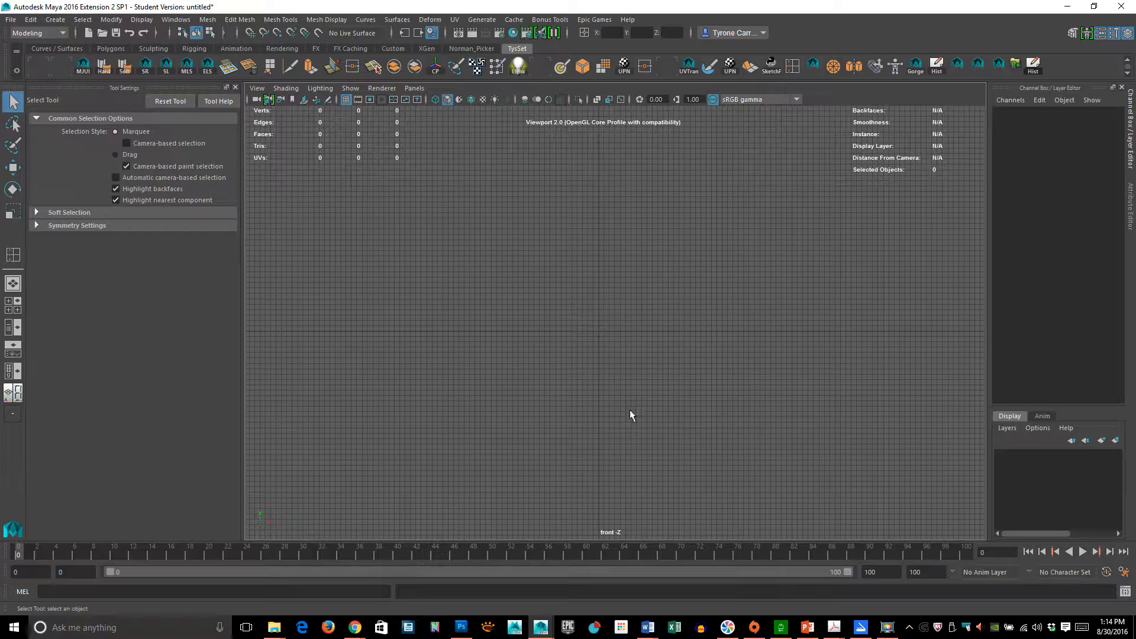
right_click_drag(578, 265, 635, 230, "alt")
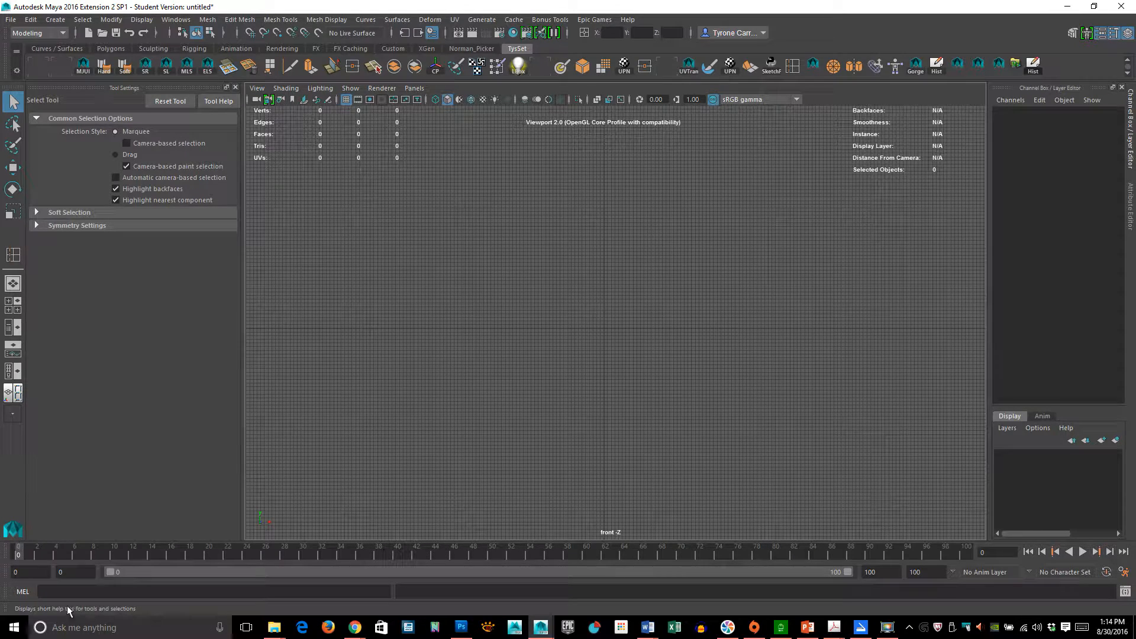
left_click(303, 101)
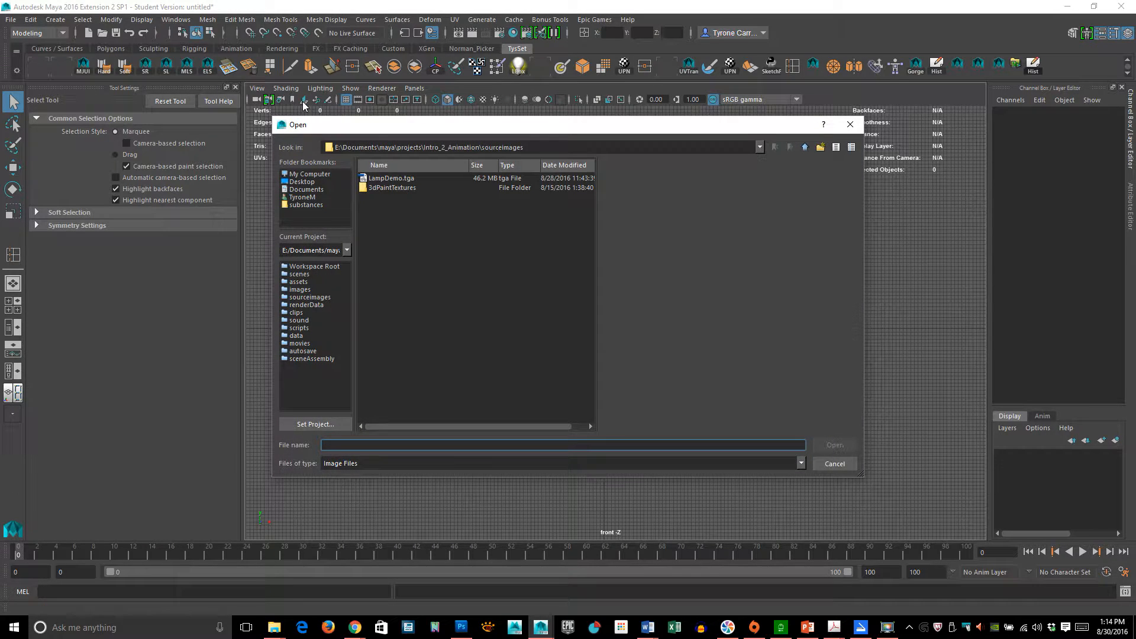
left_click_drag(378, 122, 573, 79)
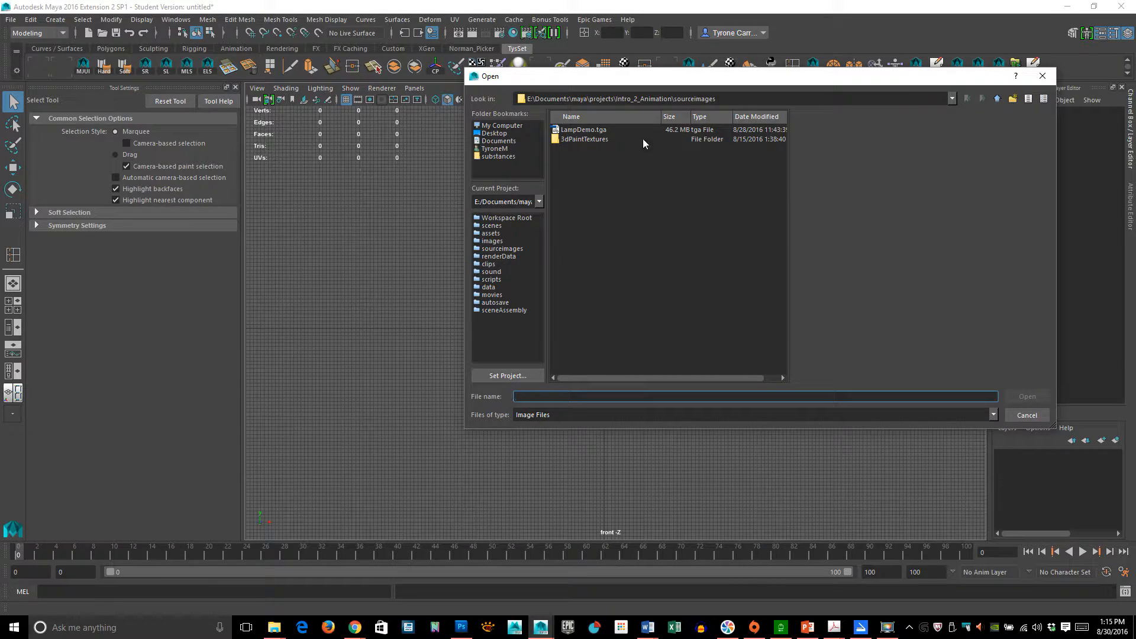
left_click(587, 130)
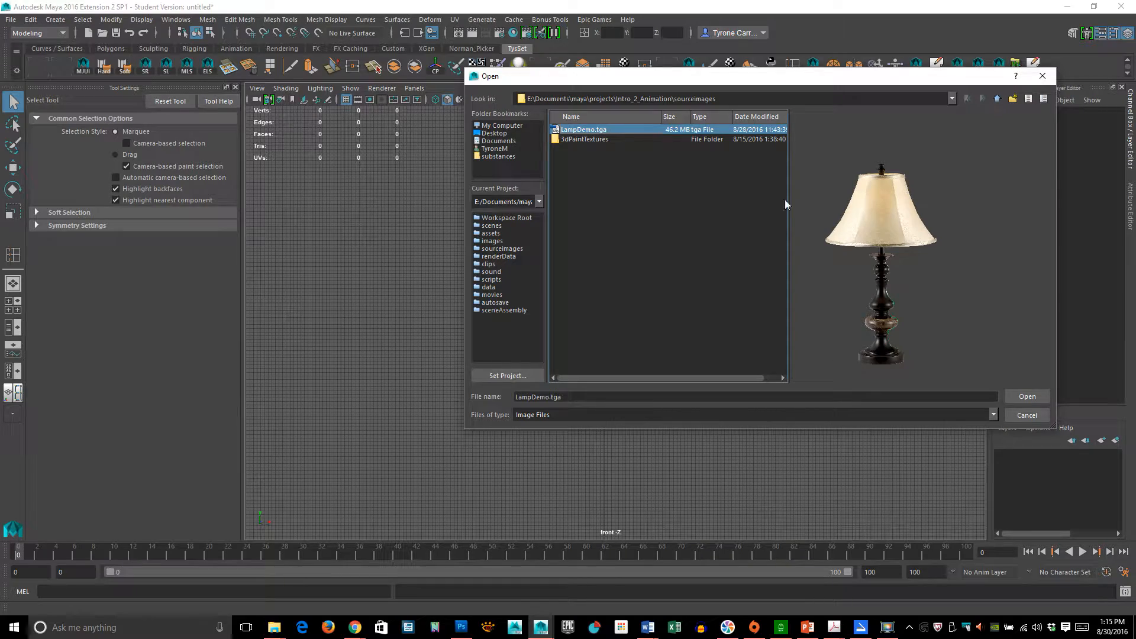
left_click(1028, 400)
- Turn off the viewport grid so the reference image is clear
scroll(727, 355, "up", 10)
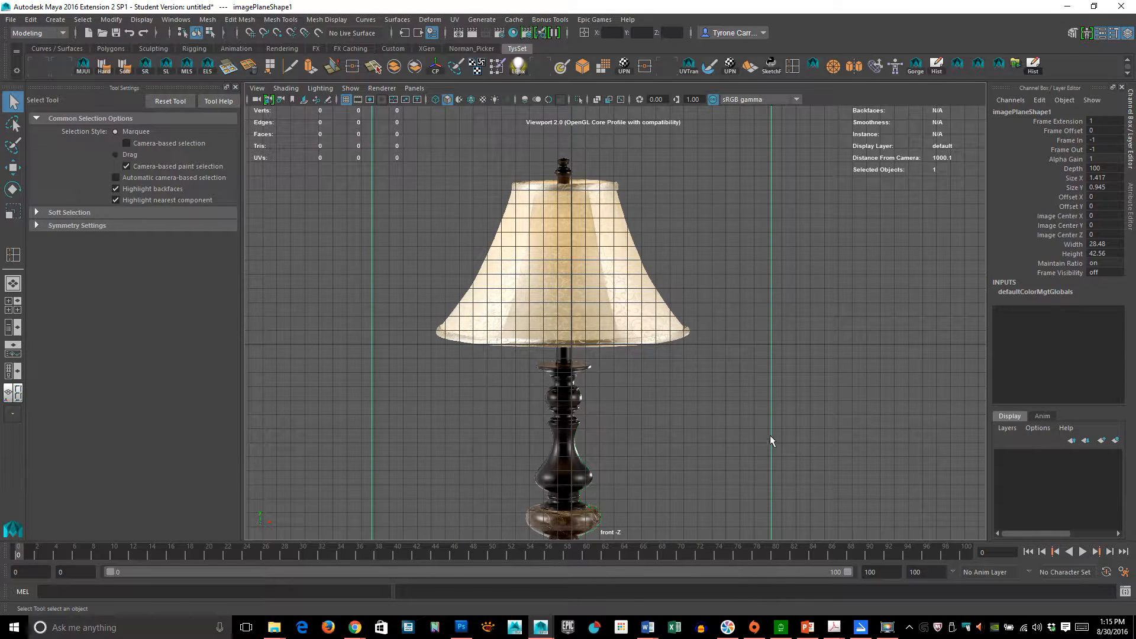
scroll(755, 414, "down", 5)
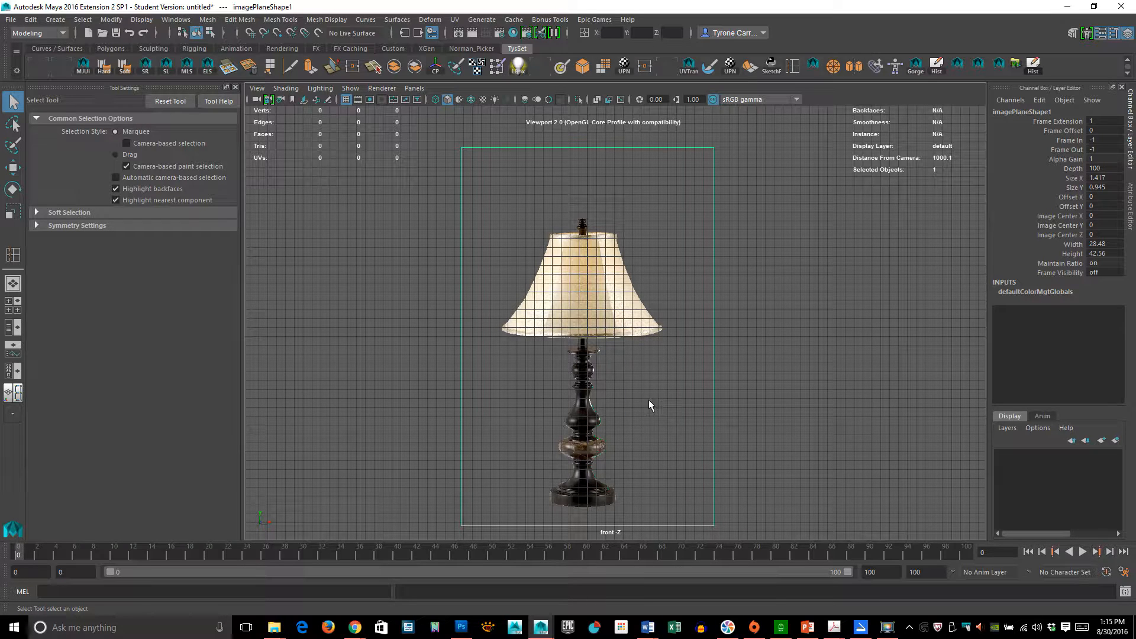
left_click(347, 99)
- Examine the lamp stand's profile in the reference image, from the base up to the shade
right_click_drag(513, 233, 690, 372, "alt")
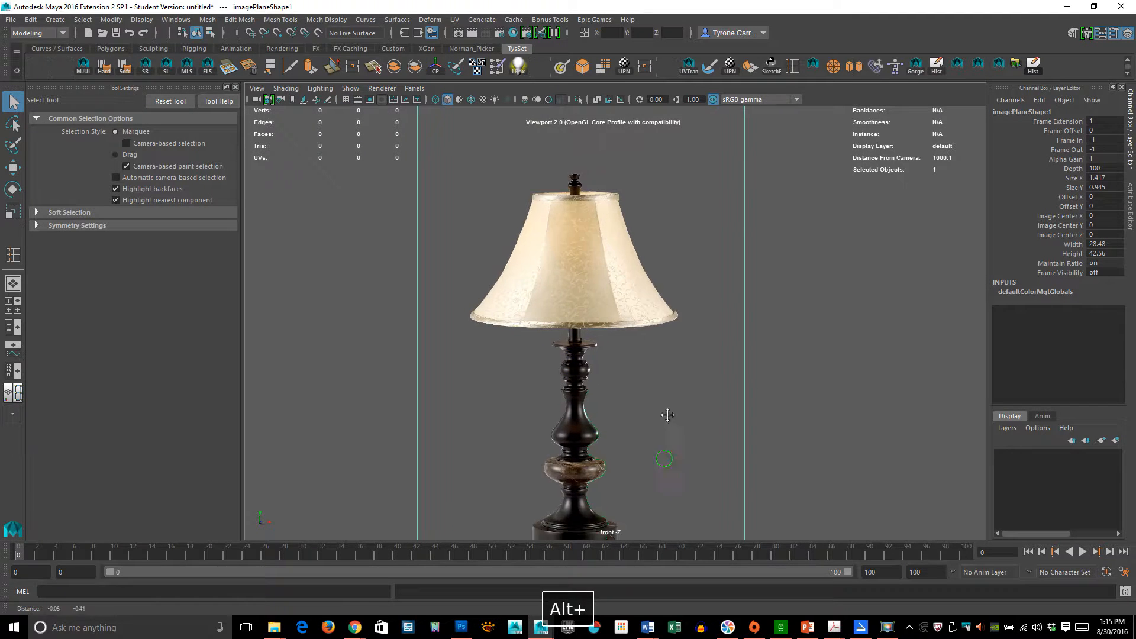
middle_click_drag(667, 413, 698, 345, "alt")
right_click_drag(517, 352, 888, 400, "alt")
middle_click_drag(727, 424, 711, 232, "alt")
right_click_drag(456, 266, 725, 283, "alt")
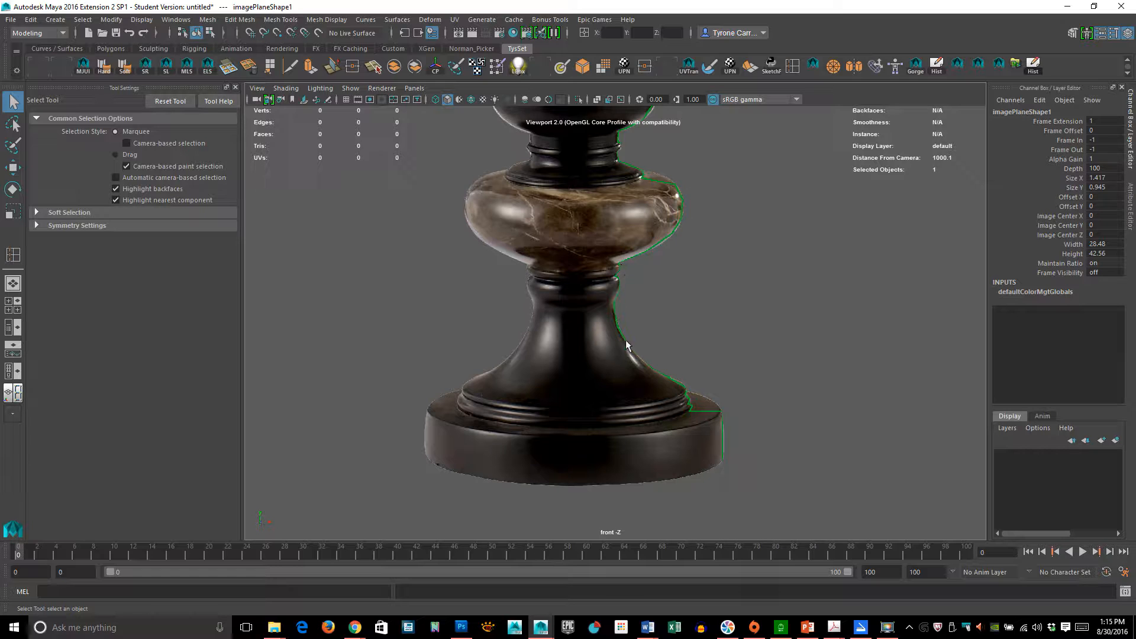
right_click_drag(706, 267, 699, 376, "alt")
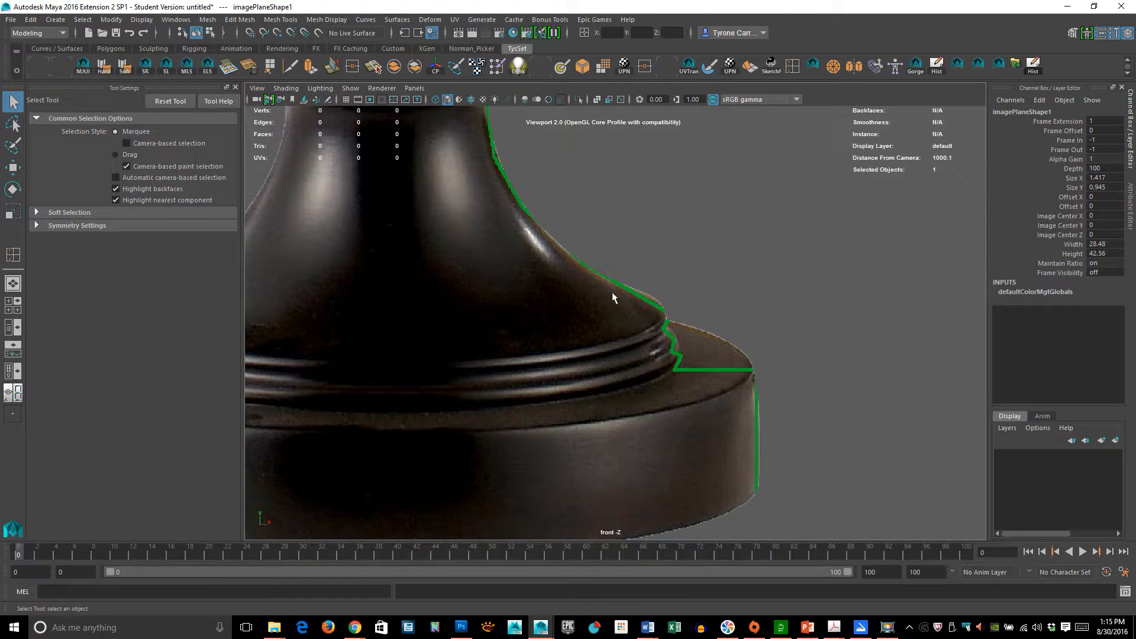
middle_click_drag(611, 293, 762, 406, "alt")
right_click_drag(762, 407, 662, 347, "alt")
middle_click_drag(696, 285, 722, 395, "alt")
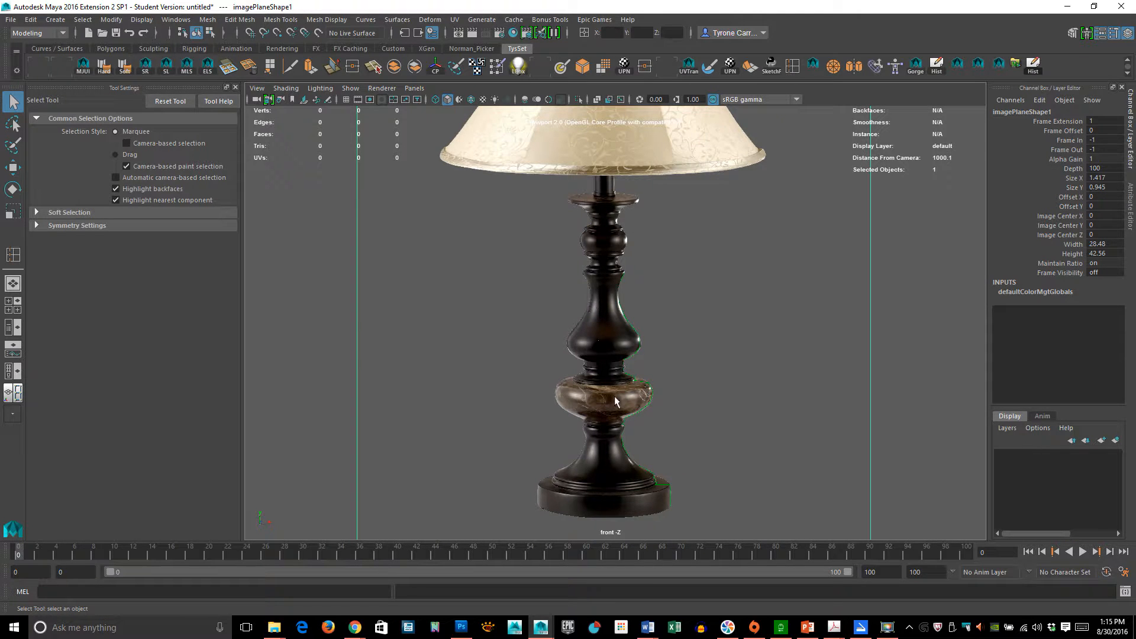
right_click_drag(614, 396, 752, 368, "alt")
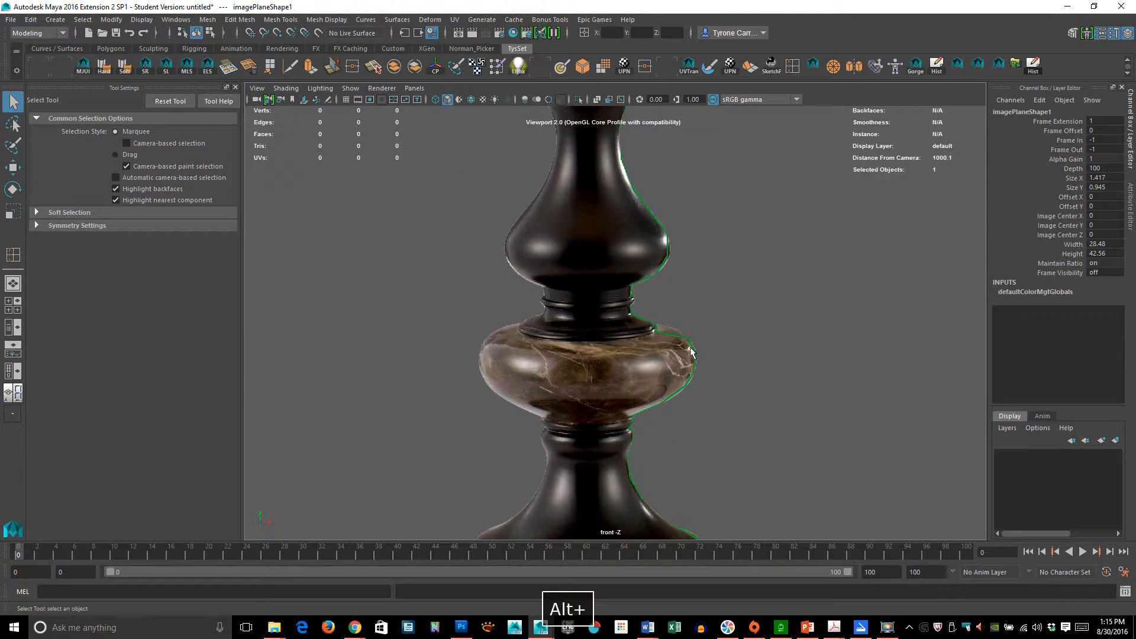
middle_click_drag(686, 414, 603, 236, "alt")
right_click_drag(459, 339, 719, 340, "alt")
middle_click_drag(572, 357, 612, 252, "alt")
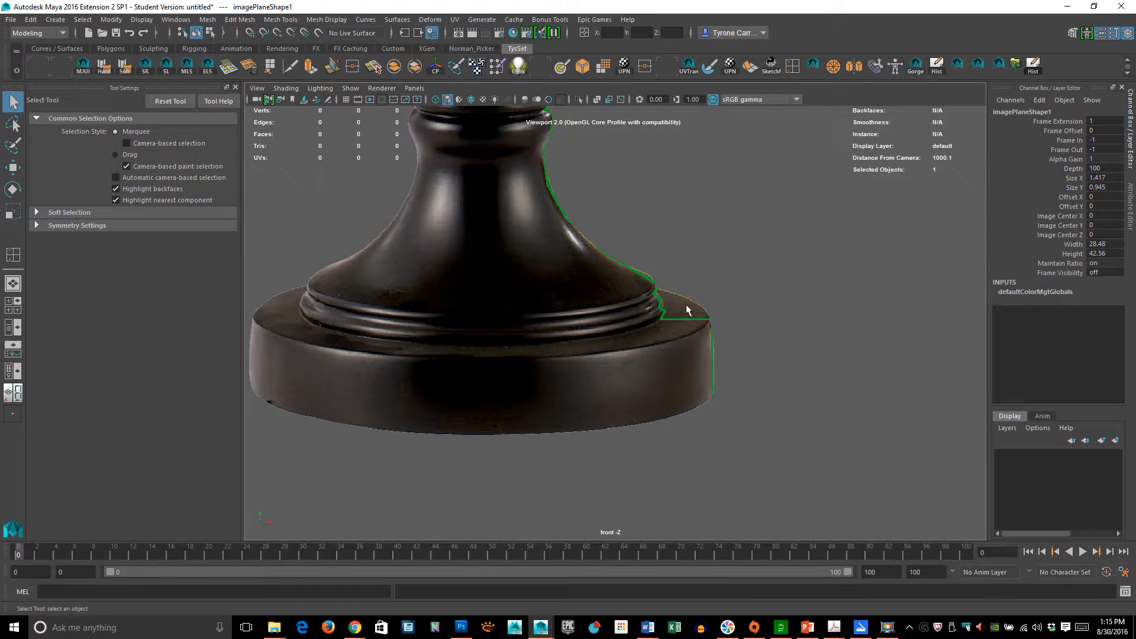
middle_click_drag(624, 236, 662, 406, "alt")
middle_click_drag(654, 246, 729, 276, "alt")
right_click_drag(729, 276, 671, 390, "alt")
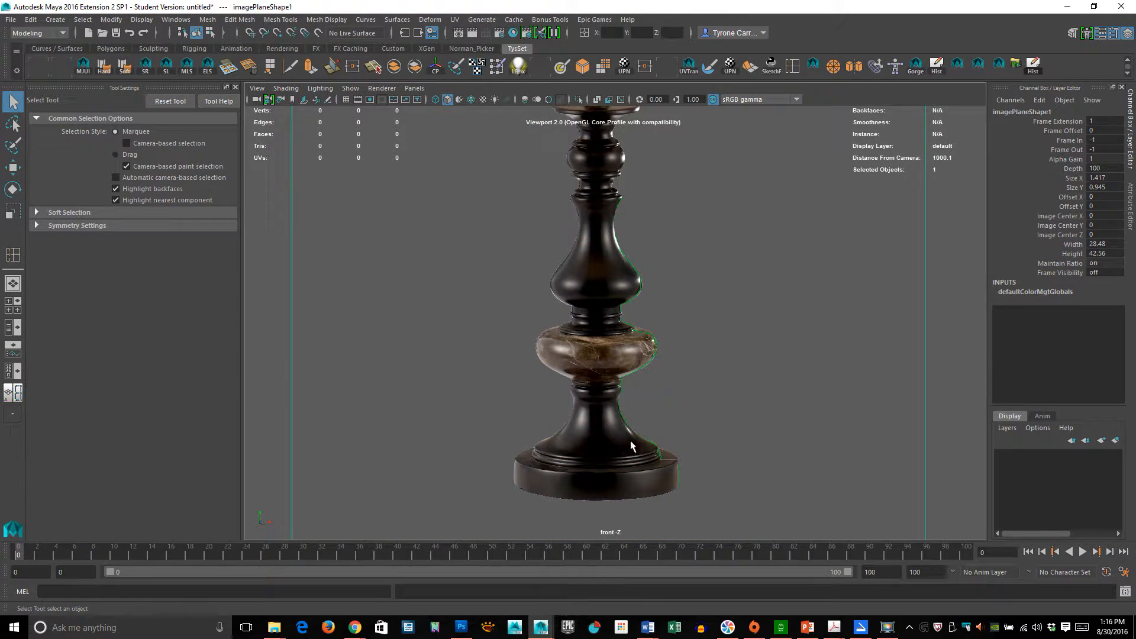
middle_click_drag(681, 254, 666, 296, "alt")
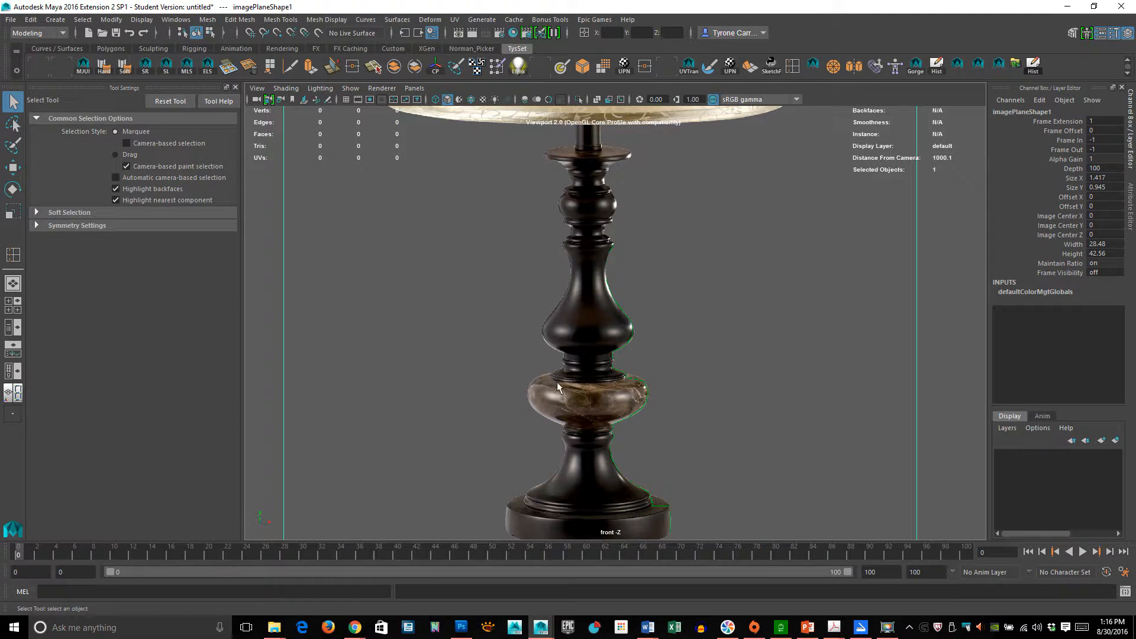
middle_click_drag(628, 366, 618, 329, "alt")
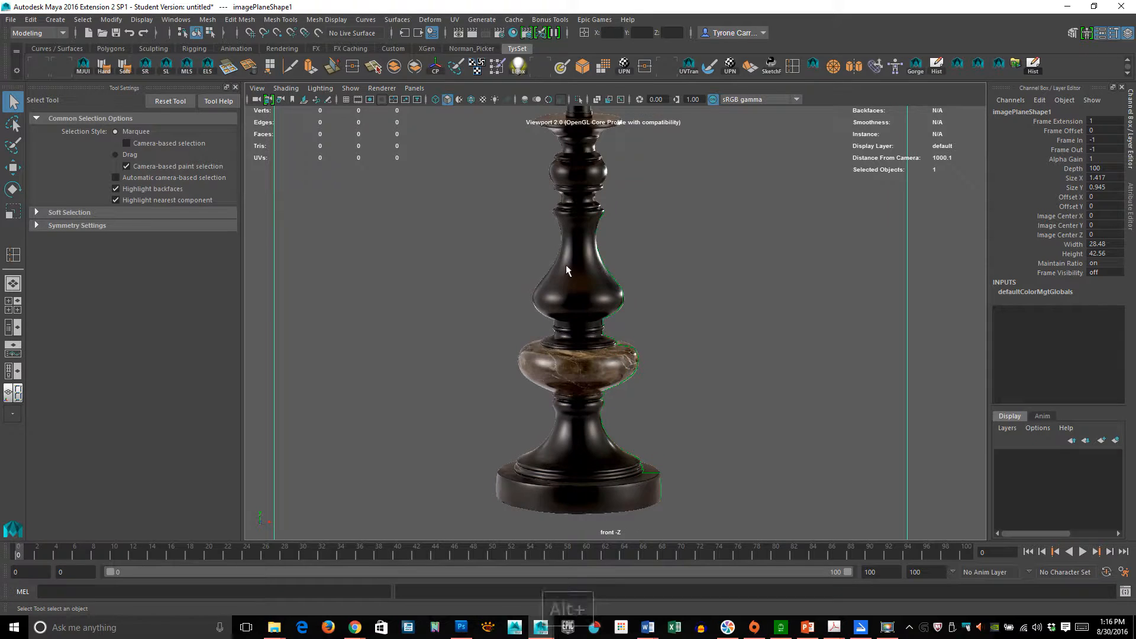
- Create a polygon cylinder in the scene
key("space")
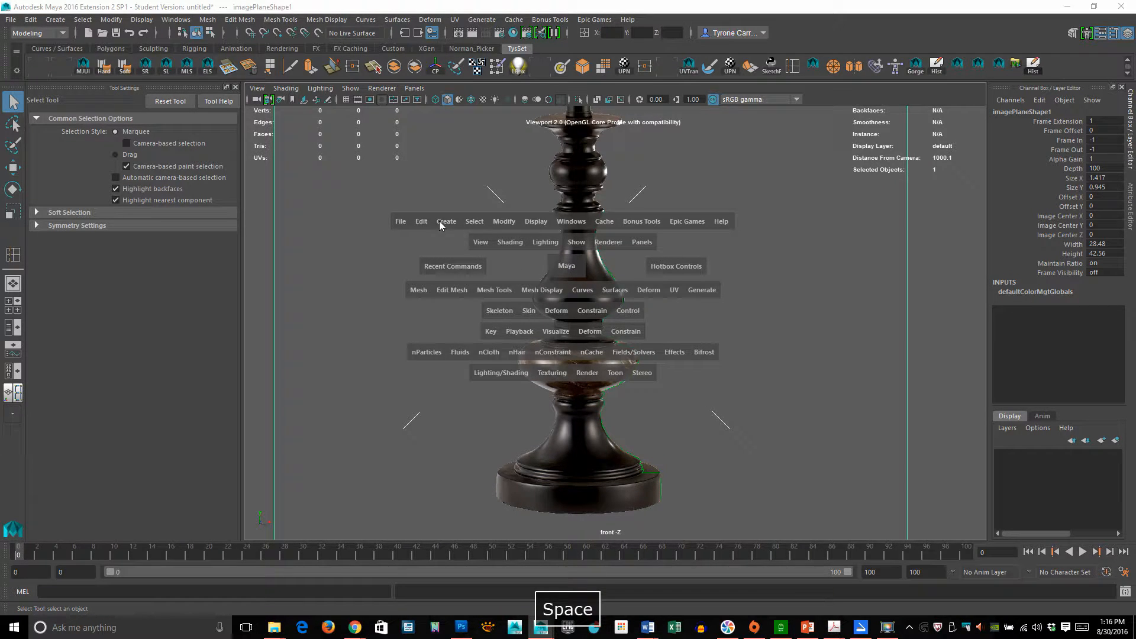
left_click(439, 221)
mouse_move(464, 268)
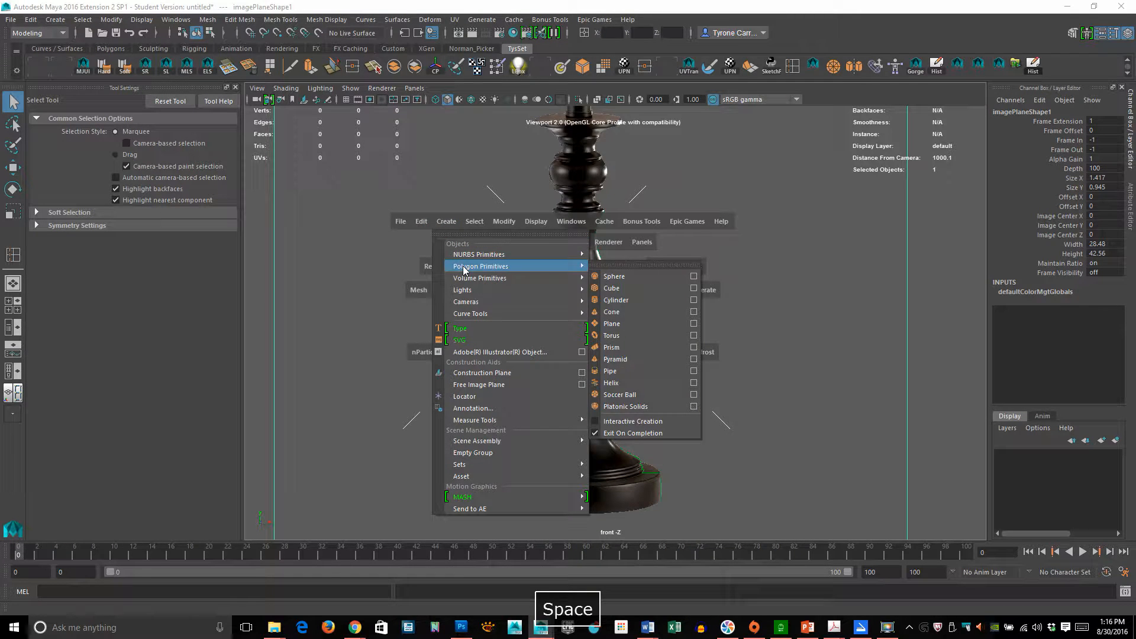
left_click(645, 299)
middle_click_drag(644, 297, 519, 373, "alt")
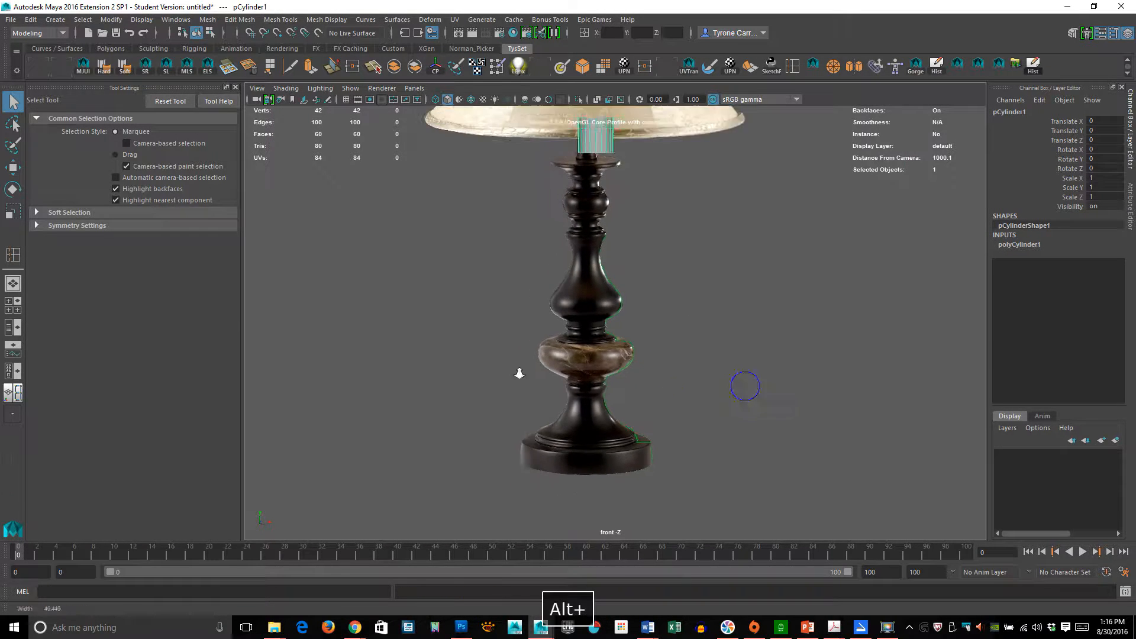
right_click_drag(518, 373, 520, 347, "alt")
middle_click_drag(628, 230, 623, 264, "alt")
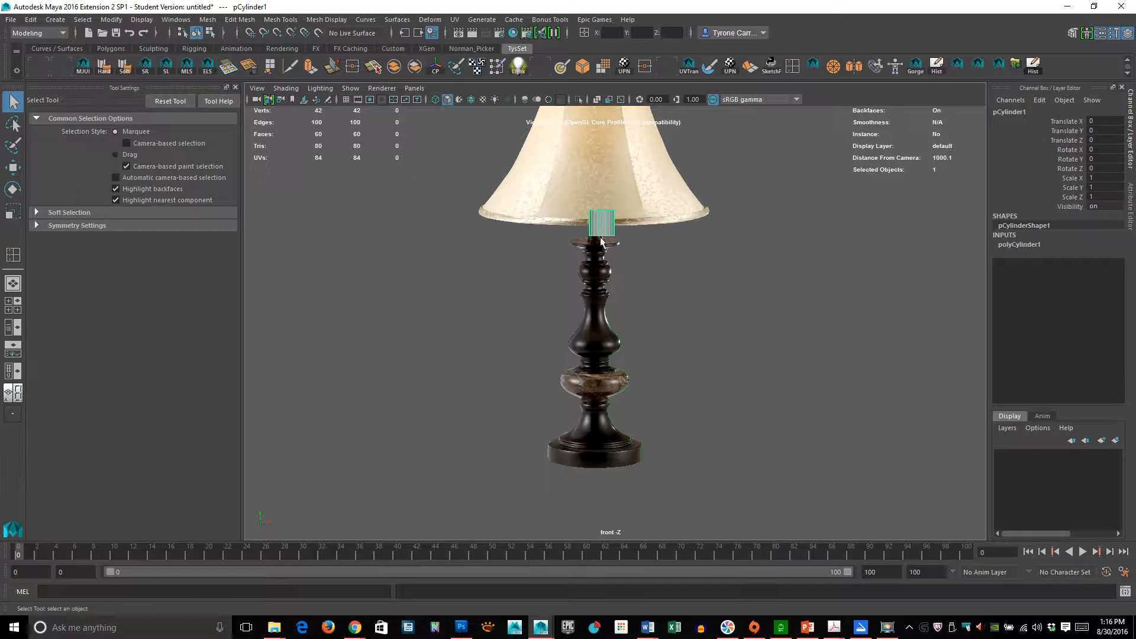
- Move the cylinder down onto the lamp stand's stem, to about X -0.556 and Y -9.408
key("w")
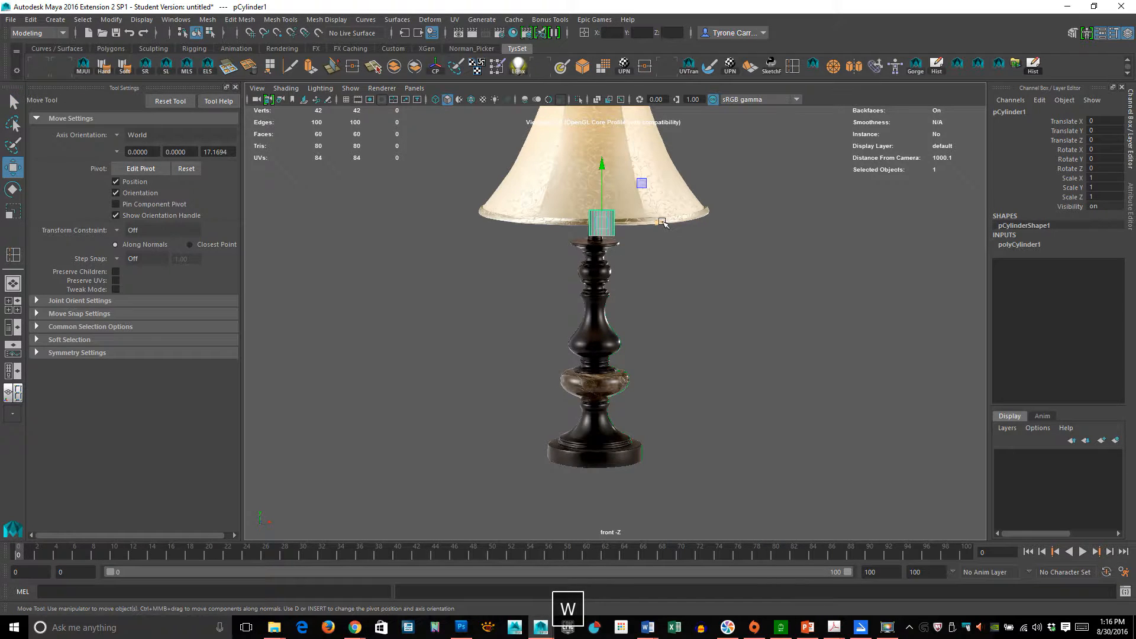
left_click_drag(659, 222, 655, 220)
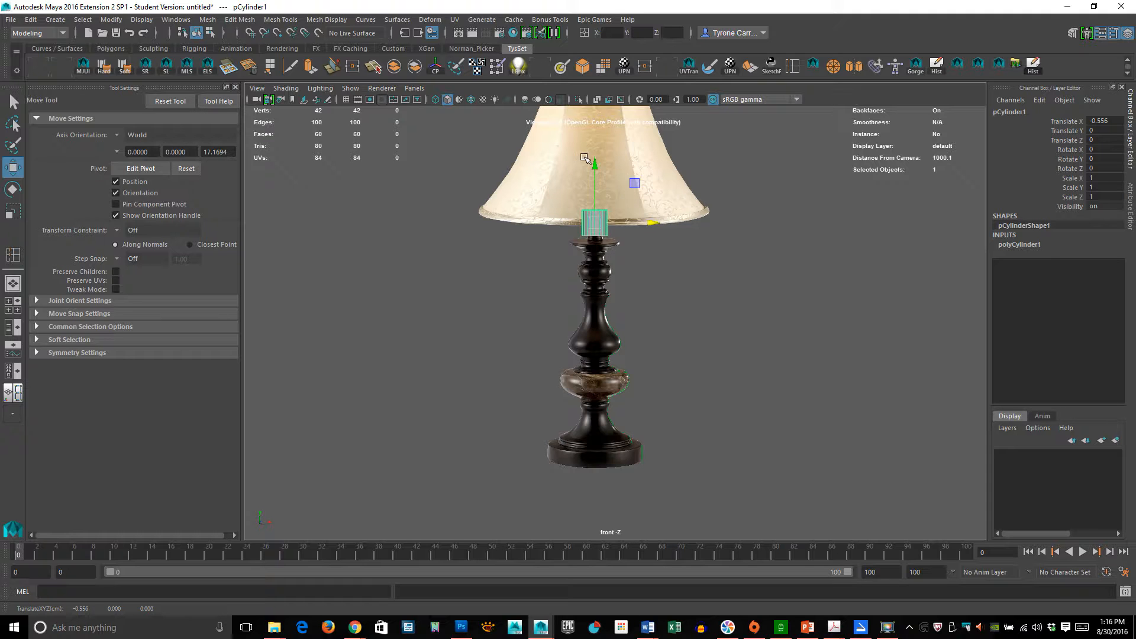
left_click_drag(596, 171, 615, 261)
right_click_drag(615, 261, 642, 341, "alt")
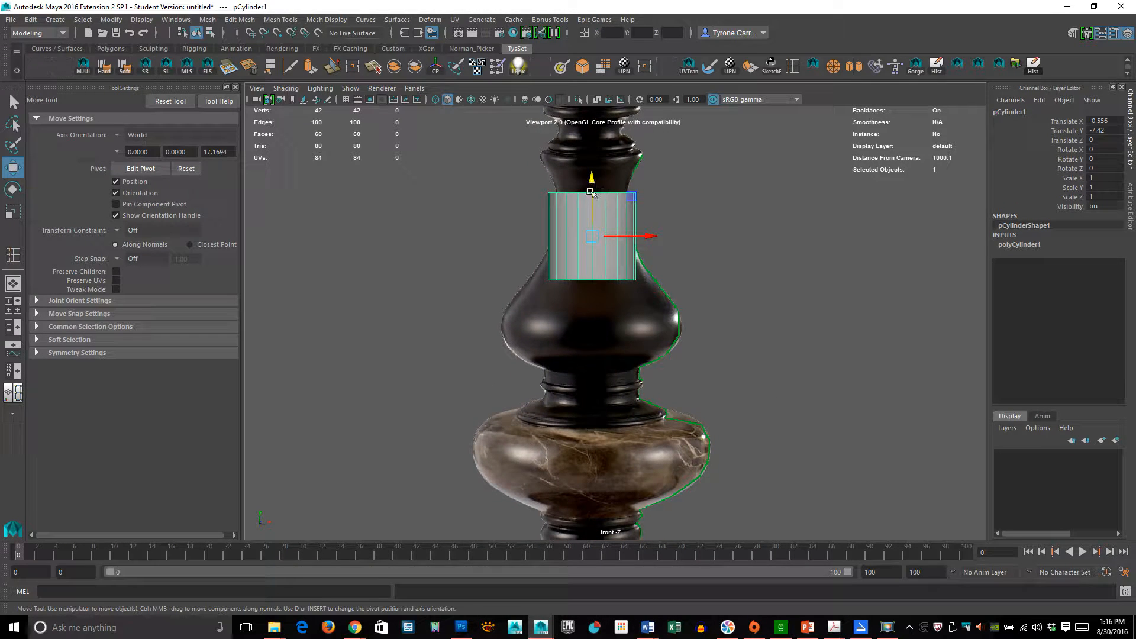
left_click_drag(593, 186, 592, 269)
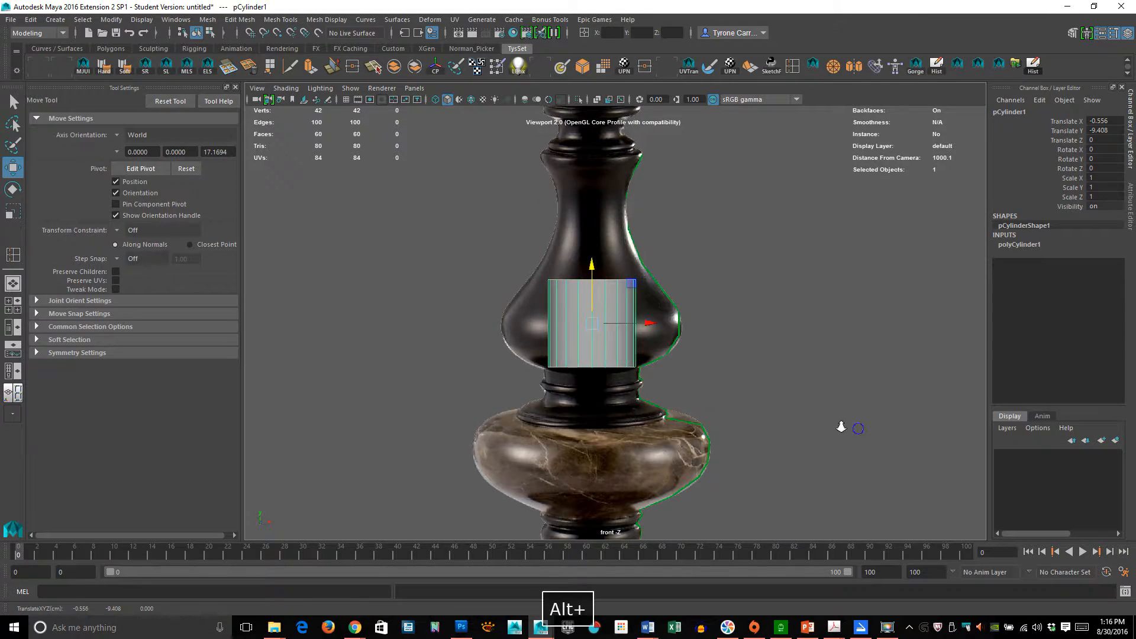
right_click_drag(849, 426, 671, 391, "alt")
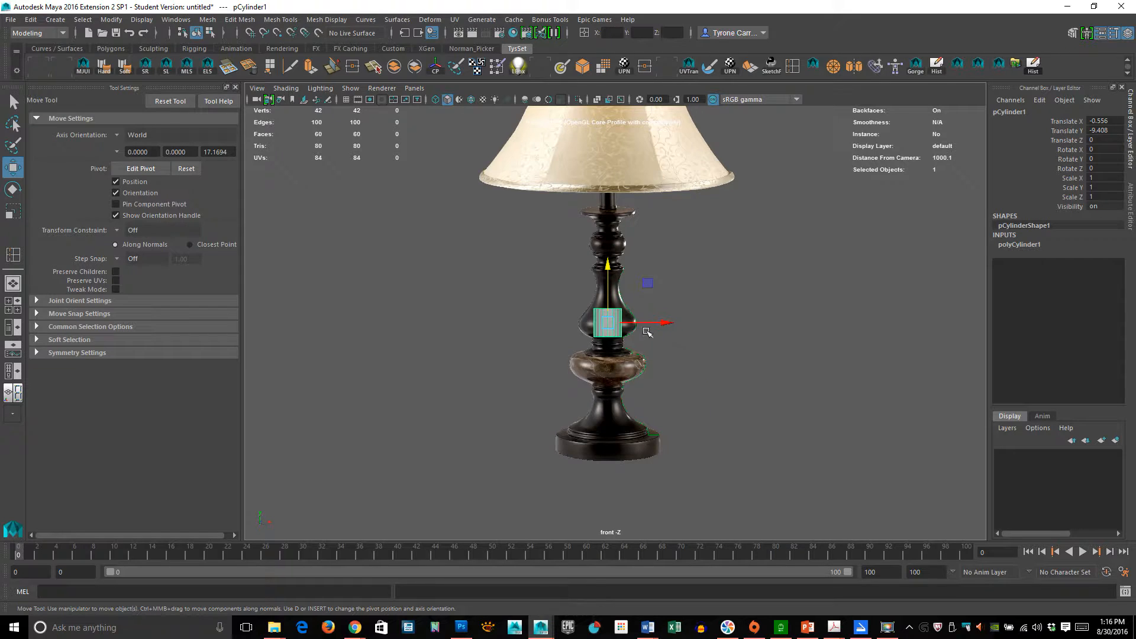
- Scale the cylinder uniformly down to about 0.879
key("r")
key("r")
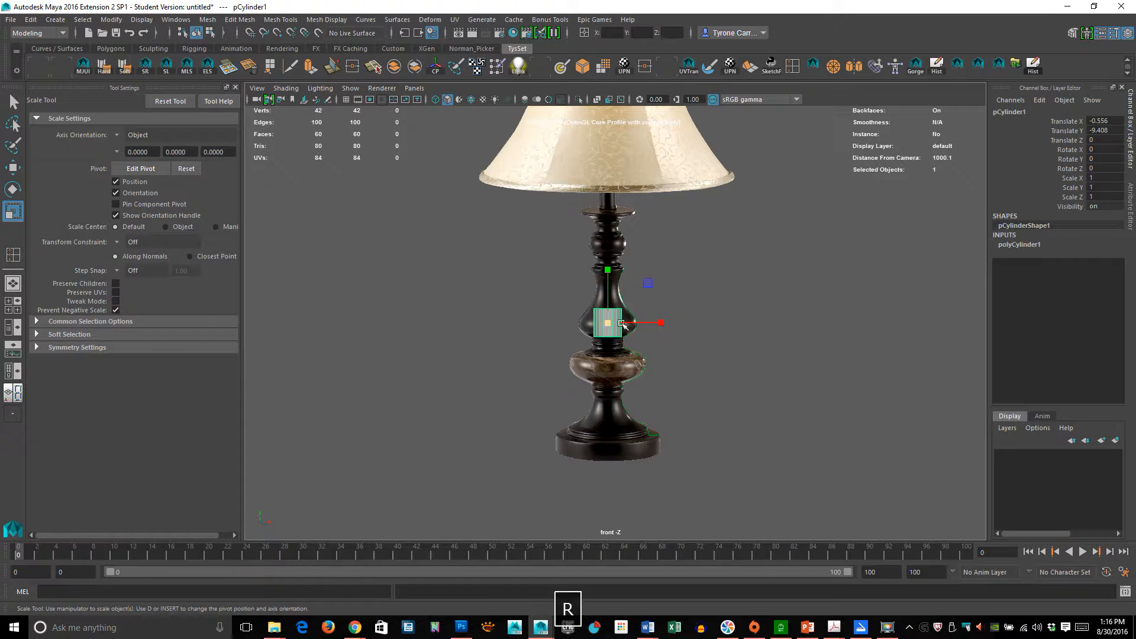
left_click_drag(615, 324, 608, 321)
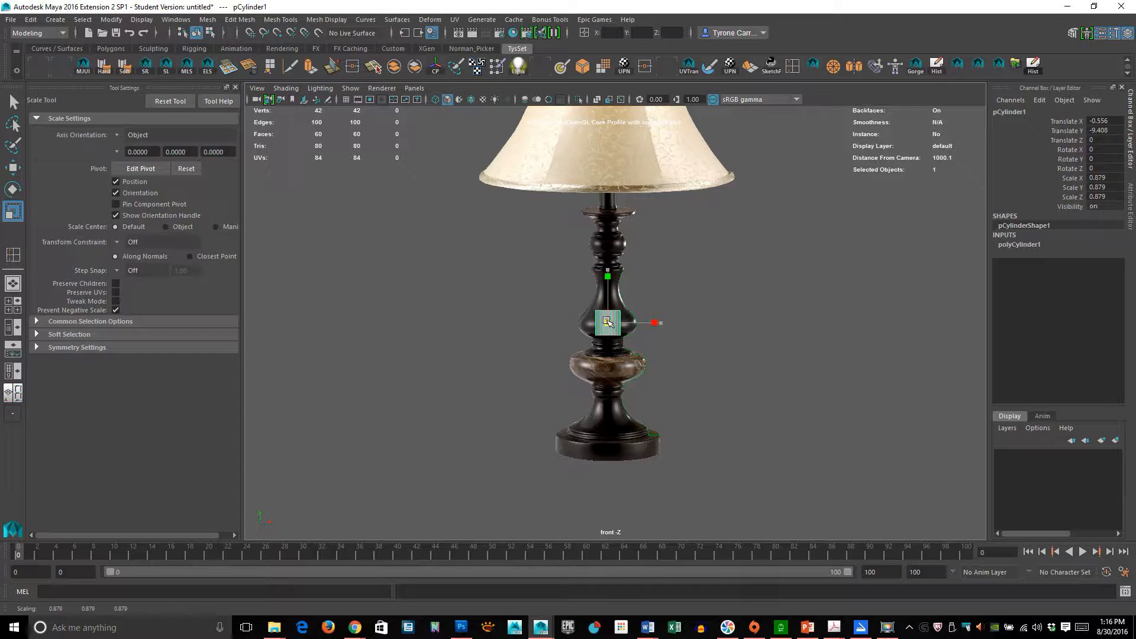
right_click_drag(500, 377, 897, 380, "alt")
middle_click_drag(725, 367, 750, 302, "alt")
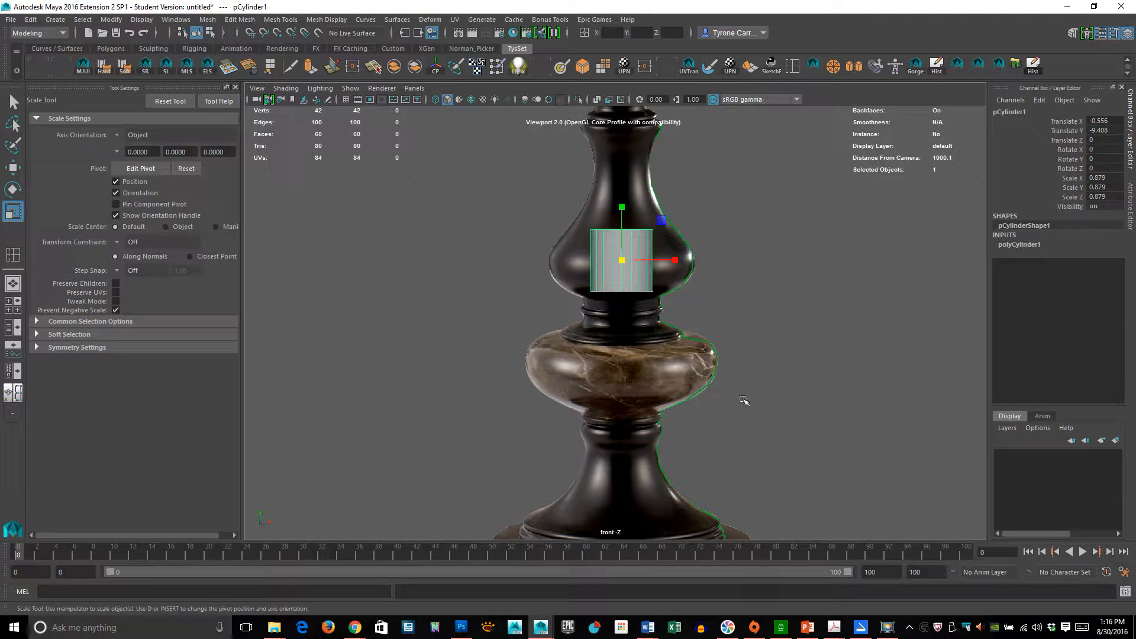
right_click_drag(790, 377, 580, 418, "alt")
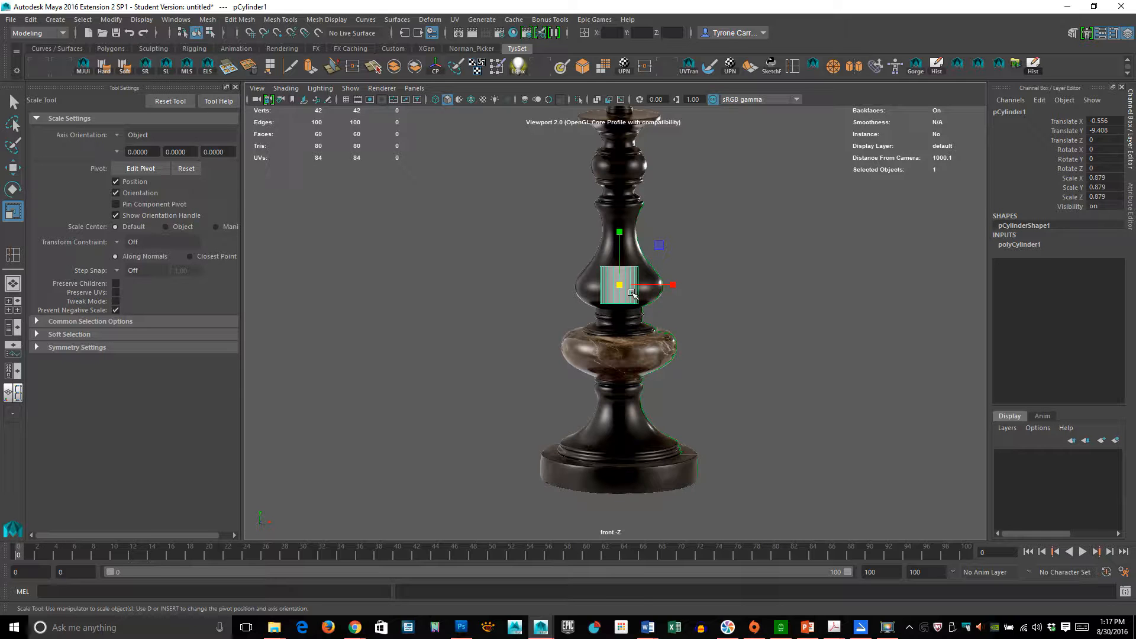
right_click_drag(633, 295, 712, 294, "alt")
middle_click_drag(713, 294, 686, 363, "alt")
right_click_drag(686, 362, 611, 333, "alt")
- Stretch the cylinder vertically to about 9.767 so it spans from the base to the shade
left_click_drag(598, 265, 598, 198)
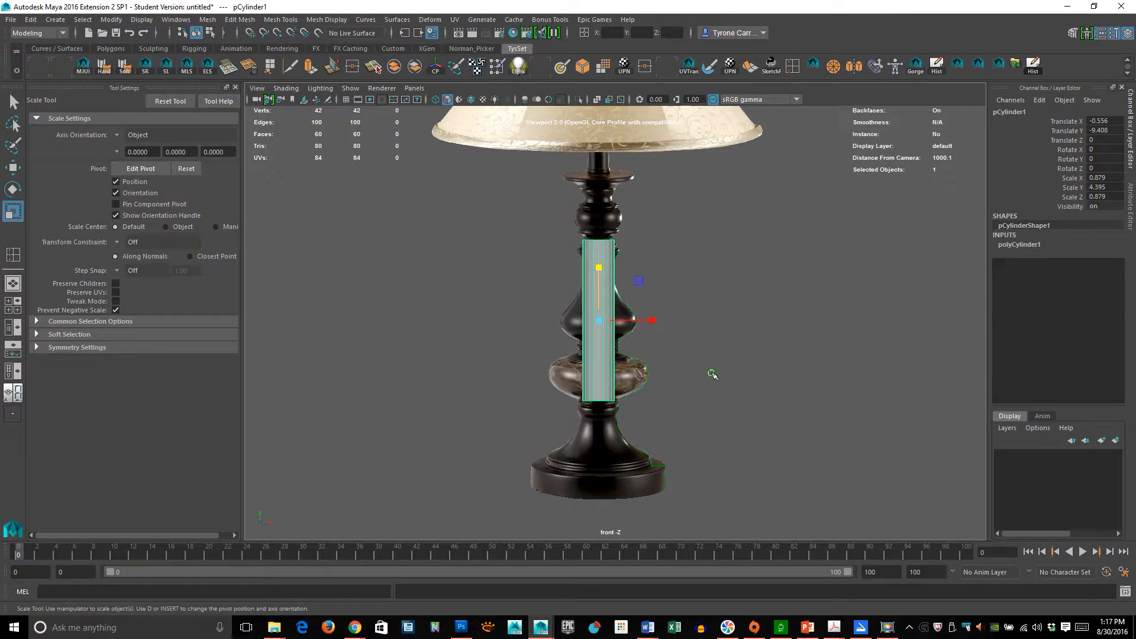
middle_click_drag(711, 374, 723, 244)
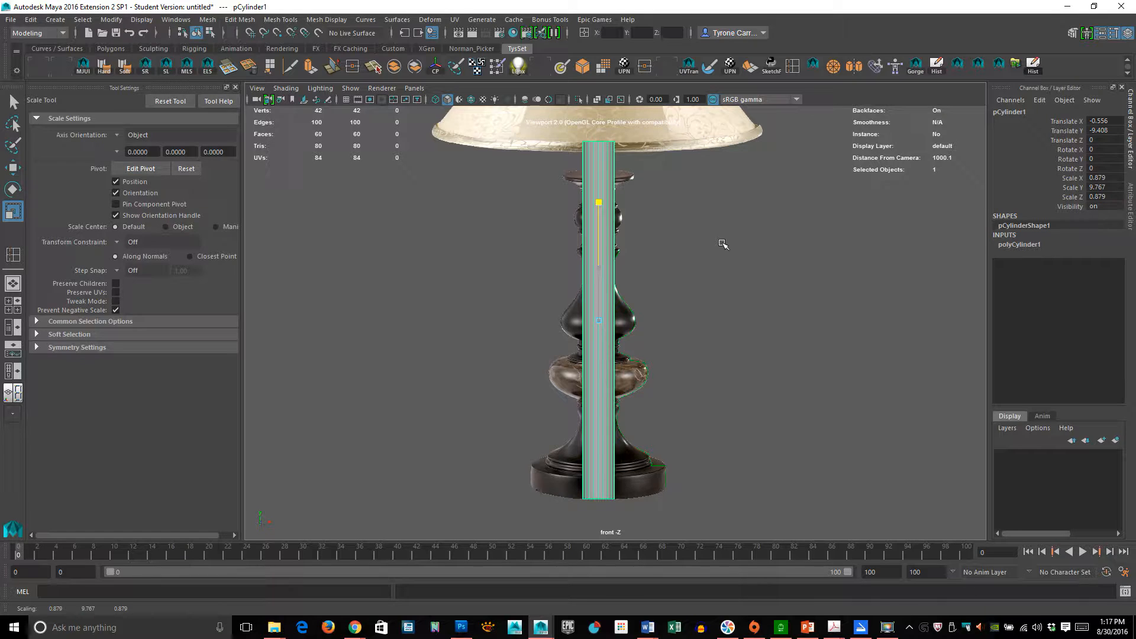
middle_click_drag(620, 157, 611, 276, "alt")
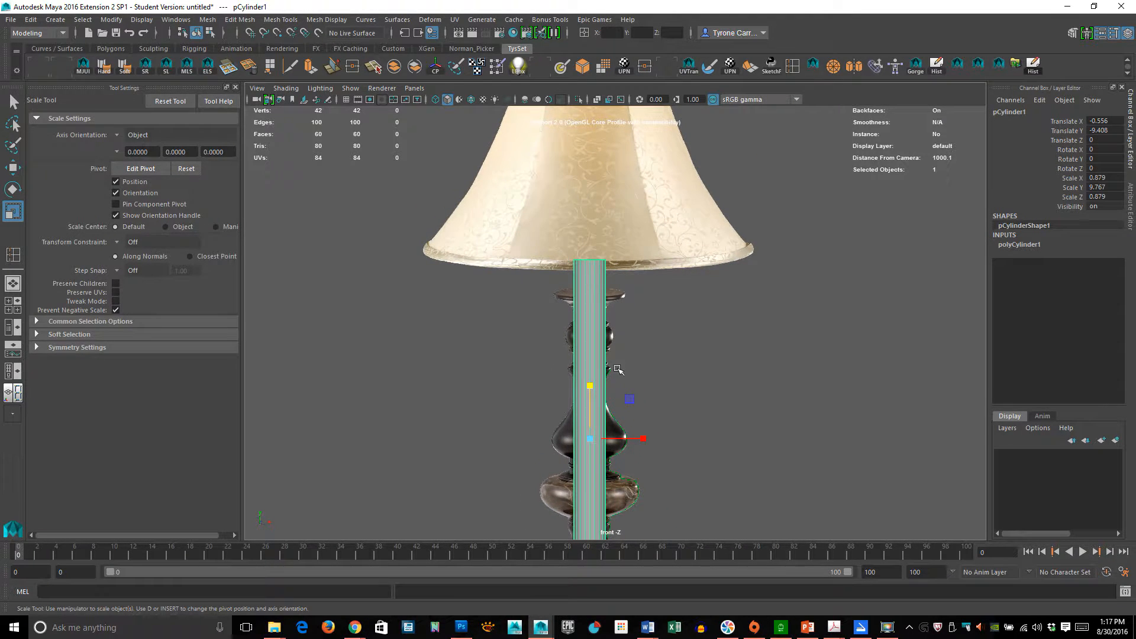
middle_click_drag(651, 429, 657, 275, "alt")
right_click_drag(657, 275, 746, 277, "alt")
middle_click_drag(566, 310, 583, 258, "alt")
right_click_drag(558, 431, 799, 462, "alt")
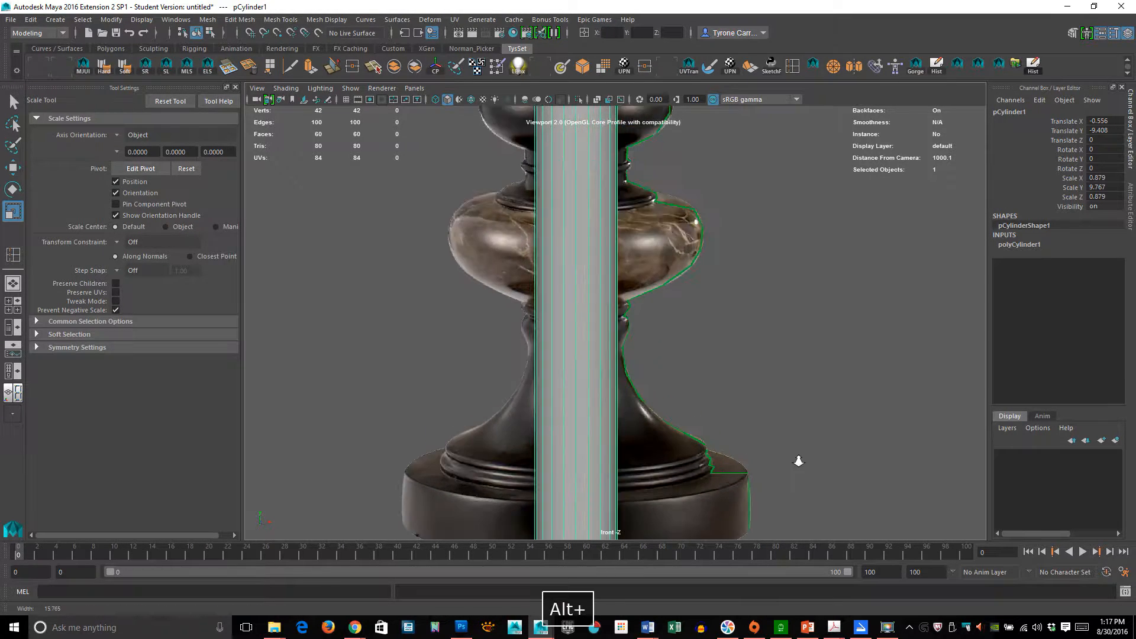
- Examine the cylinder against the lamp stand's stem and base in the front reference view
middle_click_drag(680, 411, 610, 381, "alt")
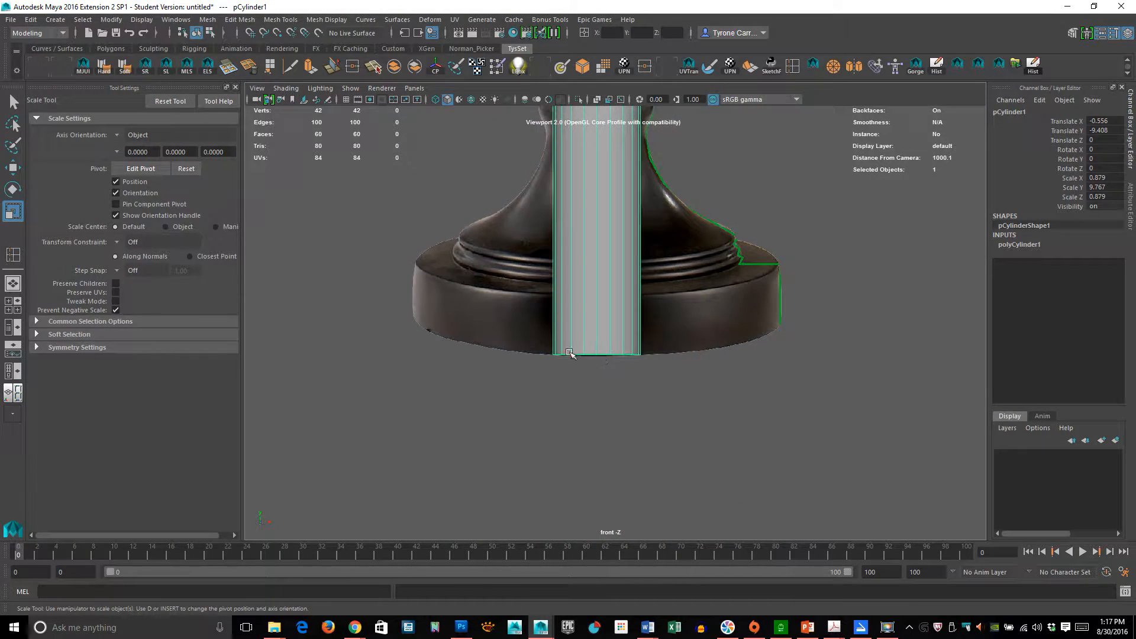
right_click_drag(648, 343, 423, 360, "alt")
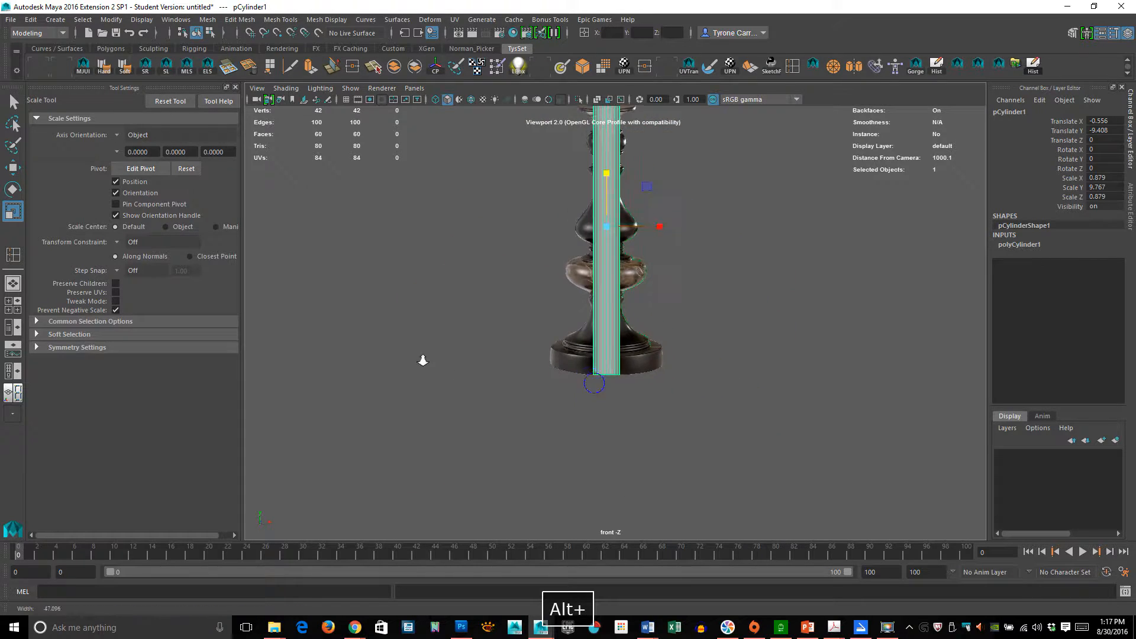
left_click(607, 173)
left_click_drag(607, 173, 603, 172)
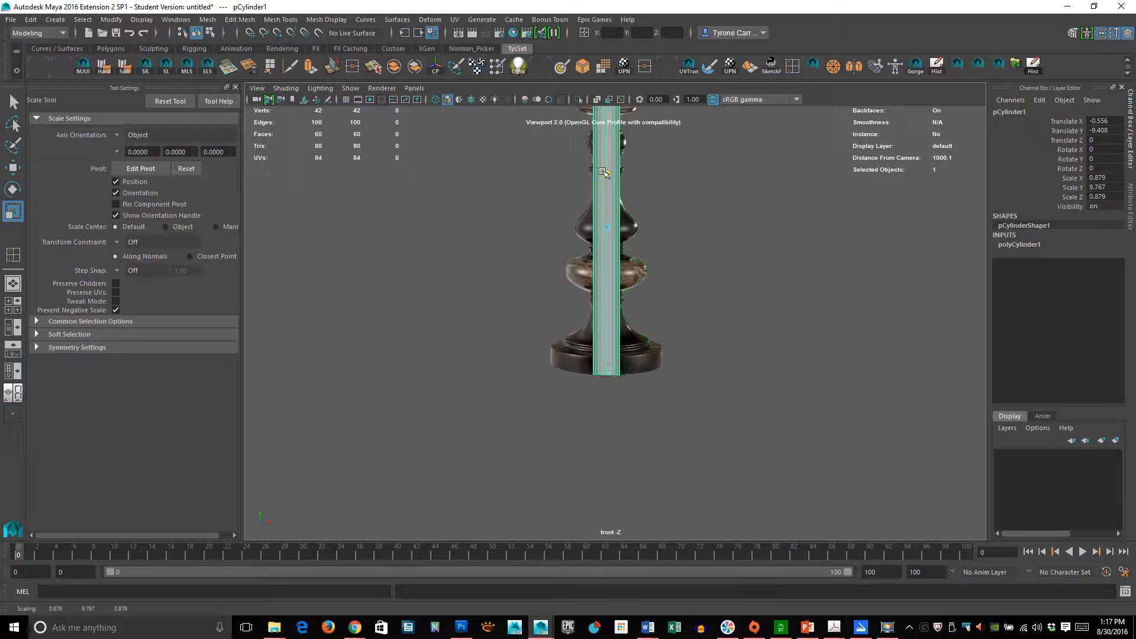
right_click_drag(521, 286, 881, 308, "alt")
middle_click_drag(678, 270, 652, 401, "alt")
right_click_drag(474, 343, 858, 361, "alt")
middle_click_drag(563, 249, 614, 307, "alt")
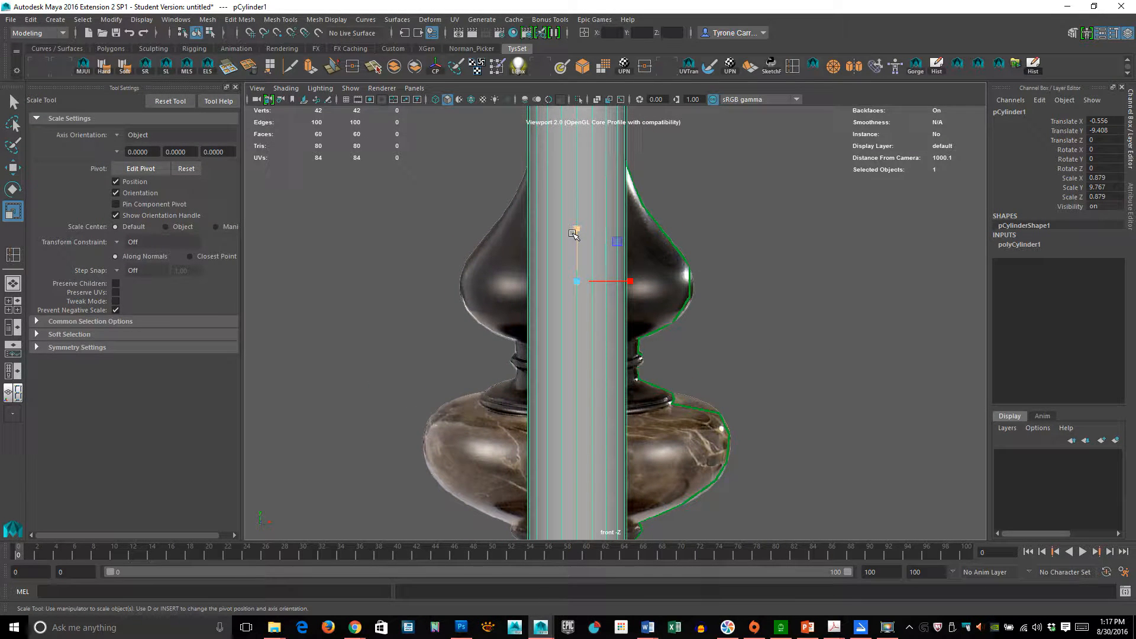
left_click(630, 282)
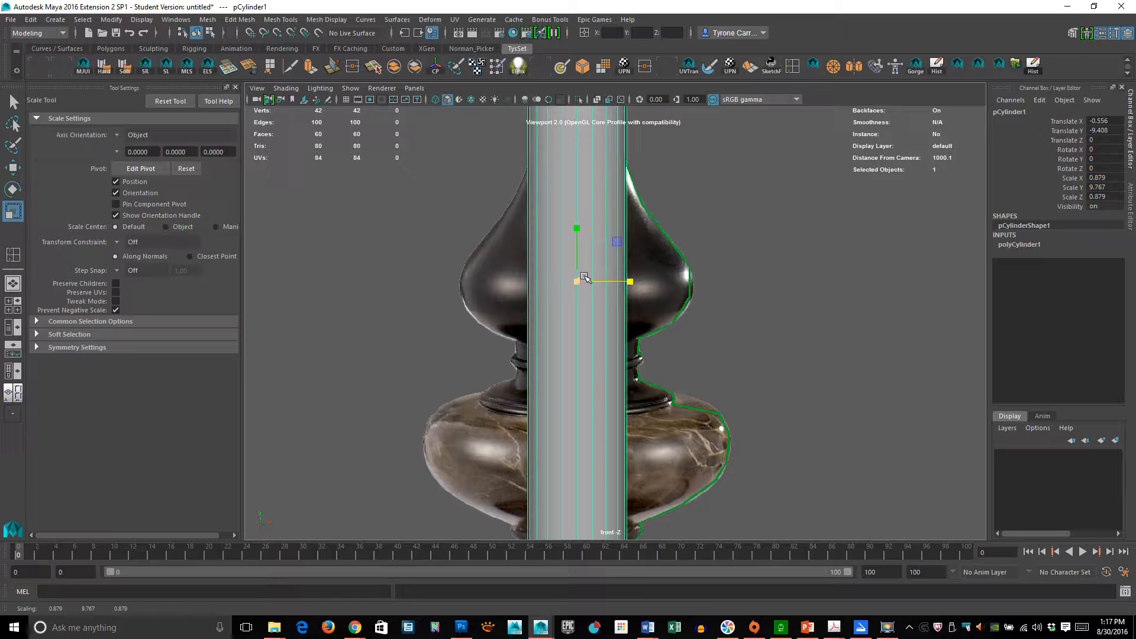
left_click(576, 281)
right_click_drag(549, 299, 768, 327, "alt")
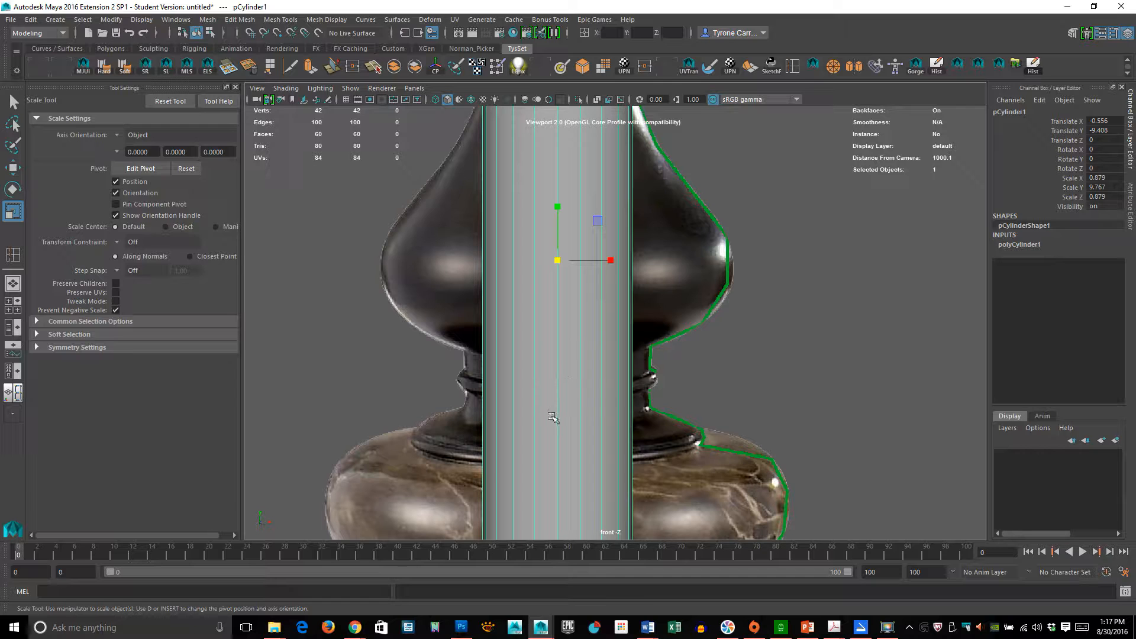
right_click_drag(562, 403, 773, 375, "alt")
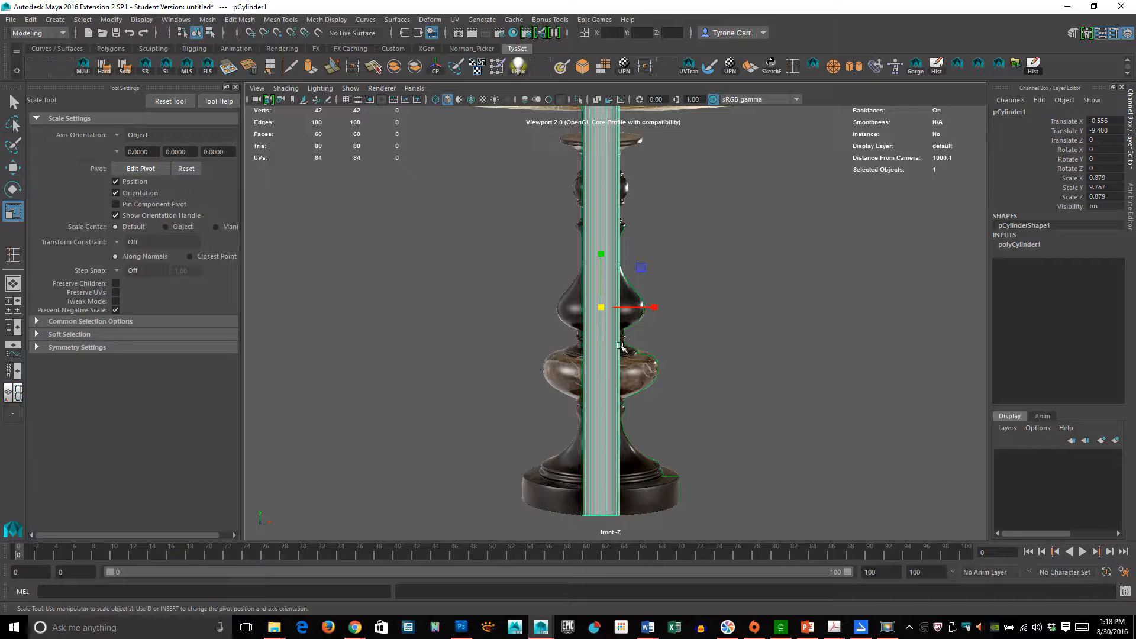
right_click_drag(553, 325, 923, 354, "alt")
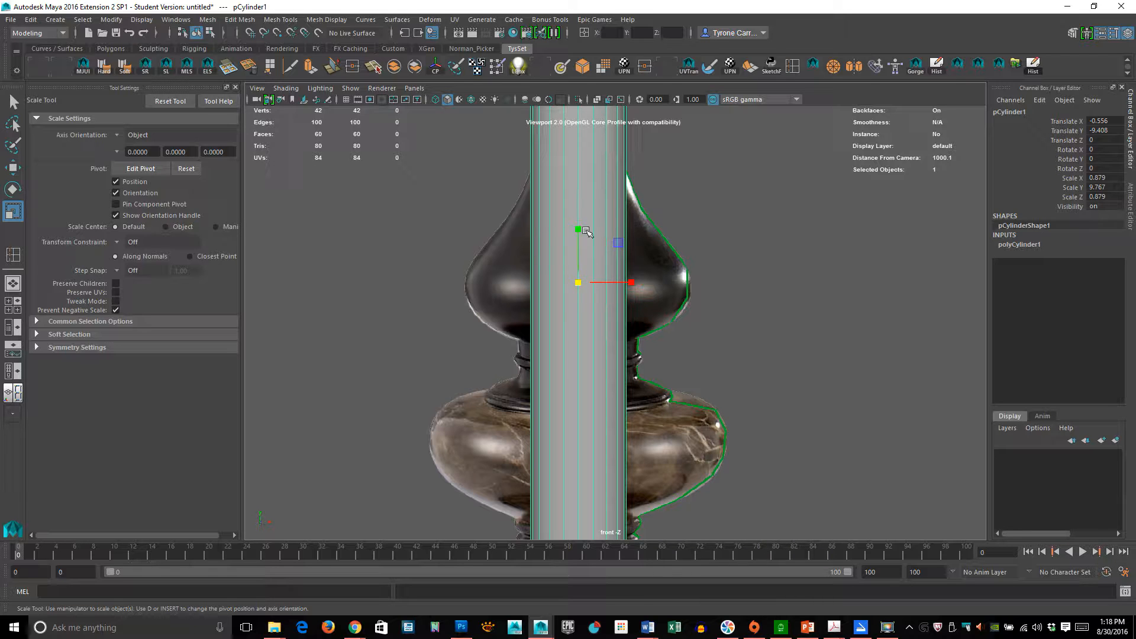
right_click_drag(717, 342, 644, 366, "alt")
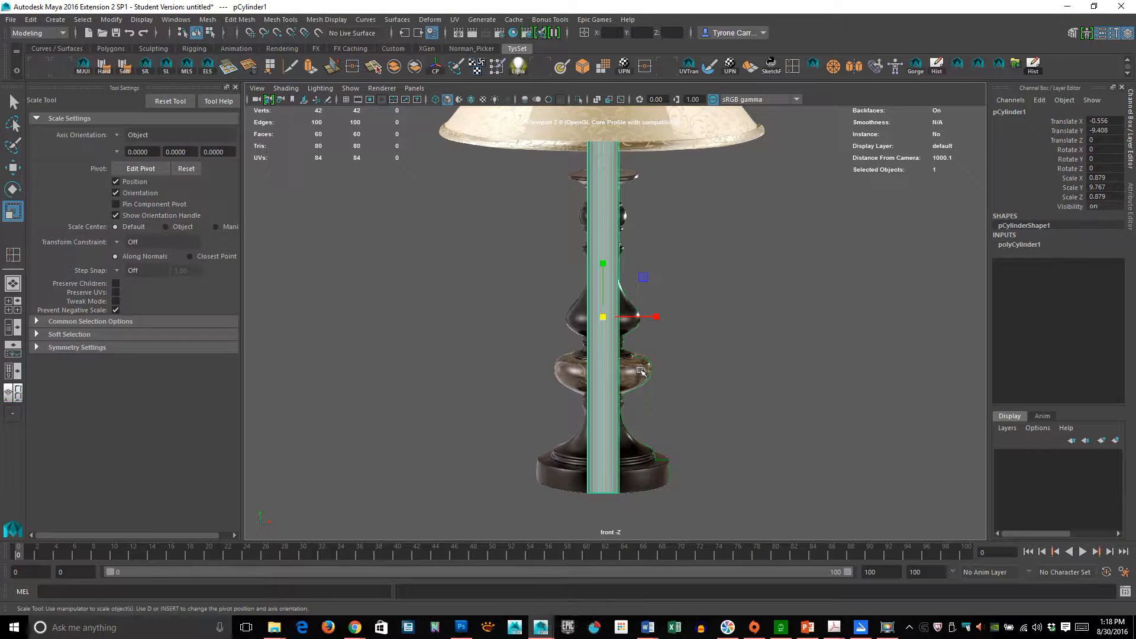
key("space")
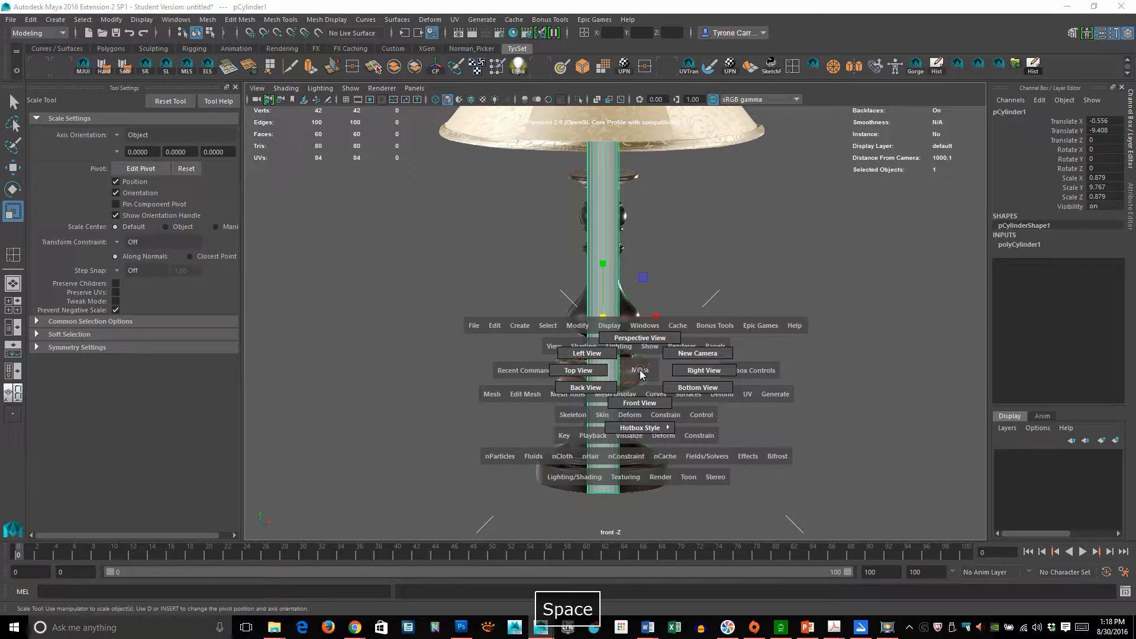
left_click_drag(640, 374, 651, 336)
left_click_drag(756, 335, 670, 416, "alt")
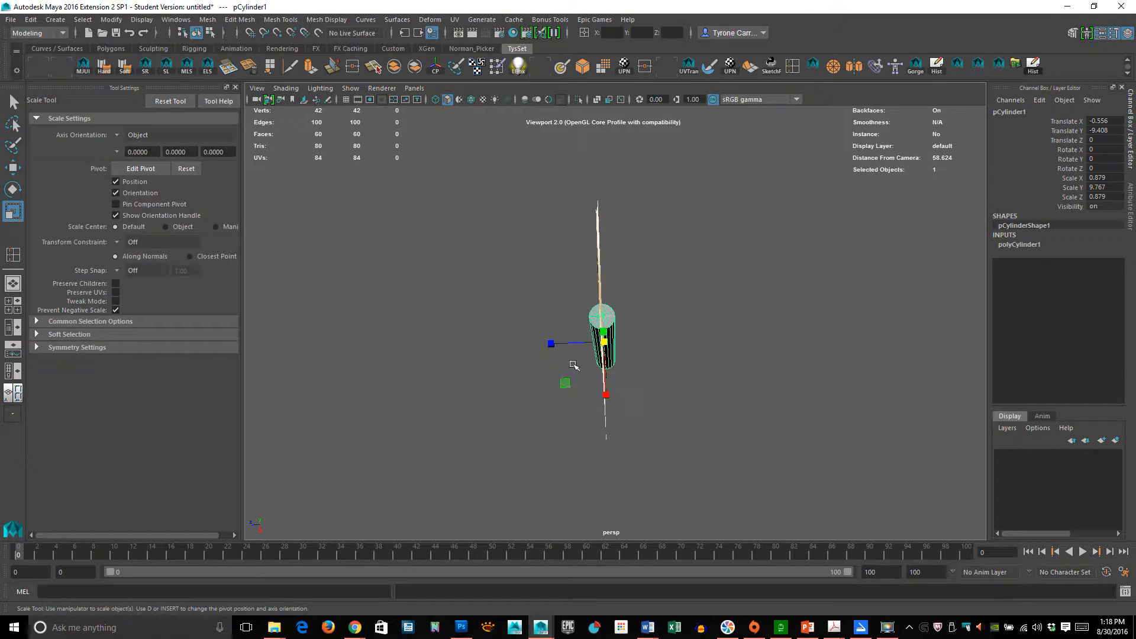
left_click_drag(605, 395, 606, 314)
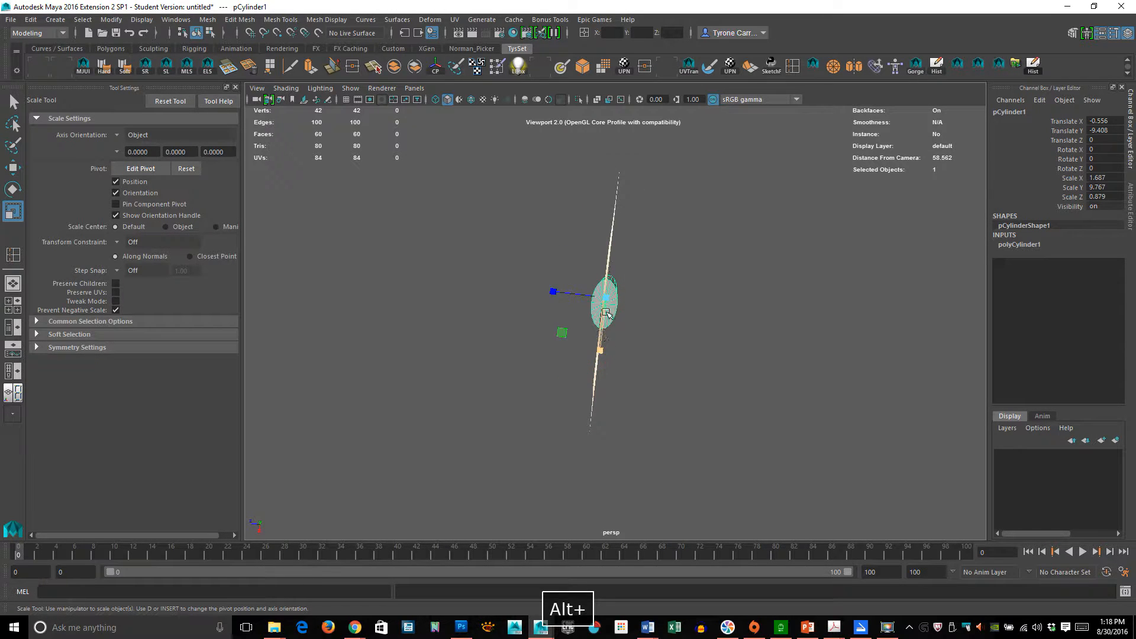
key("z")
key("space")
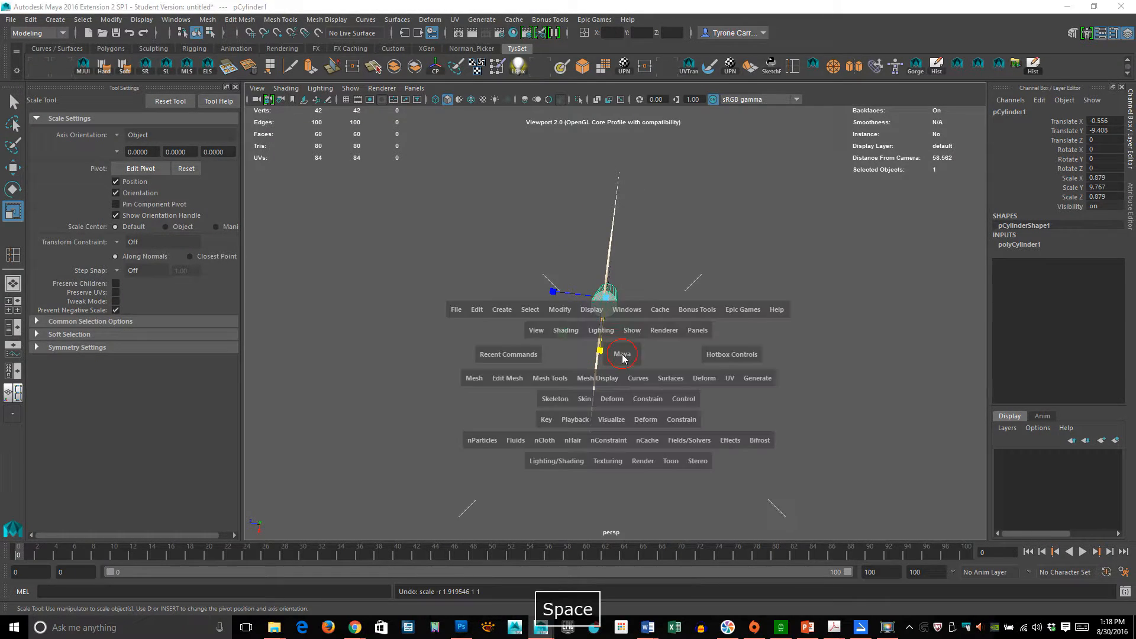
left_click_drag(623, 357, 603, 317)
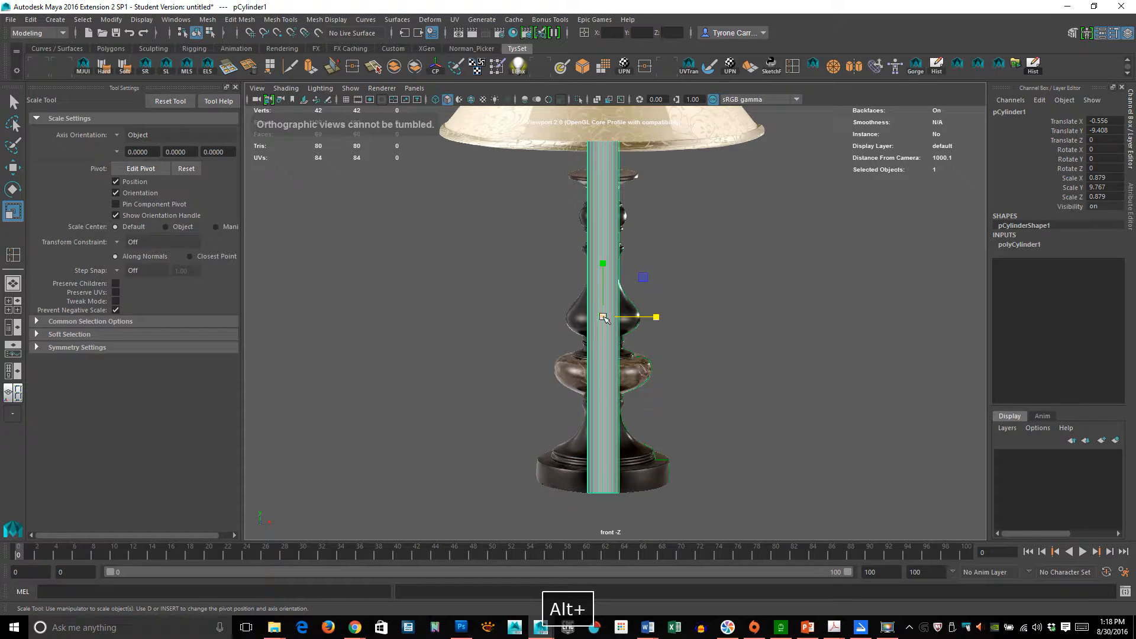
- Switch to wireframe display and examine the cylinder's lower end against the lamp base
right_click_drag(601, 331, 730, 345, "alt")
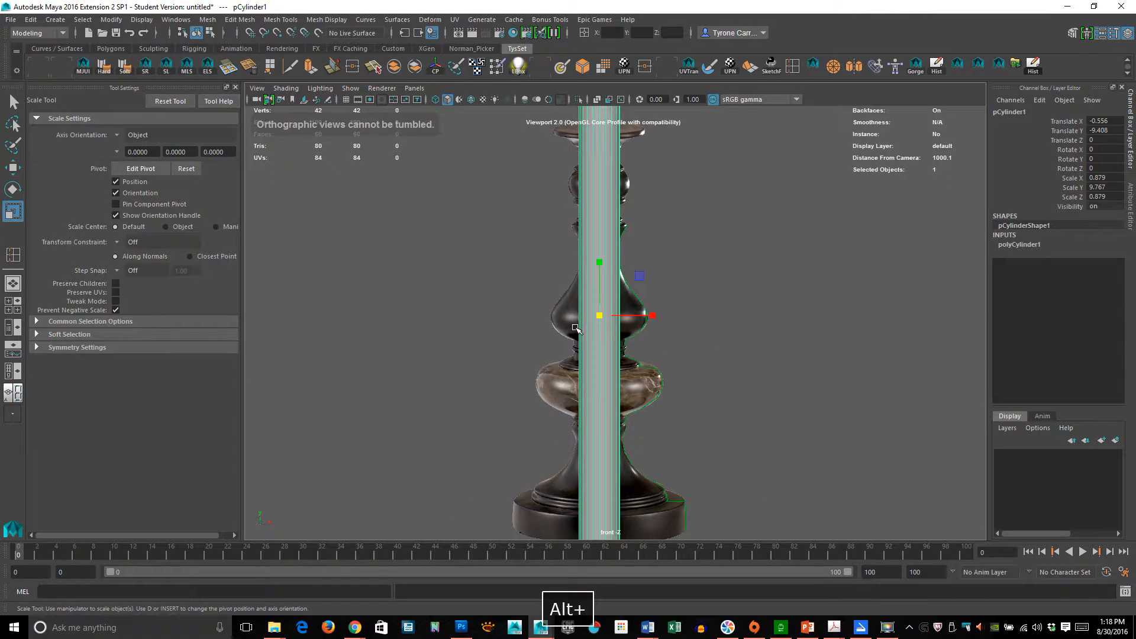
right_click_drag(730, 385, 610, 394, "alt")
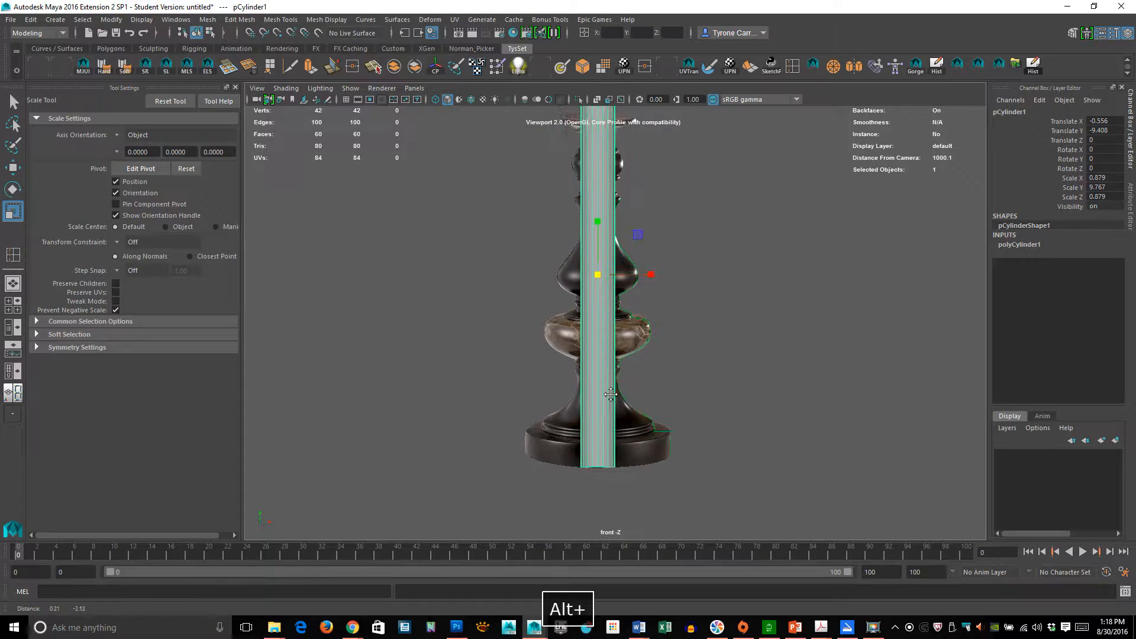
right_click_drag(535, 363, 669, 408, "alt")
middle_click_drag(669, 408, 639, 258, "alt")
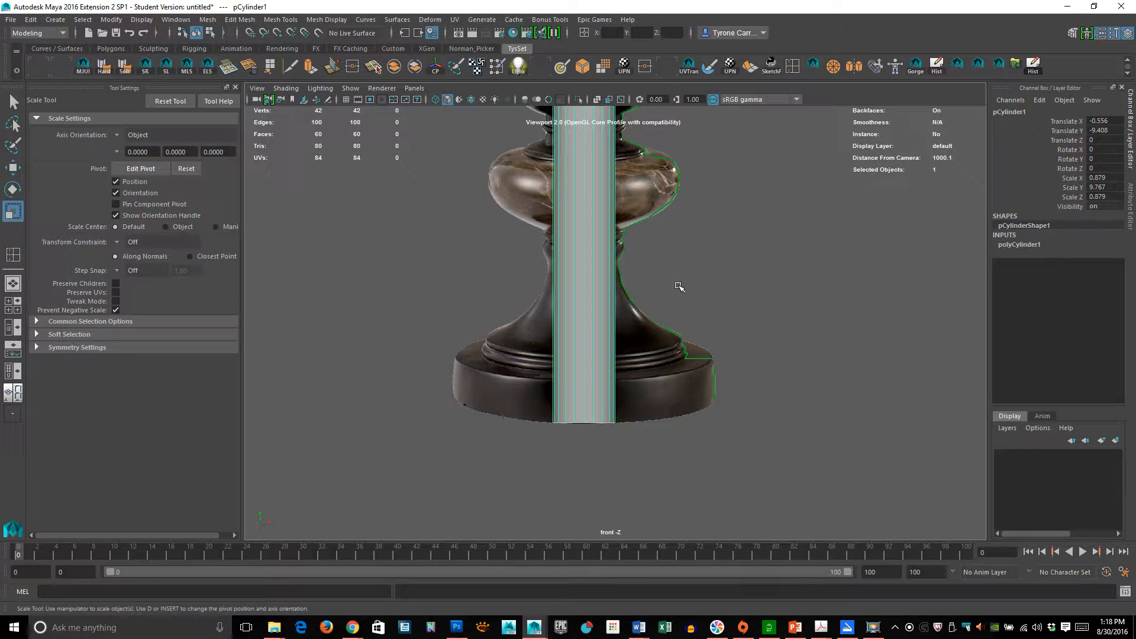
key("4")
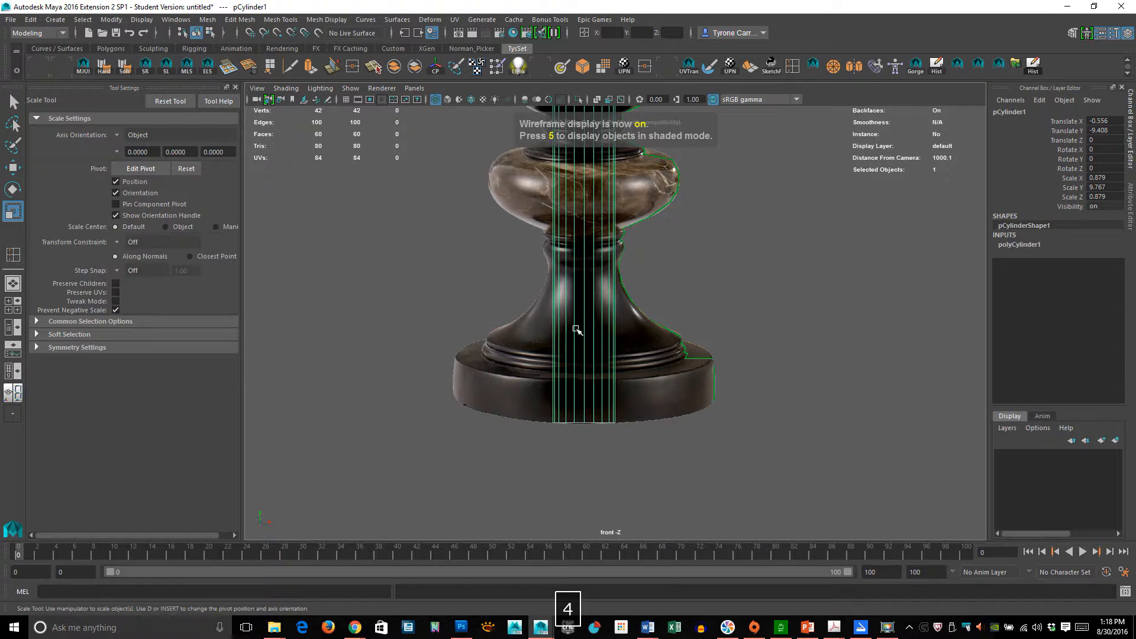
right_click_drag(580, 324, 507, 336, "alt")
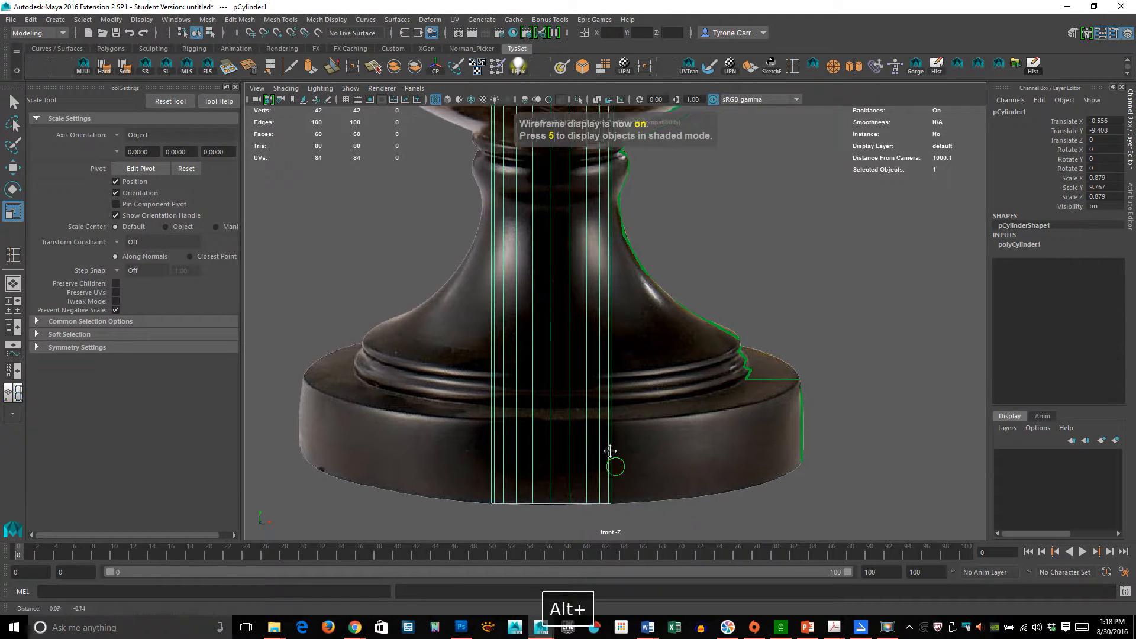
middle_click_drag(611, 452, 615, 400, "alt")
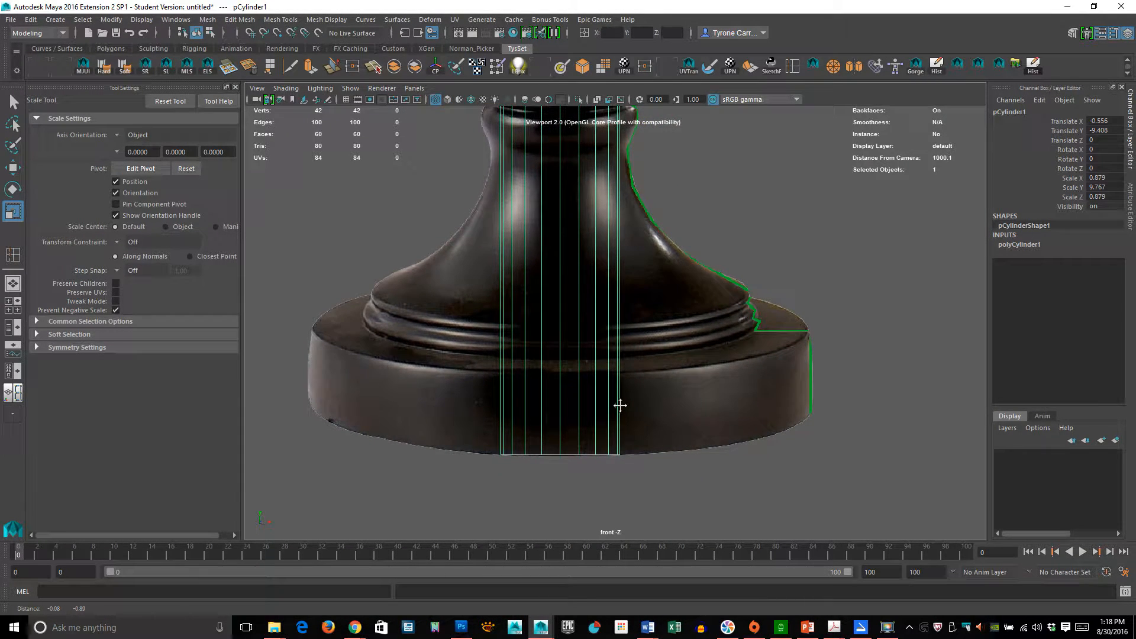
right_click_drag(700, 354, 560, 335, "alt")
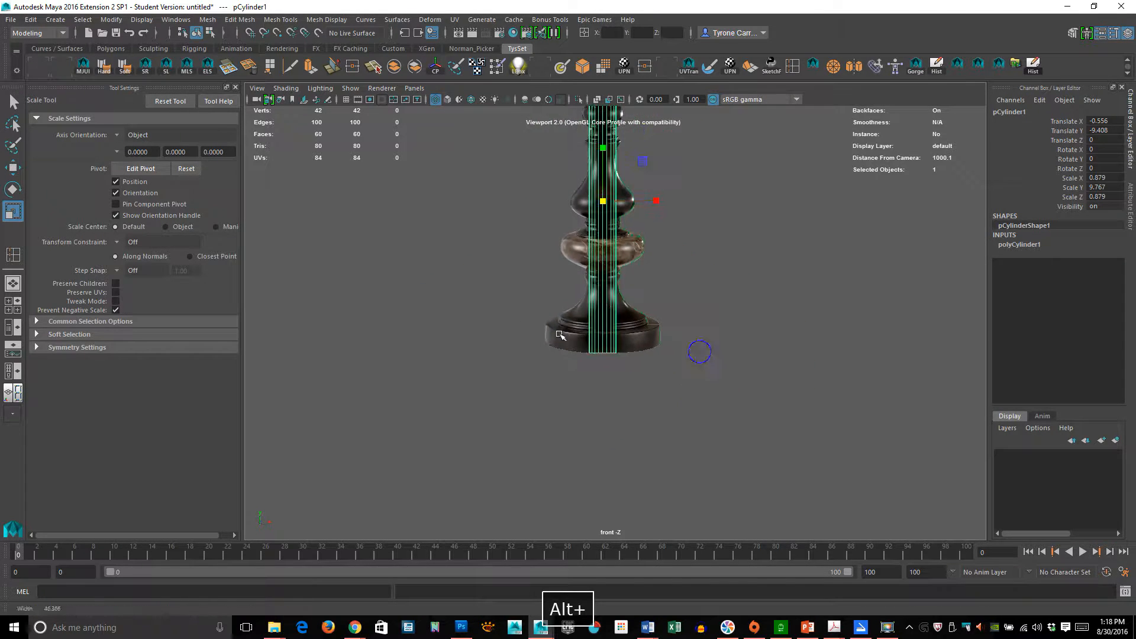
middle_click_drag(602, 292, 619, 271, "alt")
right_click_drag(530, 317, 712, 317, "alt")
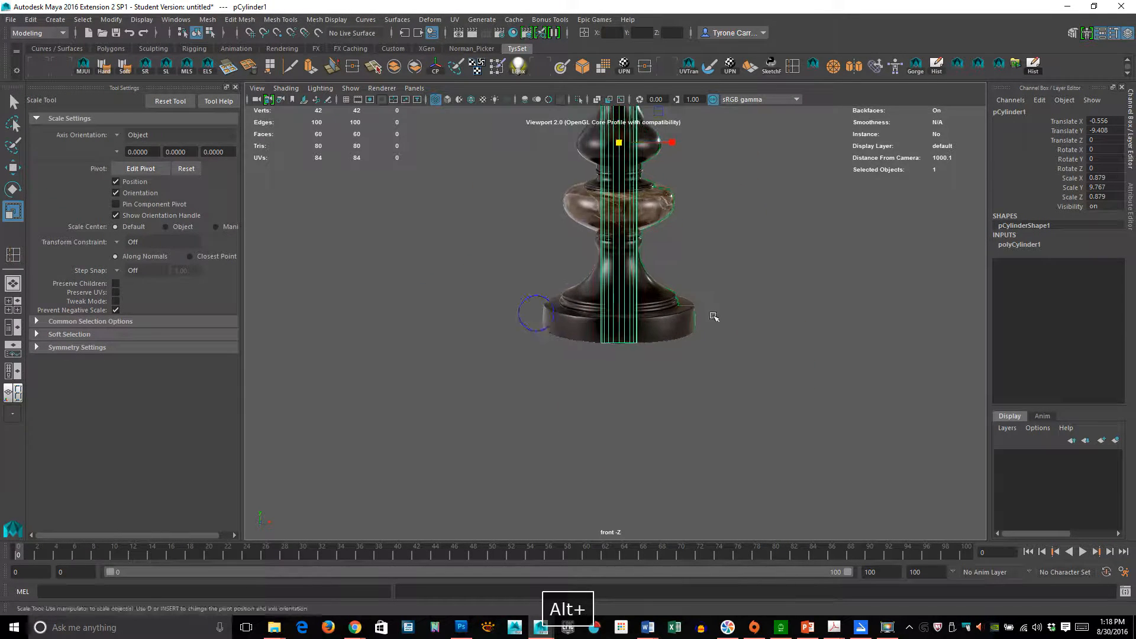
right_click_drag(552, 309, 769, 301, "alt")
right_click_drag(596, 299, 824, 309, "alt")
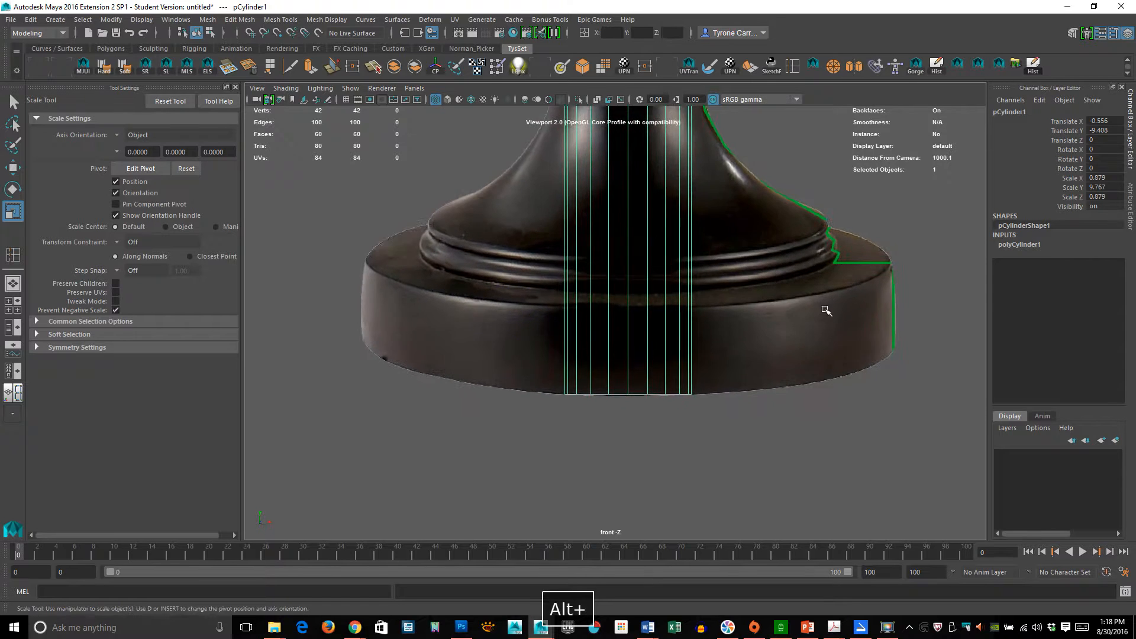
middle_click_drag(659, 388, 603, 367, "alt")
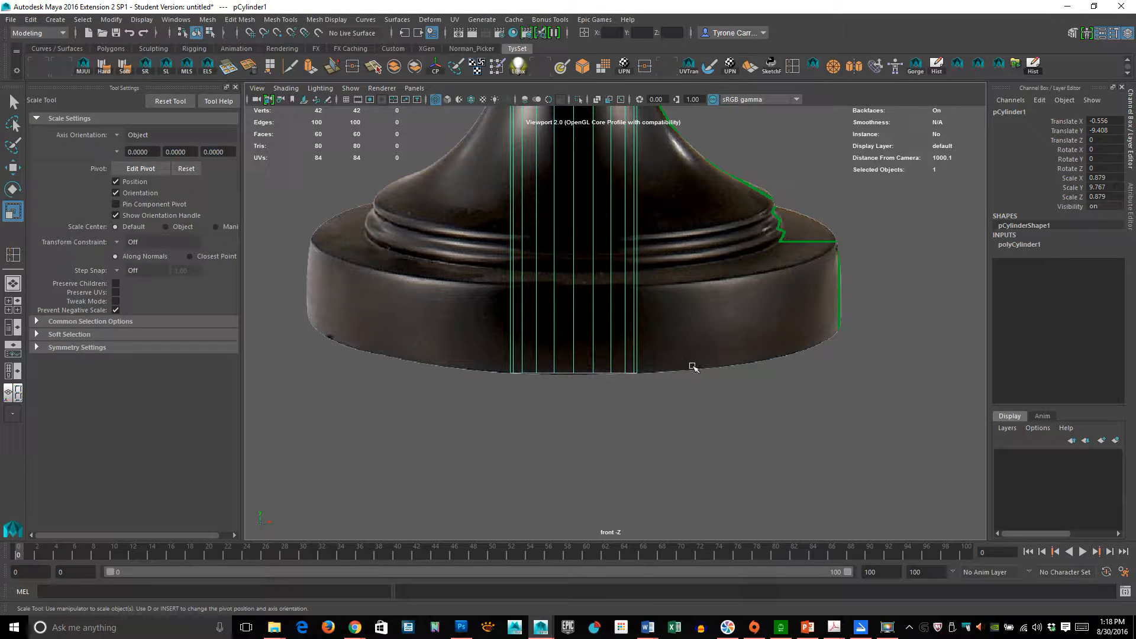
middle_click_drag(703, 273, 637, 337, "alt")
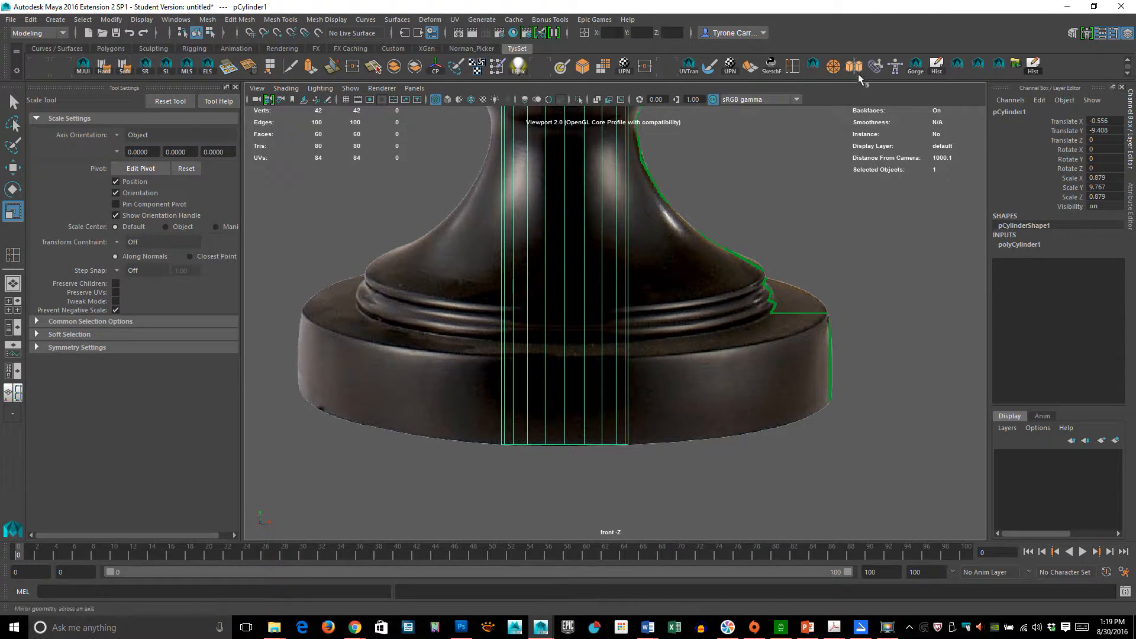
- Insert an edge loop across the cylinder level with the top of the lamp's base disc using Insert Edge Loop
left_click(793, 67)
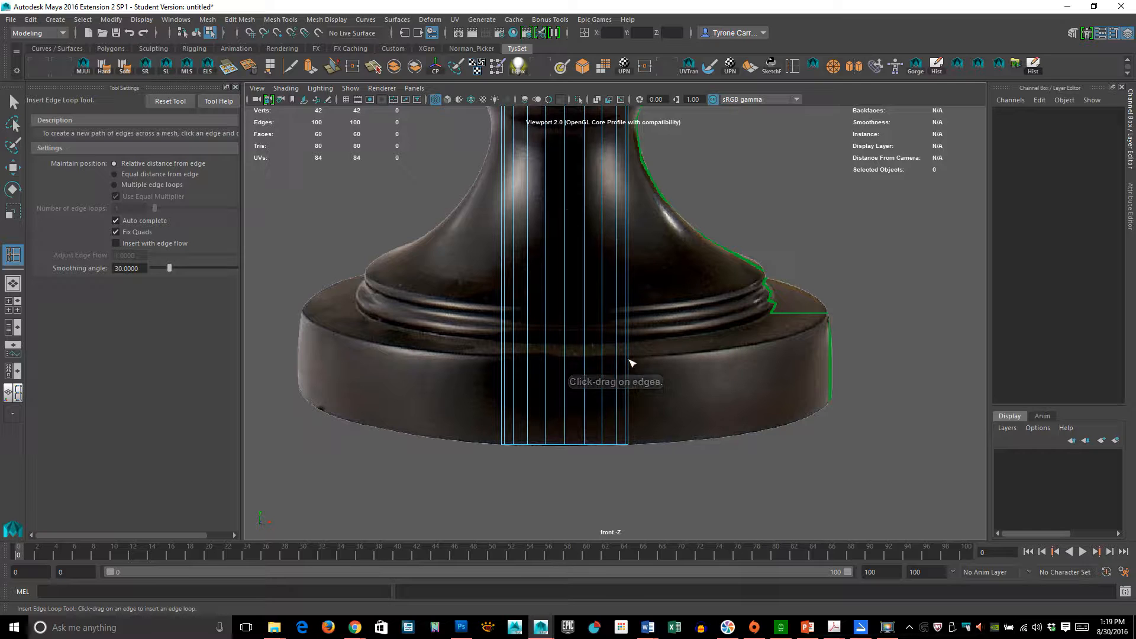
left_click_drag(629, 361, 638, 363)
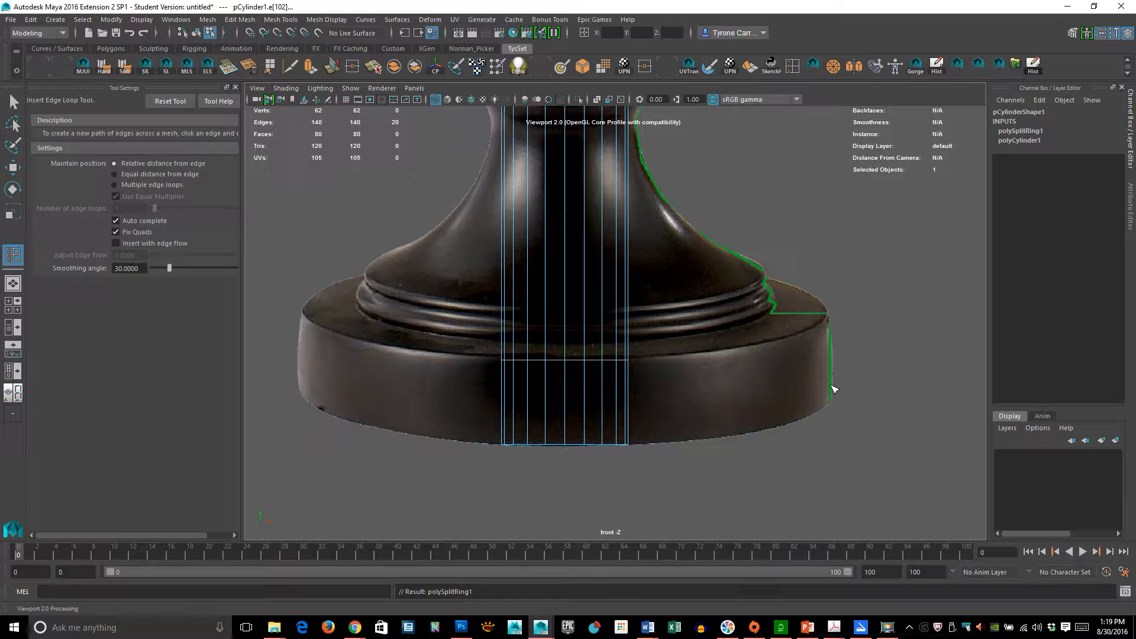
right_click_drag(611, 388, 850, 392, "alt")
mouse_move(739, 388)
middle_mouse_down("alt")
mouse_move(720, 358)
mouse_move(720, 383)
middle_mouse_up("alt")
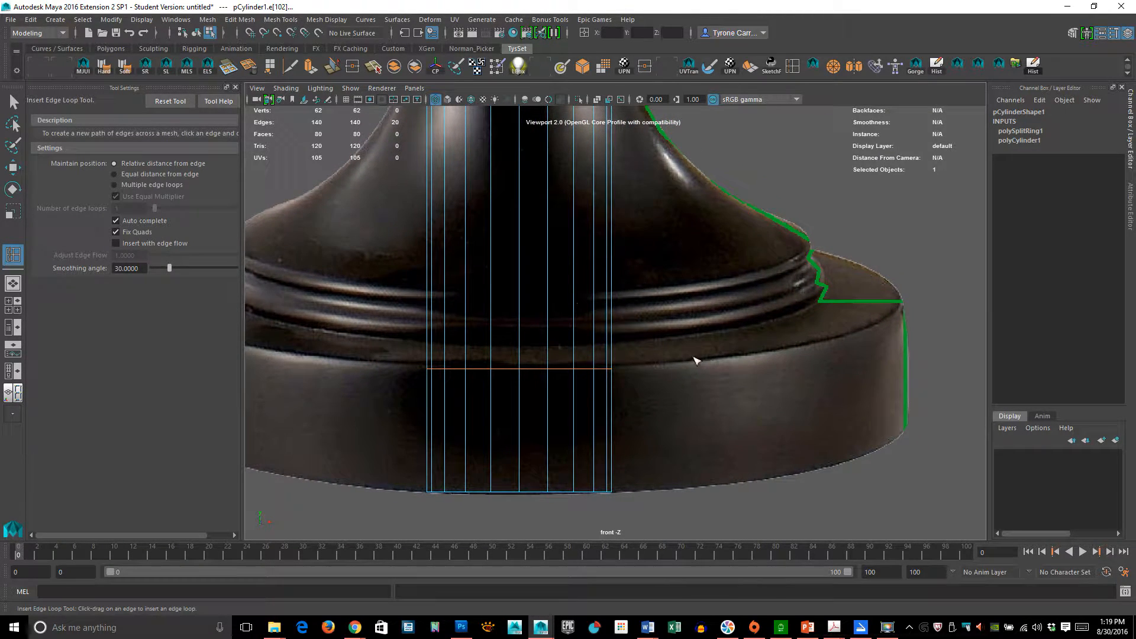
middle_click_drag(634, 337, 627, 361, "alt")
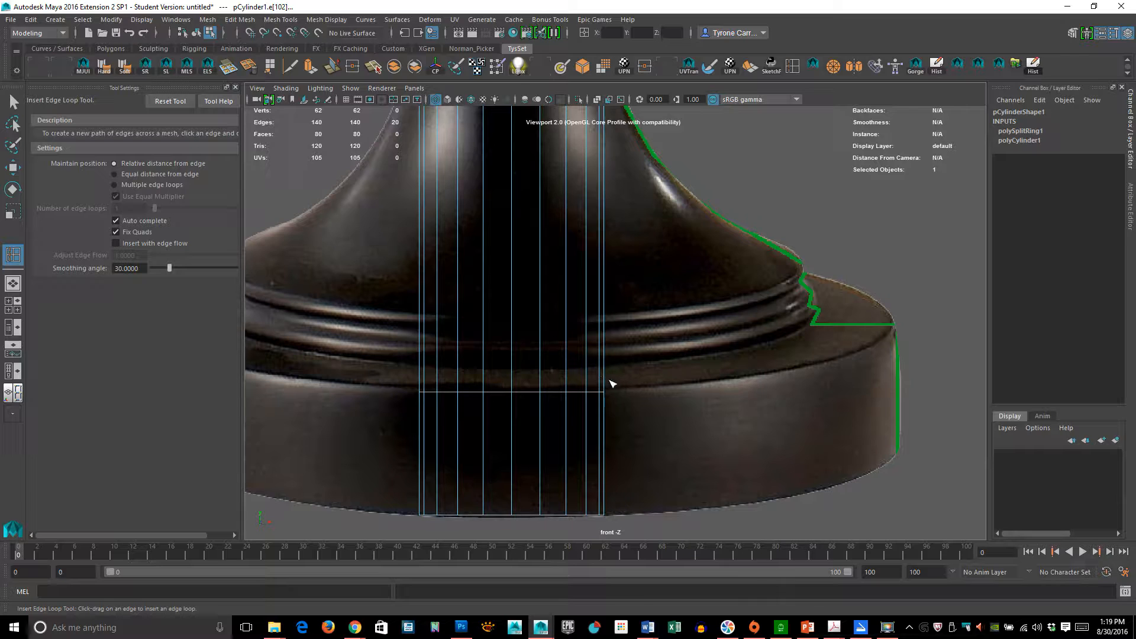
- Insert three more edge loops across the cylinder around the base's ring moldings
left_click(605, 380)
left_click(607, 388)
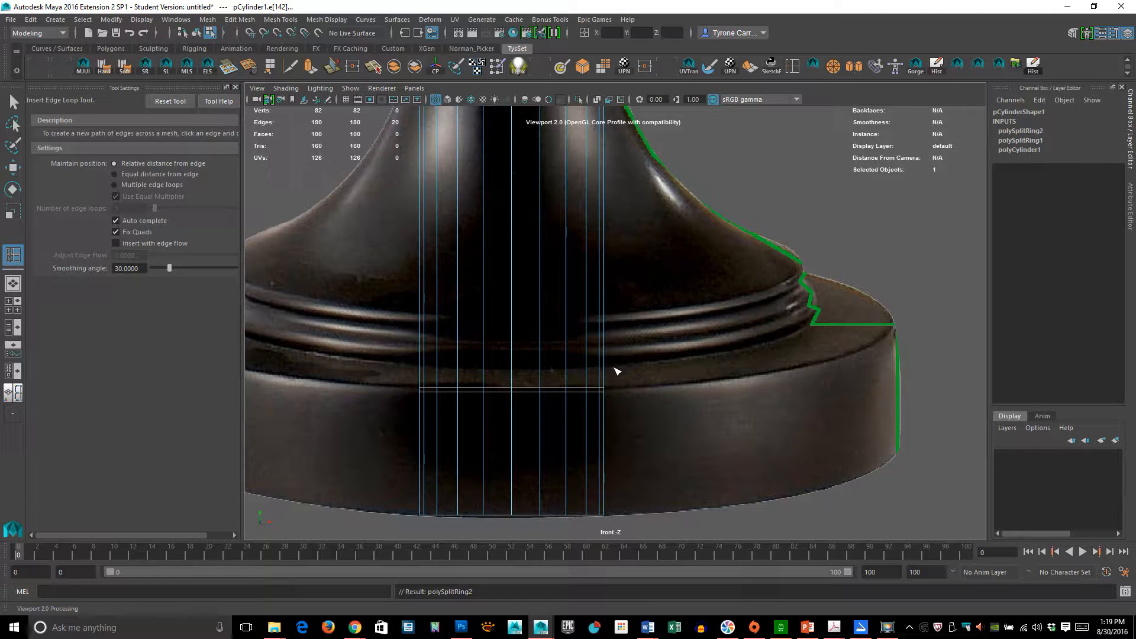
left_click(603, 317)
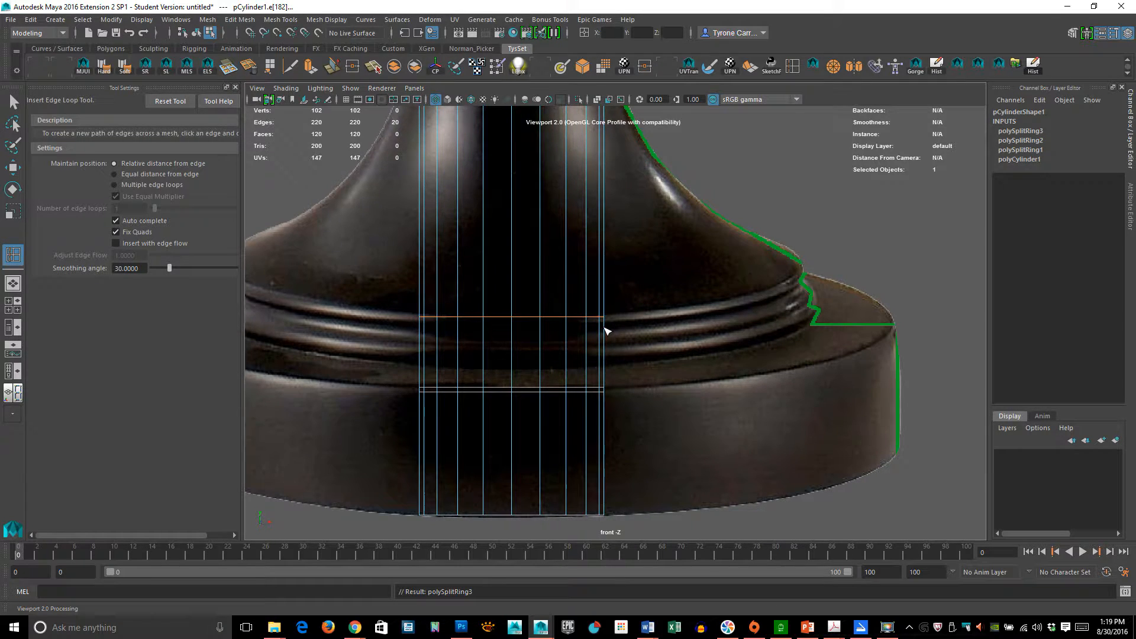
left_click(604, 328)
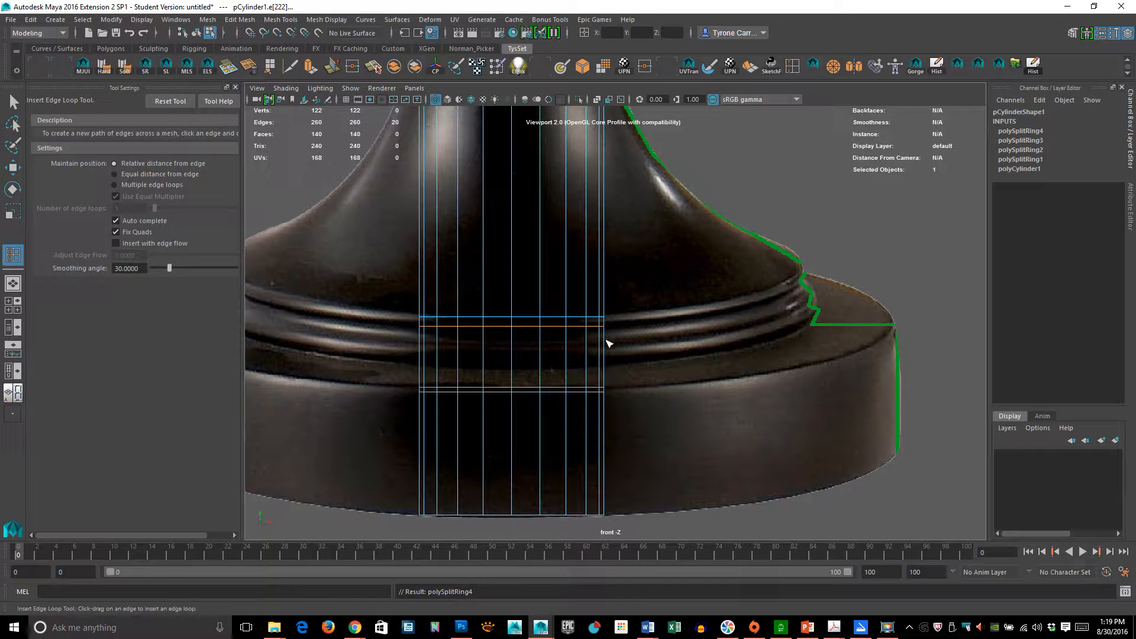
- Insert three more edge loops across the cylinder's lower end around the base's lower ring molding
left_click(606, 339)
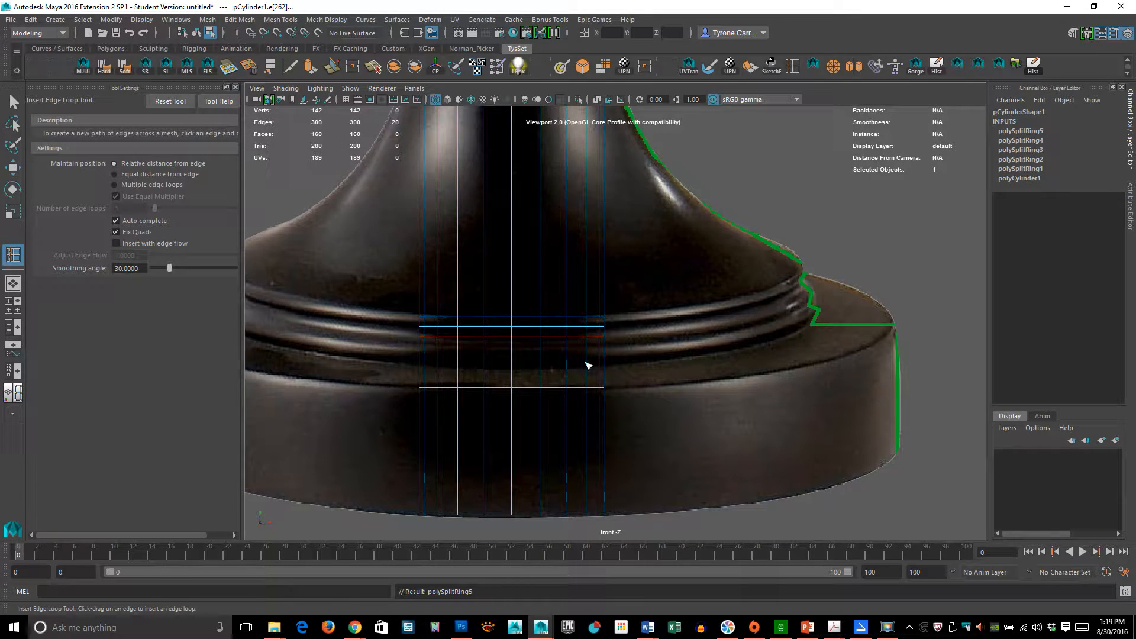
left_click(604, 347)
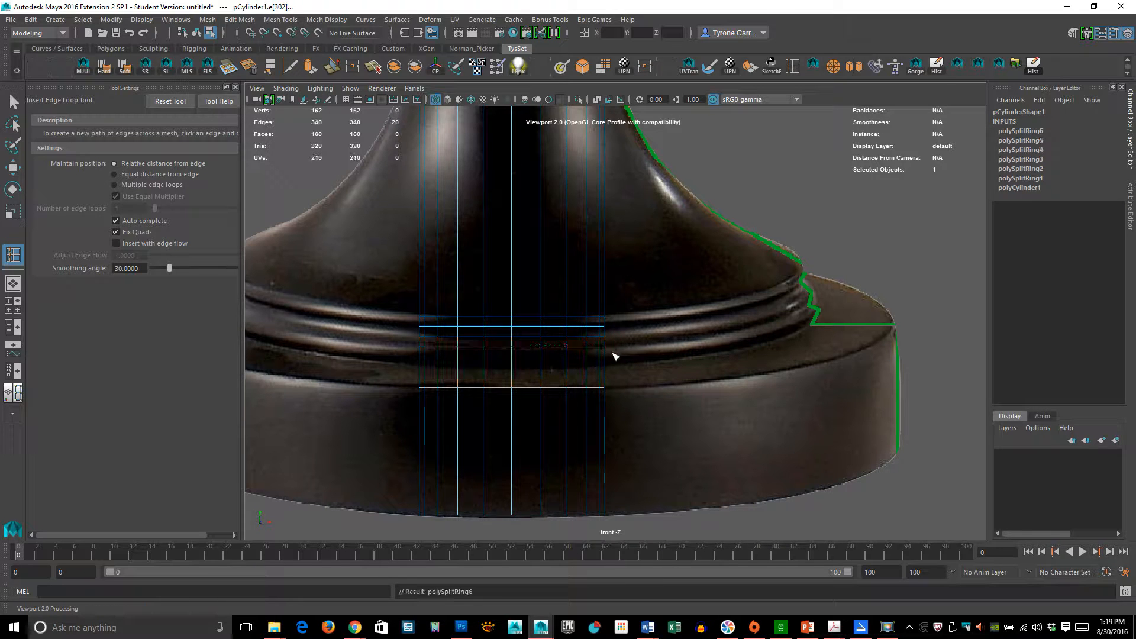
left_click(605, 354)
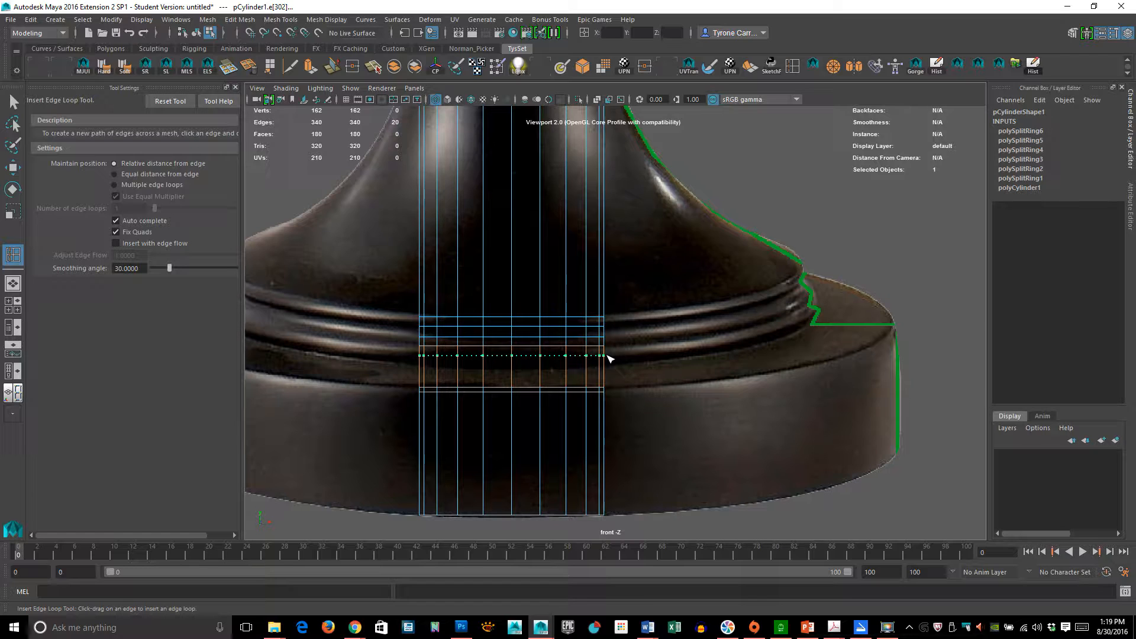
- Insert four edge loops across the upper stem around its collar ring below the bowl
middle_click_drag(649, 260, 668, 457, "alt")
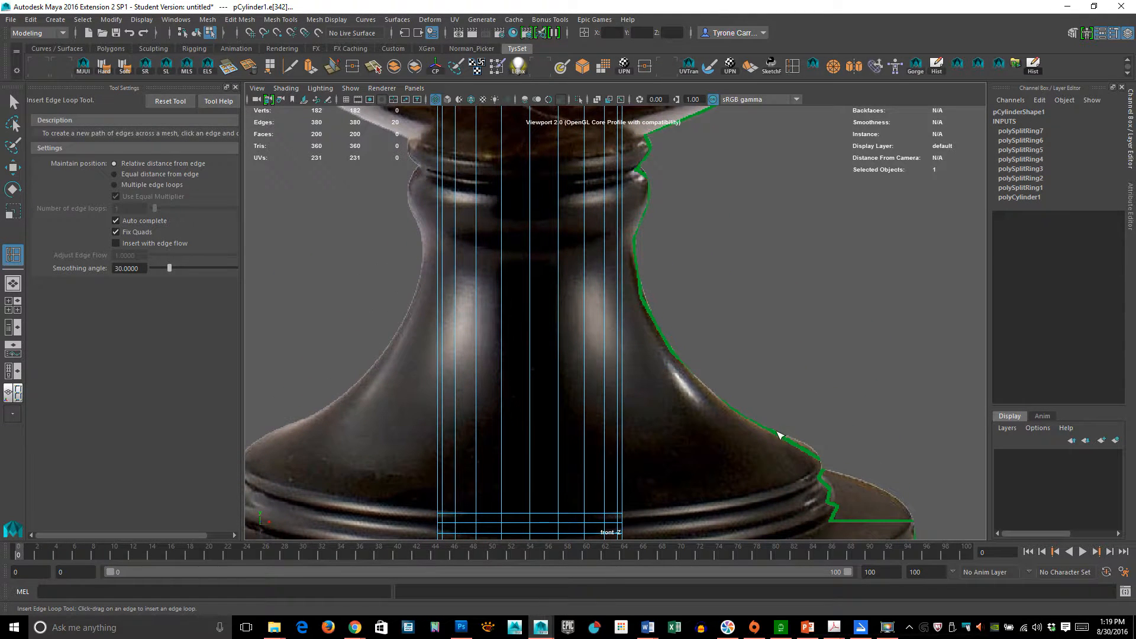
left_click(623, 239)
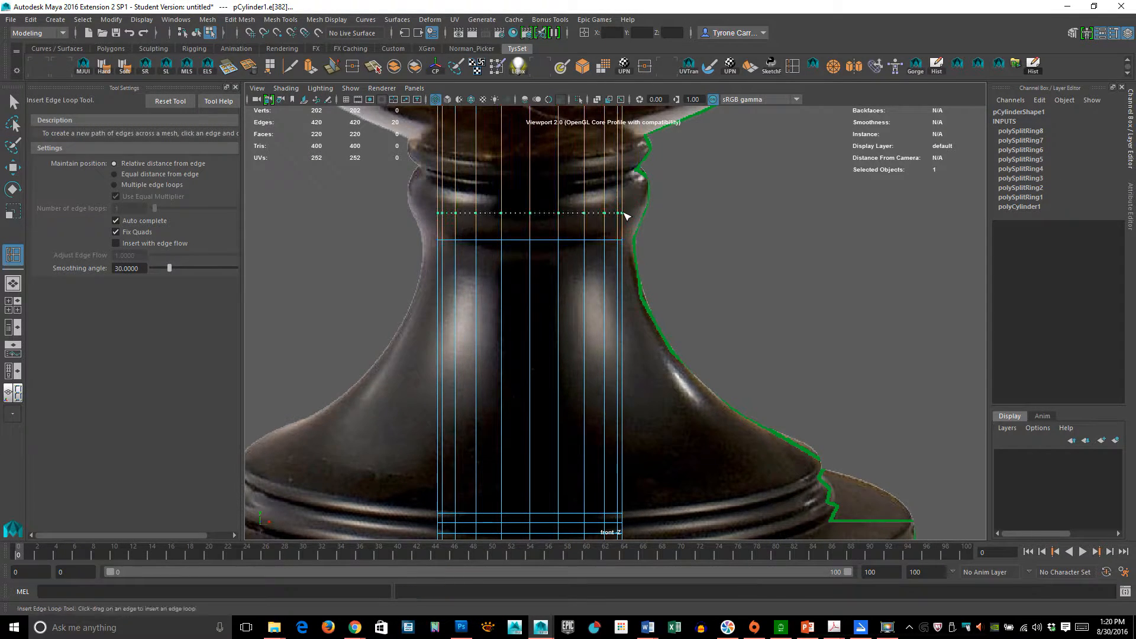
left_click(623, 218)
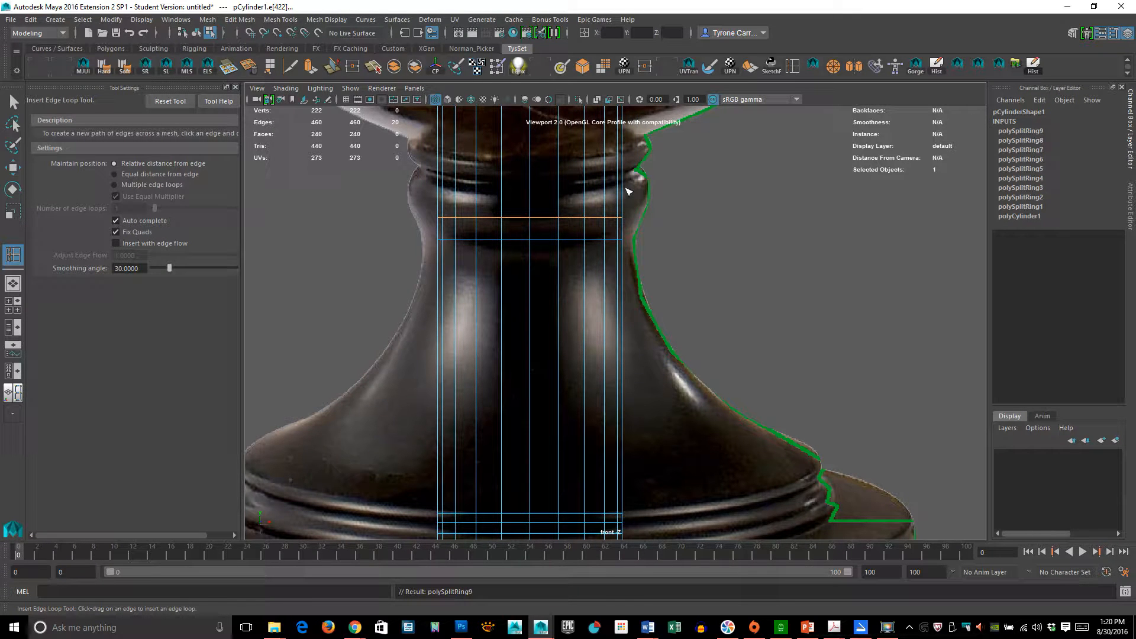
left_click(624, 188)
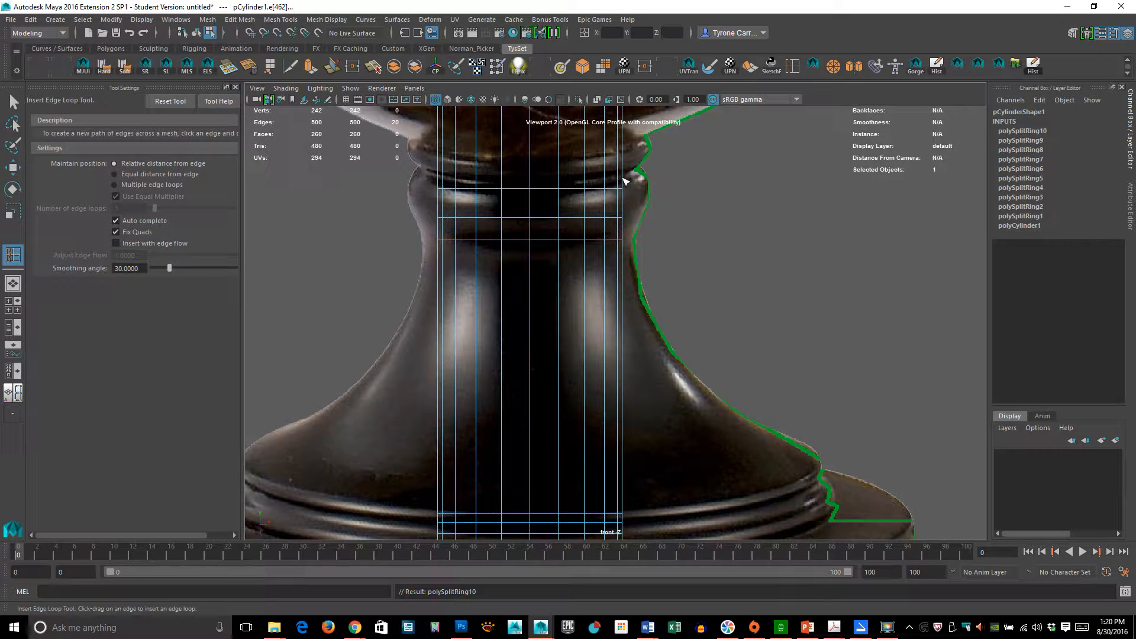
left_click(628, 178)
- Select the cylinder's bottom ring of vertices and scale them outward to about the base disc's width
right_click_drag(775, 329, 400, 309, "alt")
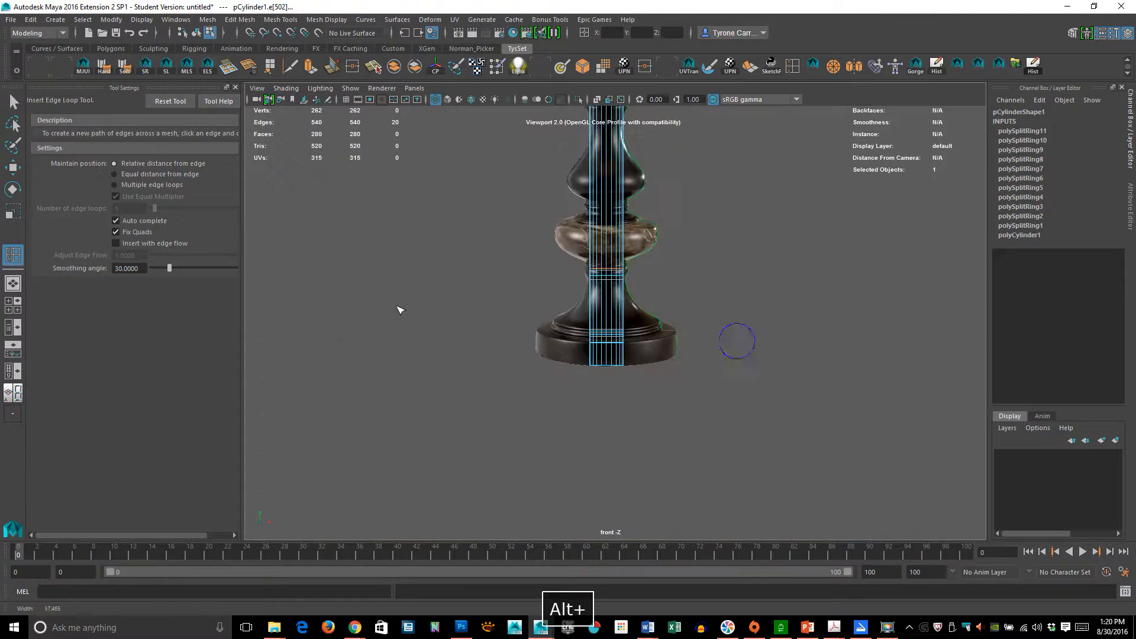
right_click_drag(656, 339, 950, 353, "alt")
middle_click_drag(640, 424, 630, 352, "alt")
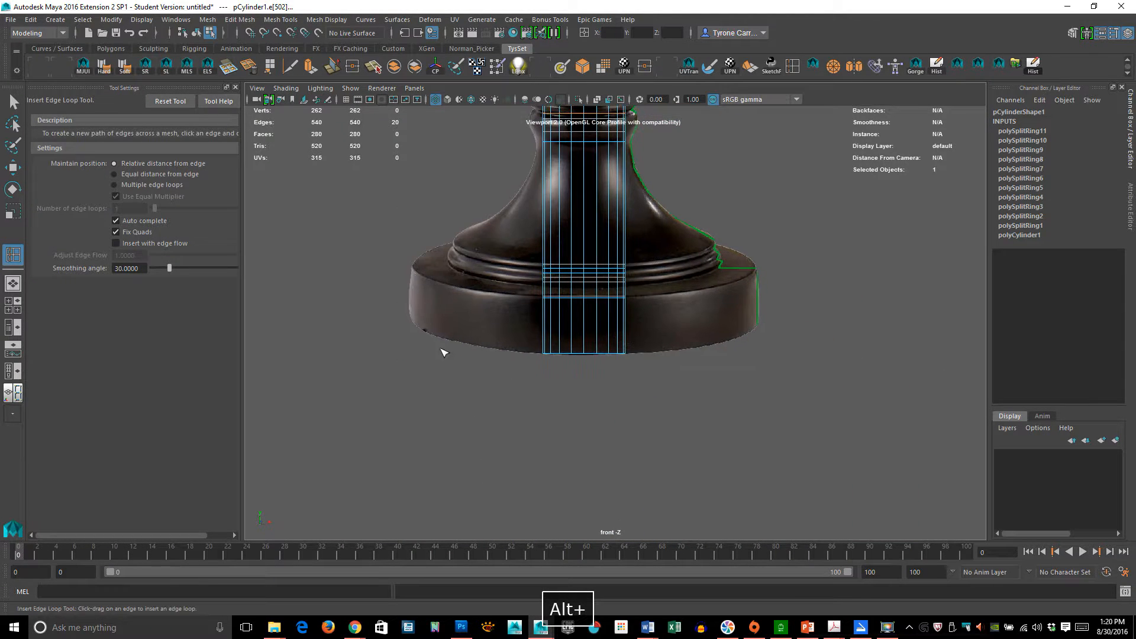
right_click_drag(441, 352, 573, 332, "alt")
left_click(13, 101)
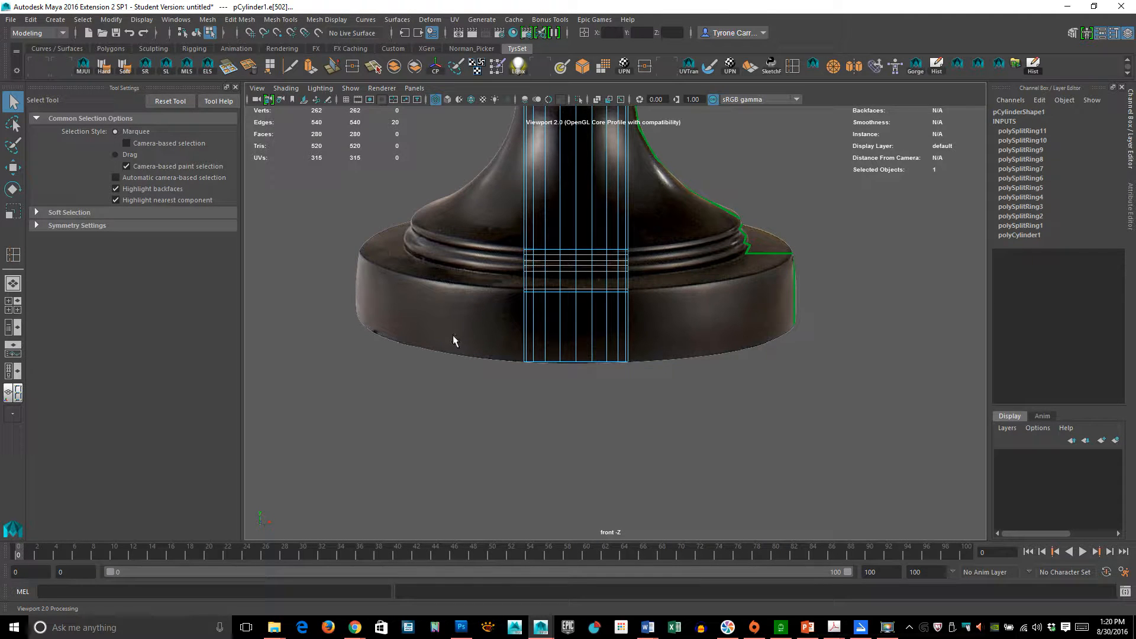
left_click_drag(453, 340, 801, 450)
left_click_drag(723, 604, 616, 348)
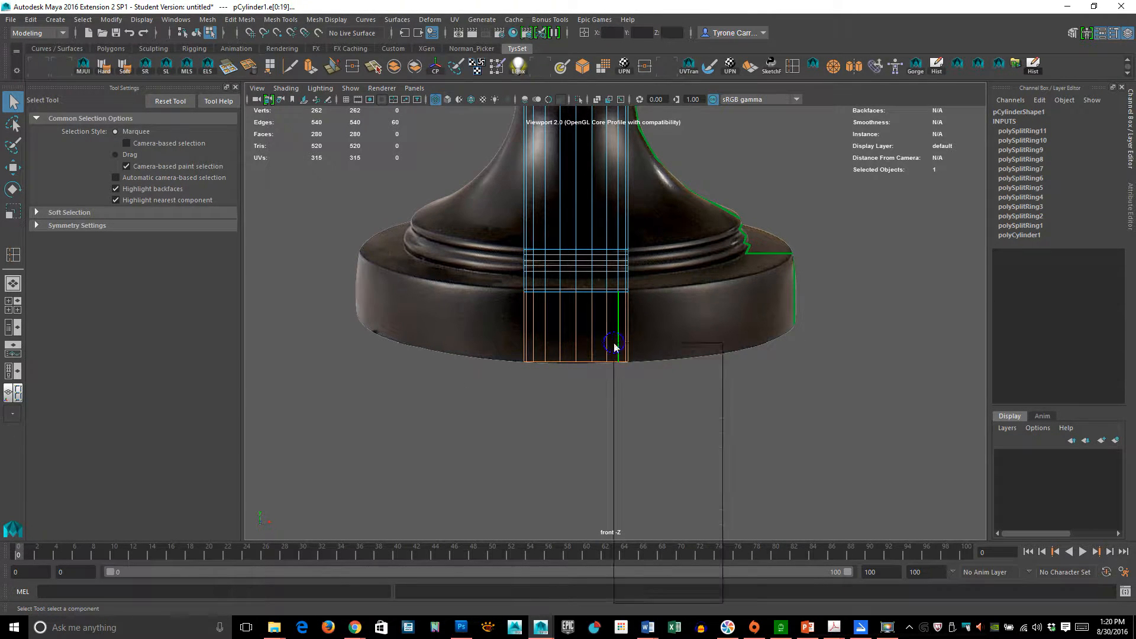
left_click(587, 329)
right_click(587, 329)
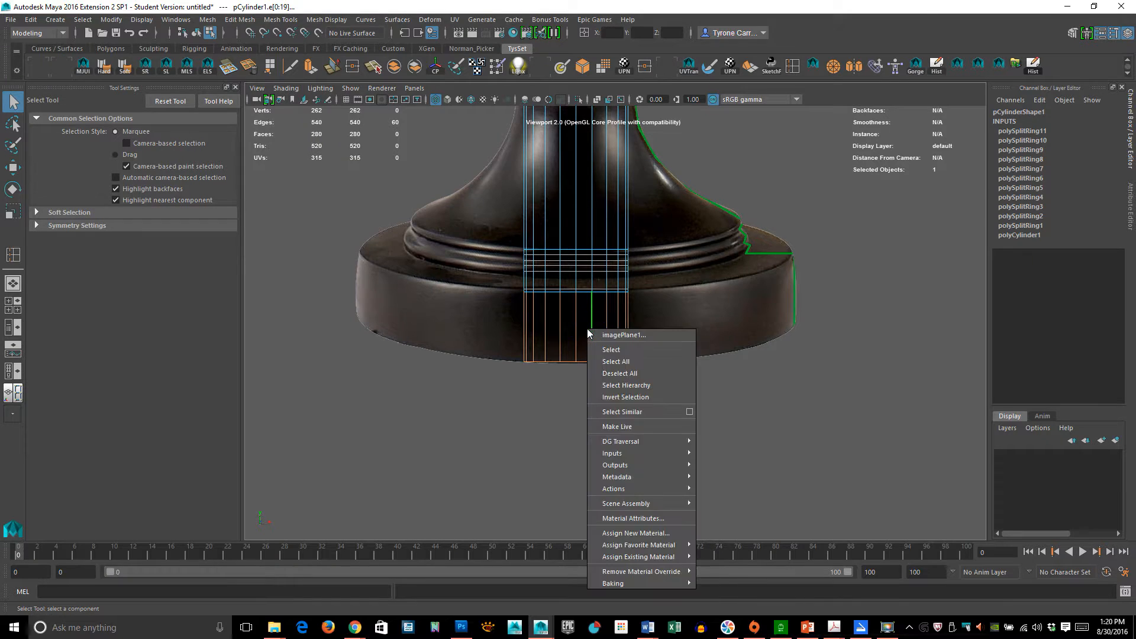
left_click(593, 334)
right_click(603, 293)
left_click(517, 306)
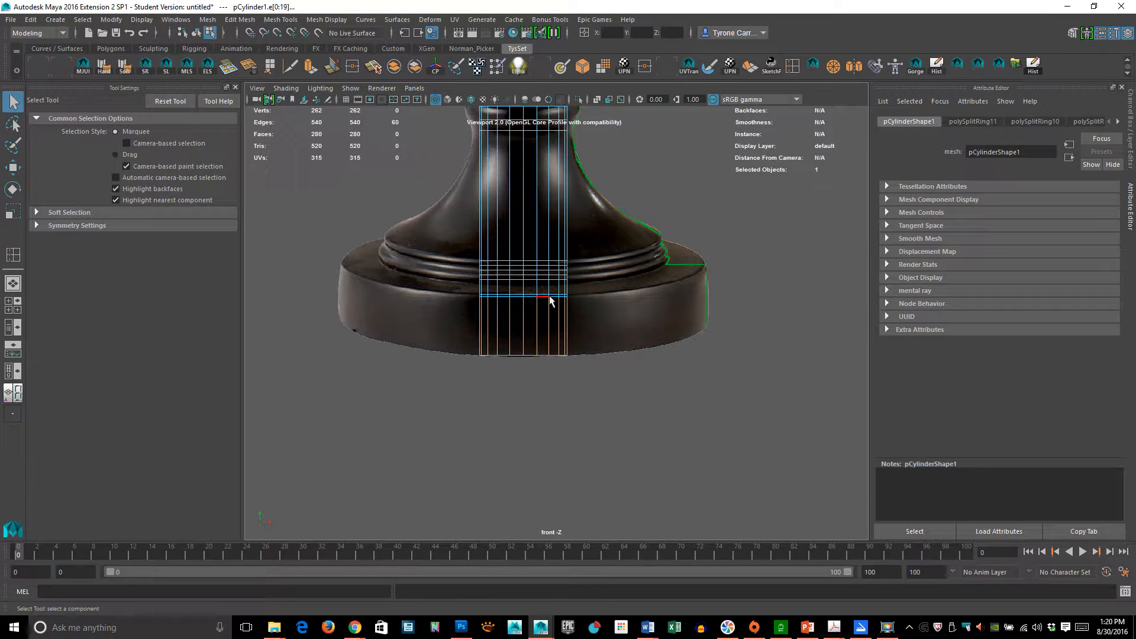
right_click(549, 300)
left_click(506, 289)
left_click_drag(416, 326, 820, 419)
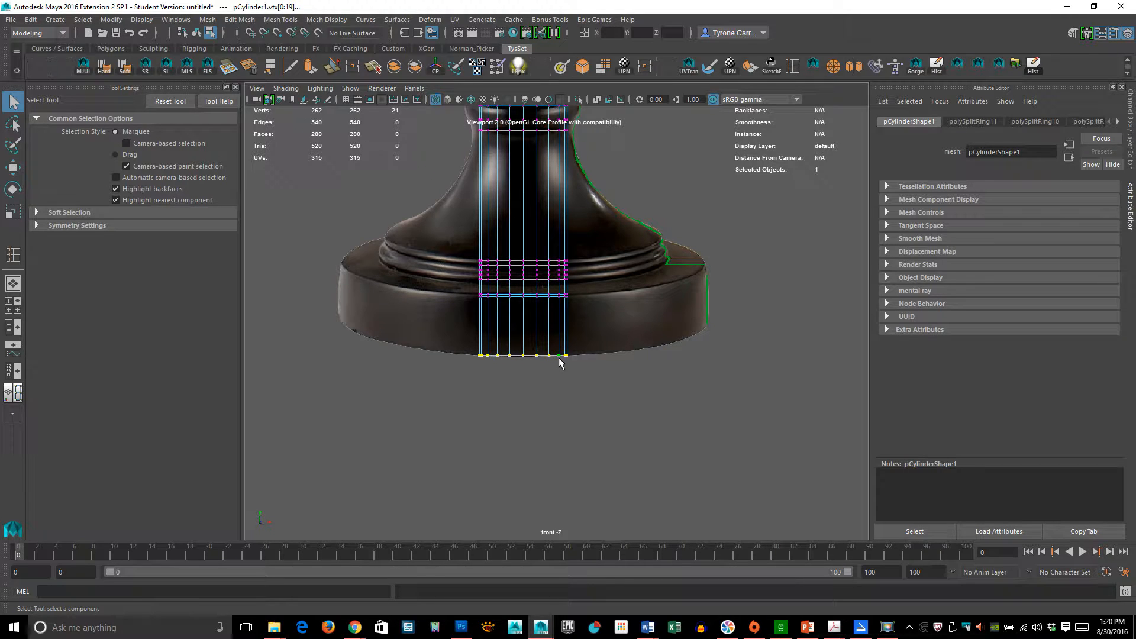
key("r")
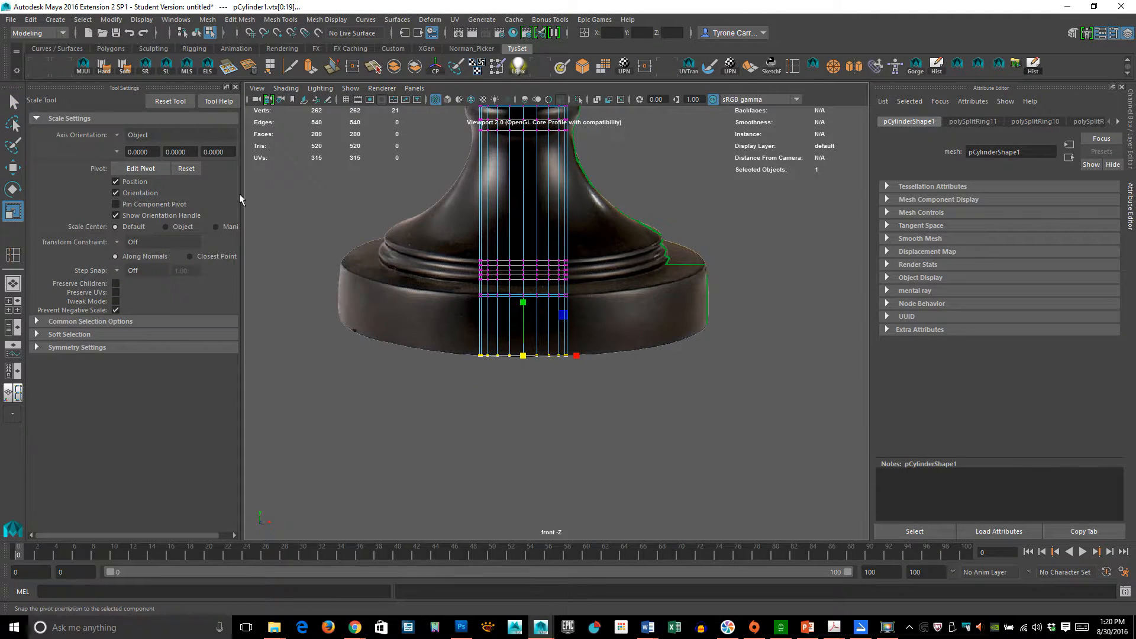
left_click_drag(524, 355, 730, 368)
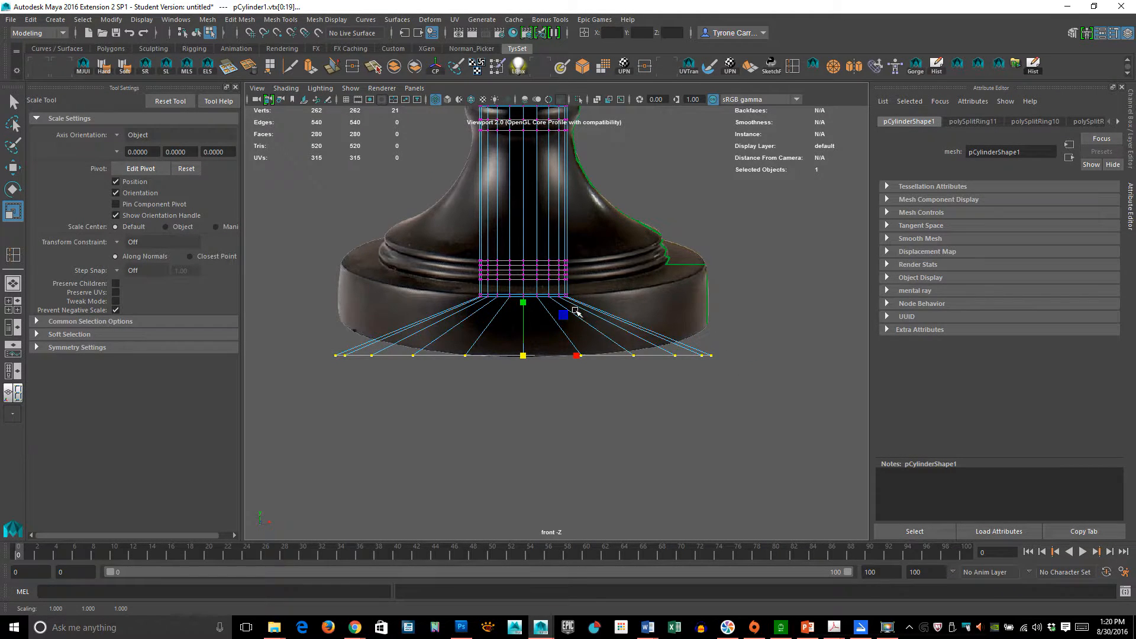
- Scale the edge loops at the top of the base disc outward to form the disc's wide side wall
right_click_drag(524, 318, 595, 280, "alt")
right_click_drag(742, 327, 645, 321, "alt")
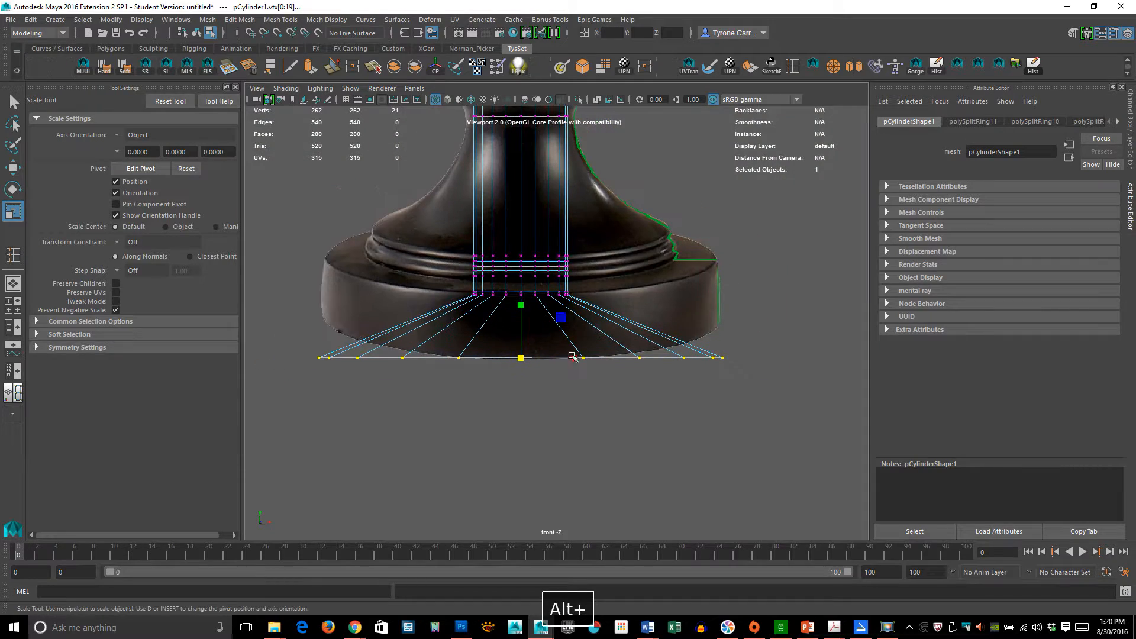
right_click_drag(478, 339, 663, 322, "alt")
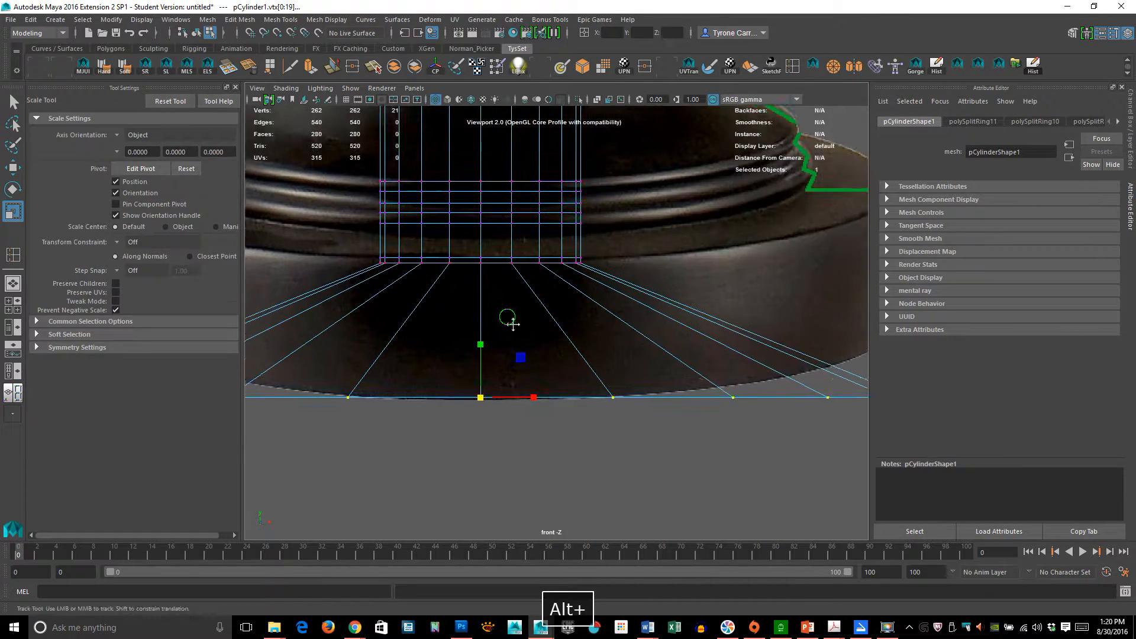
middle_click_drag(508, 318, 530, 329, "alt")
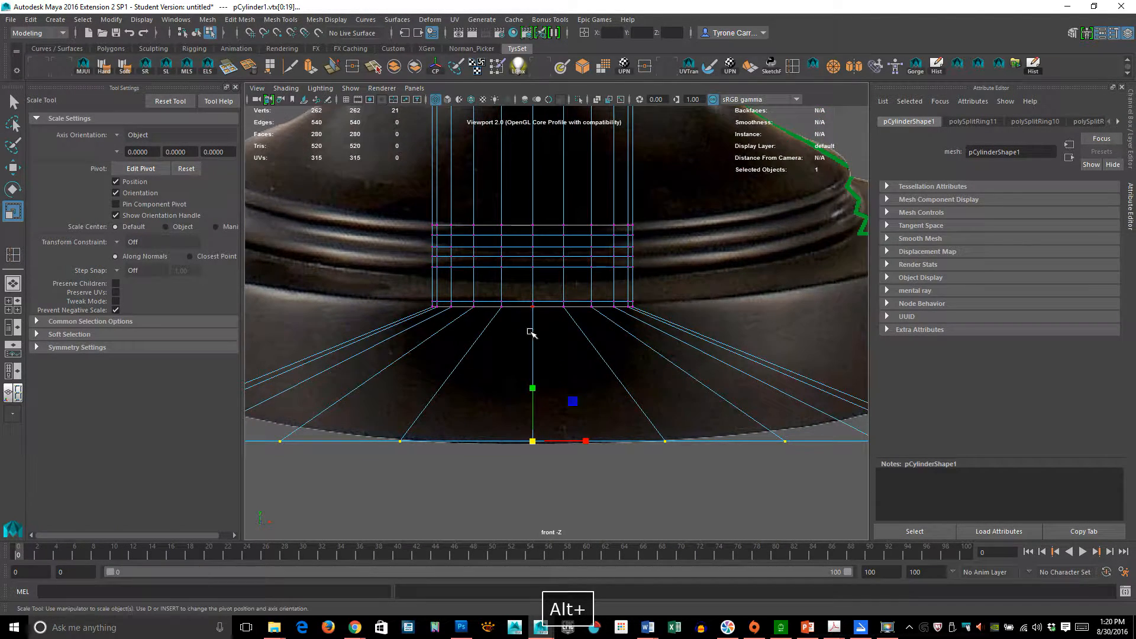
right_click_drag(574, 331, 575, 253)
double_click(543, 307)
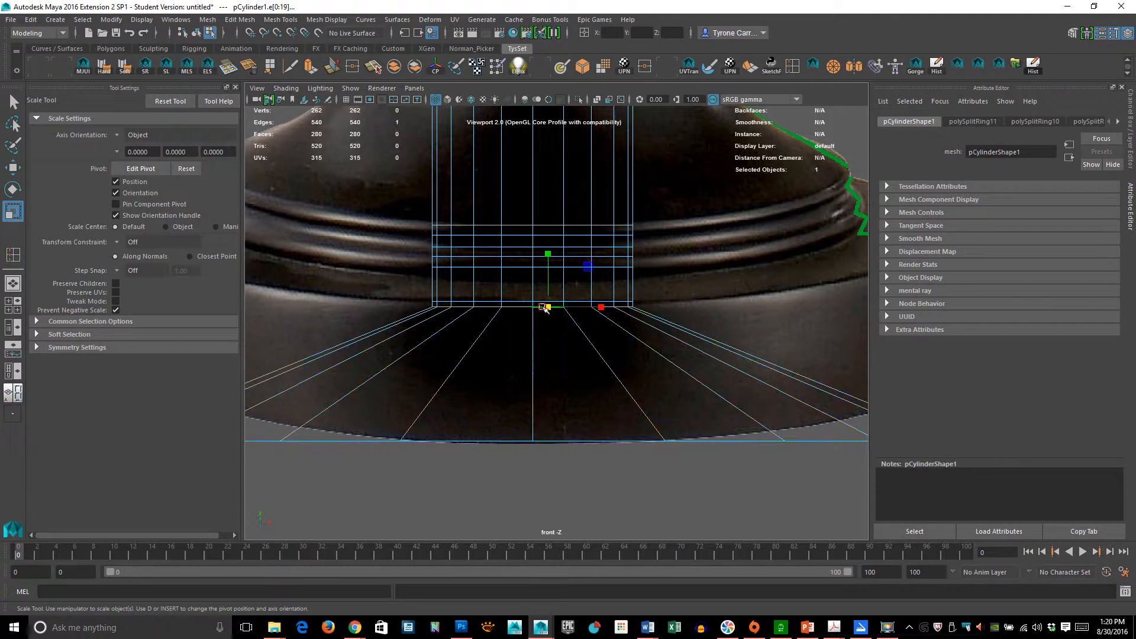
left_click_drag(533, 307, 680, 342)
right_click_drag(679, 343, 598, 368, "alt")
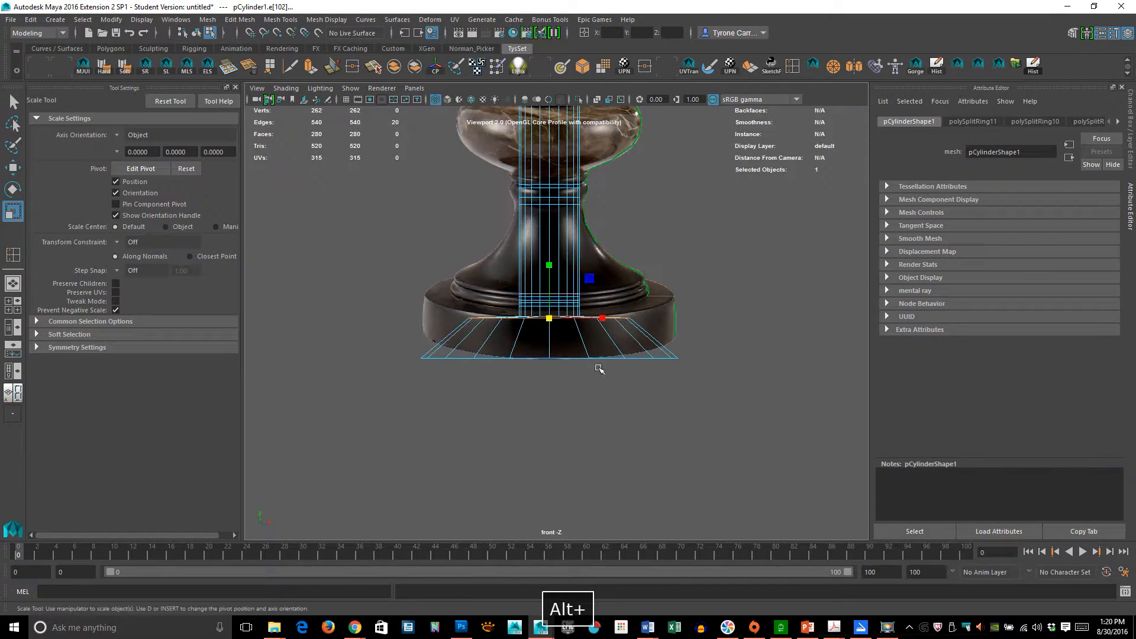
right_click_drag(504, 345, 769, 339, "alt")
middle_click_drag(591, 364, 707, 337)
right_click_drag(462, 331, 627, 375, "alt")
- Select the edge loop at the bottom of the ring moldings and scale it outward to the molding's width
double_click(557, 366)
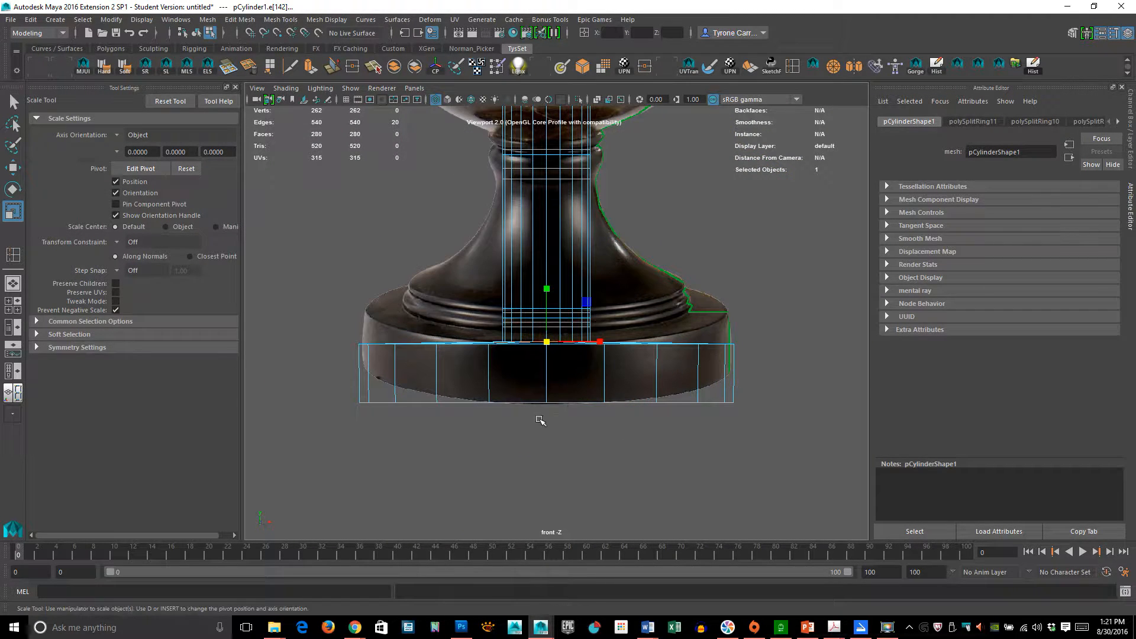
middle_click_drag(540, 421, 657, 407)
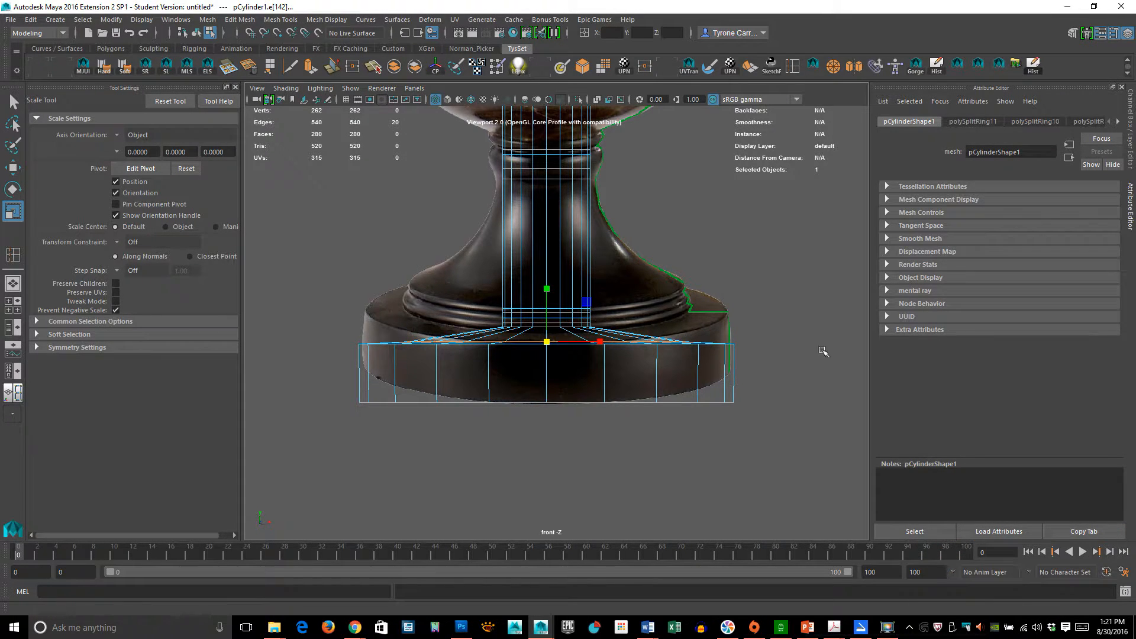
right_click_drag(532, 366, 949, 413, "alt")
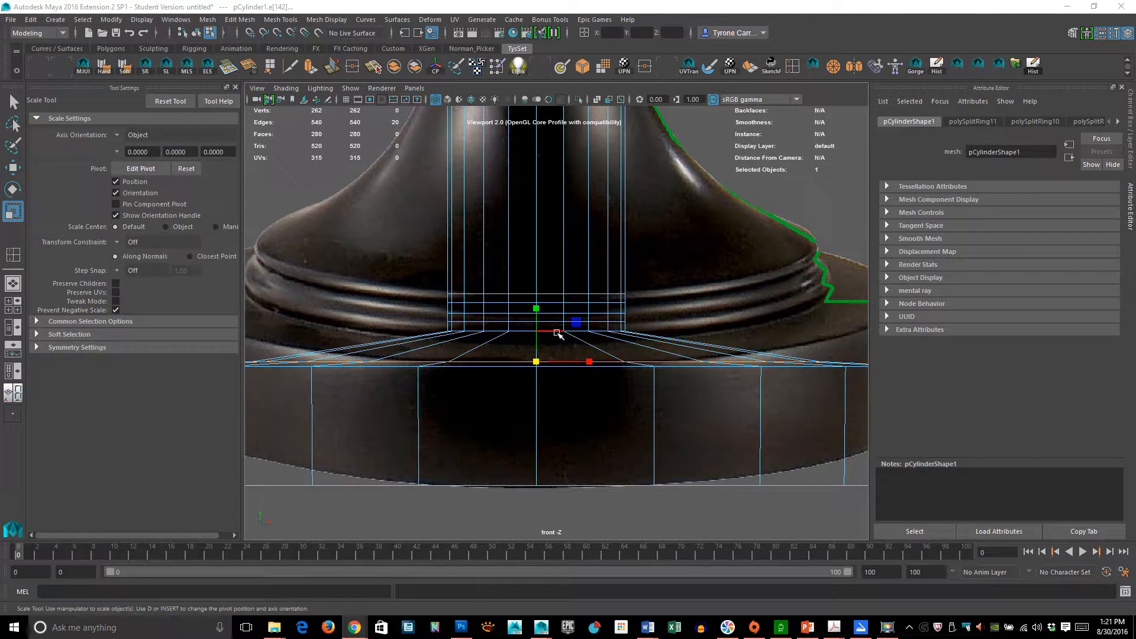
left_click(512, 370)
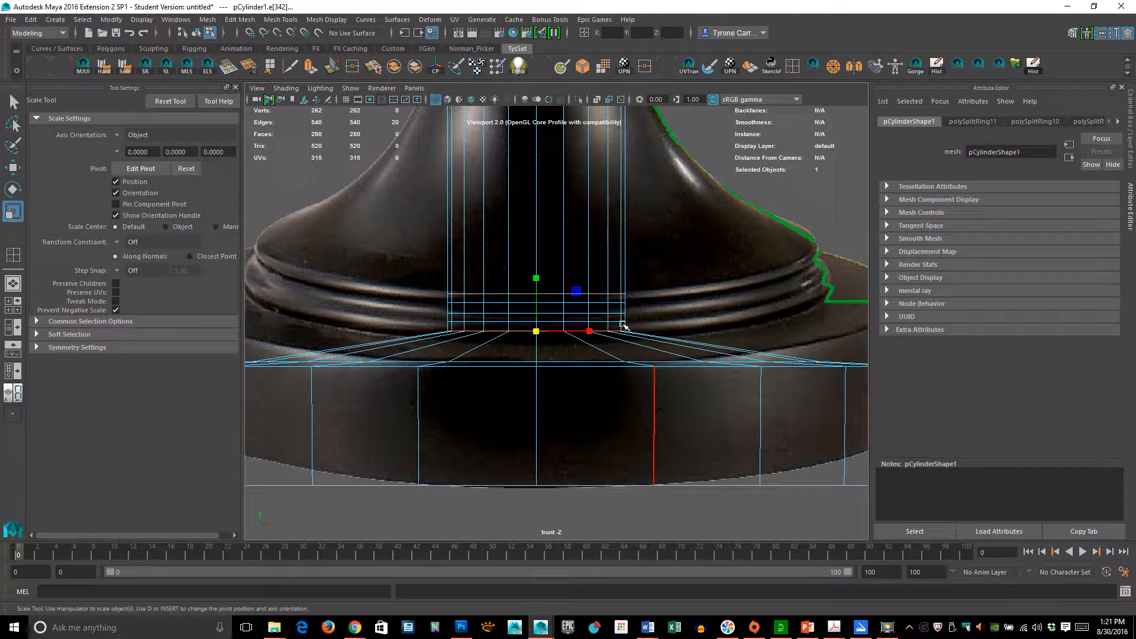
double_click(603, 290)
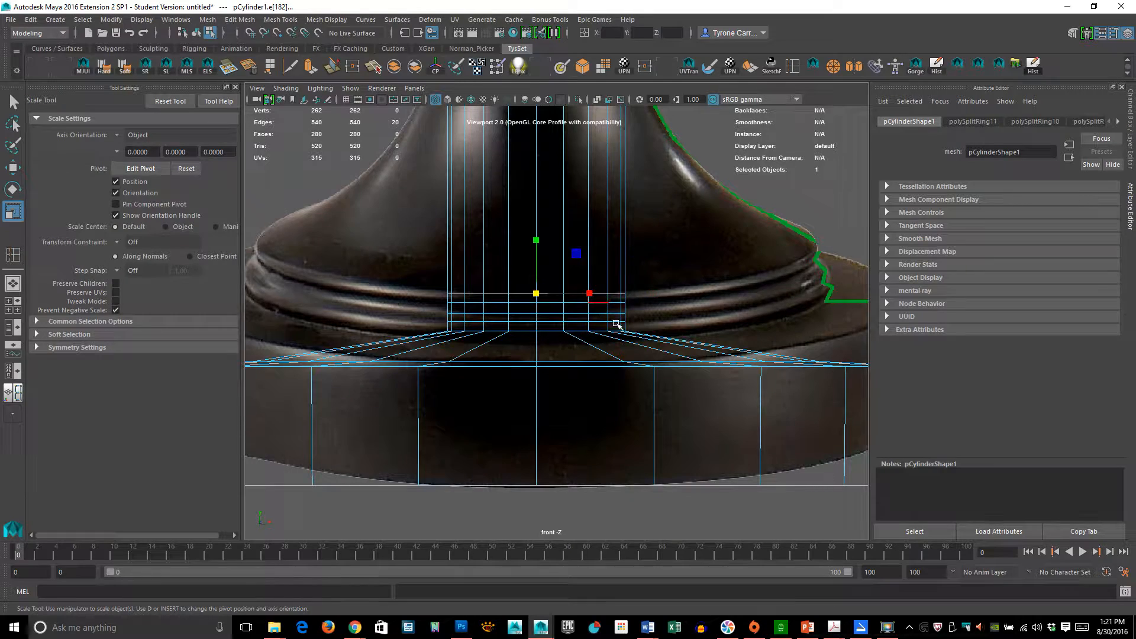
middle_click_drag(491, 376, 772, 374)
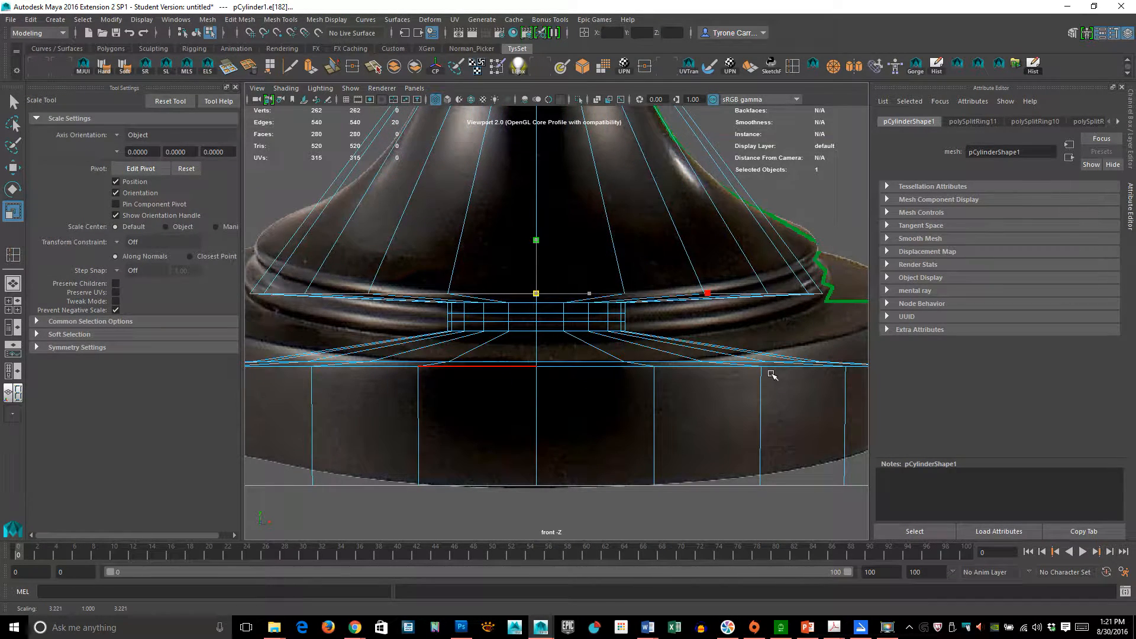
double_click(570, 315)
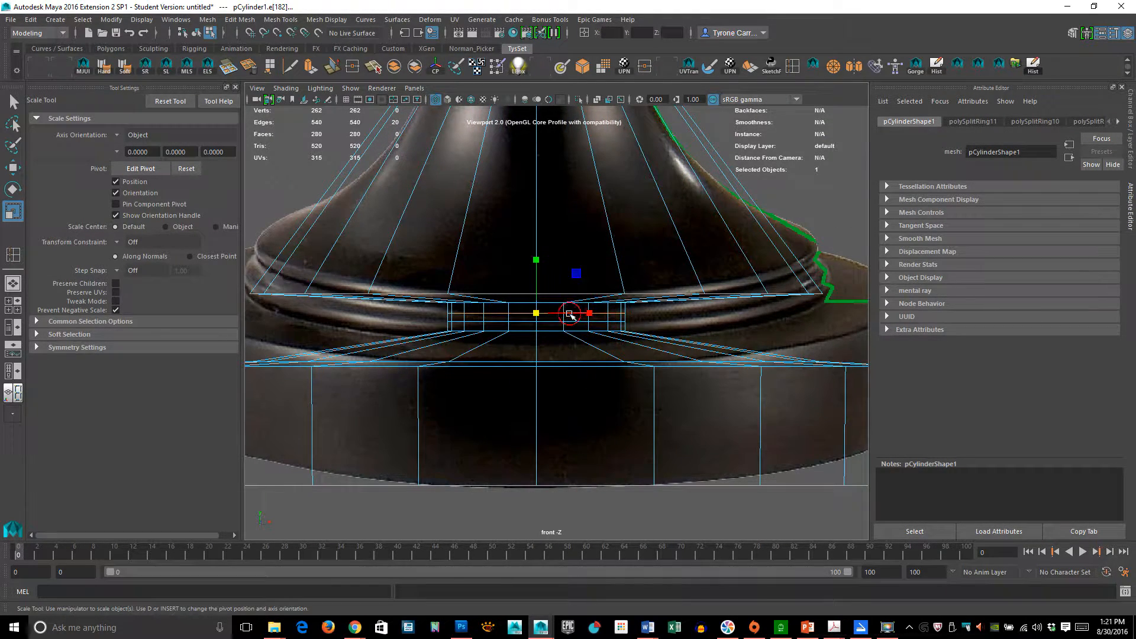
middle_click_drag(532, 375, 787, 375)
key("z")
key("z")
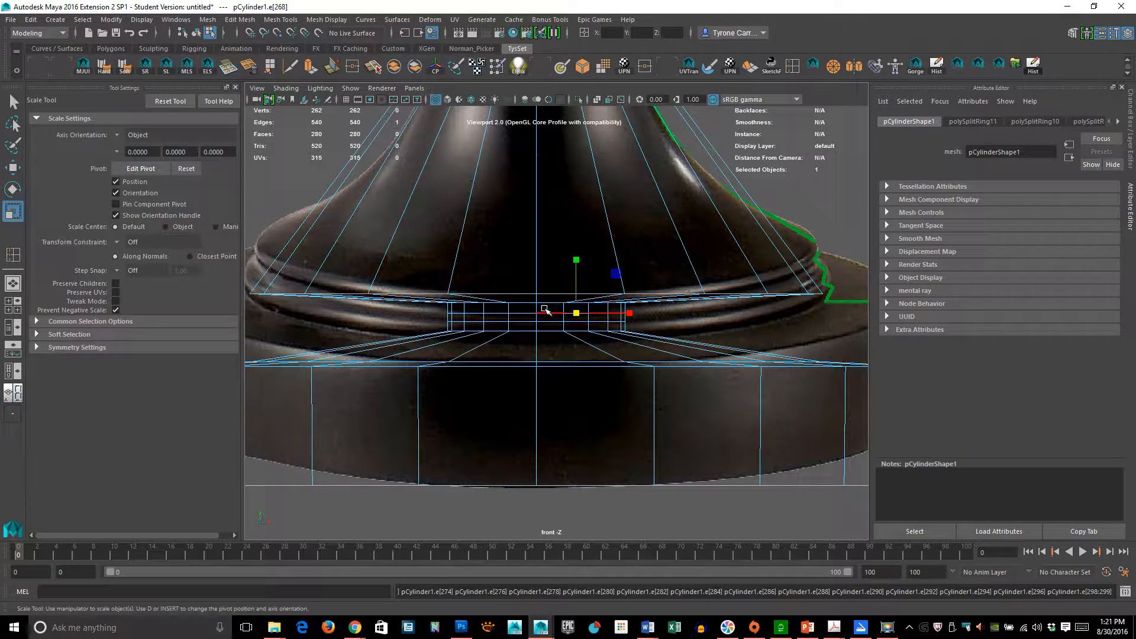
- Scale three more molding edge loops outward one by one to follow the base's ring molding profile
double_click(548, 303)
middle_click_drag(562, 375, 757, 366)
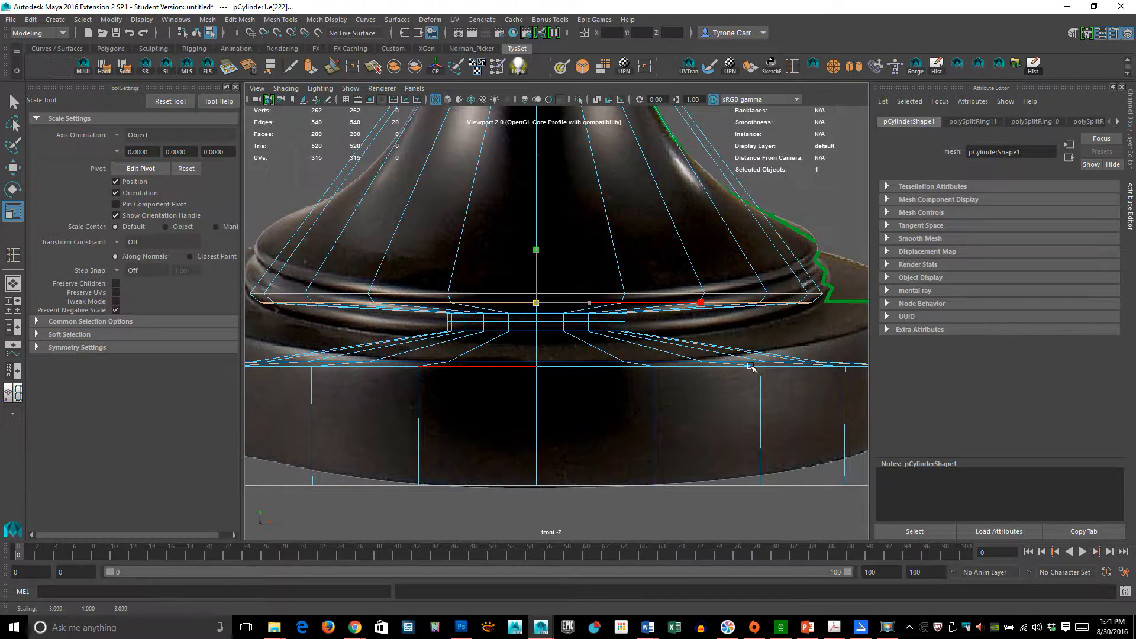
double_click(545, 313)
middle_click_drag(500, 414, 764, 388)
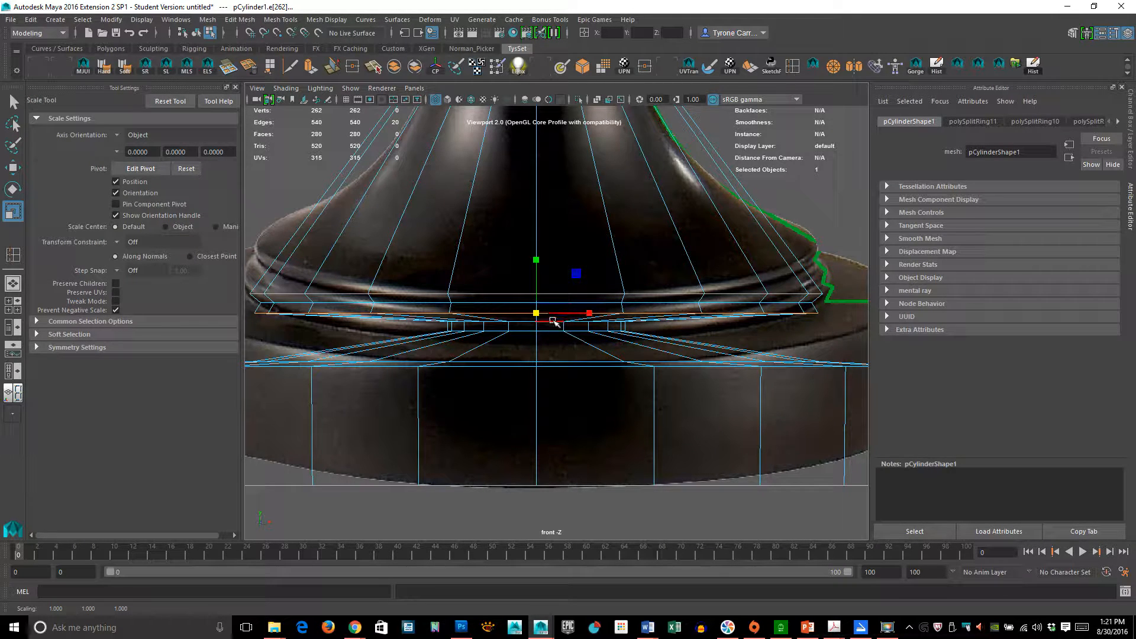
double_click(540, 325)
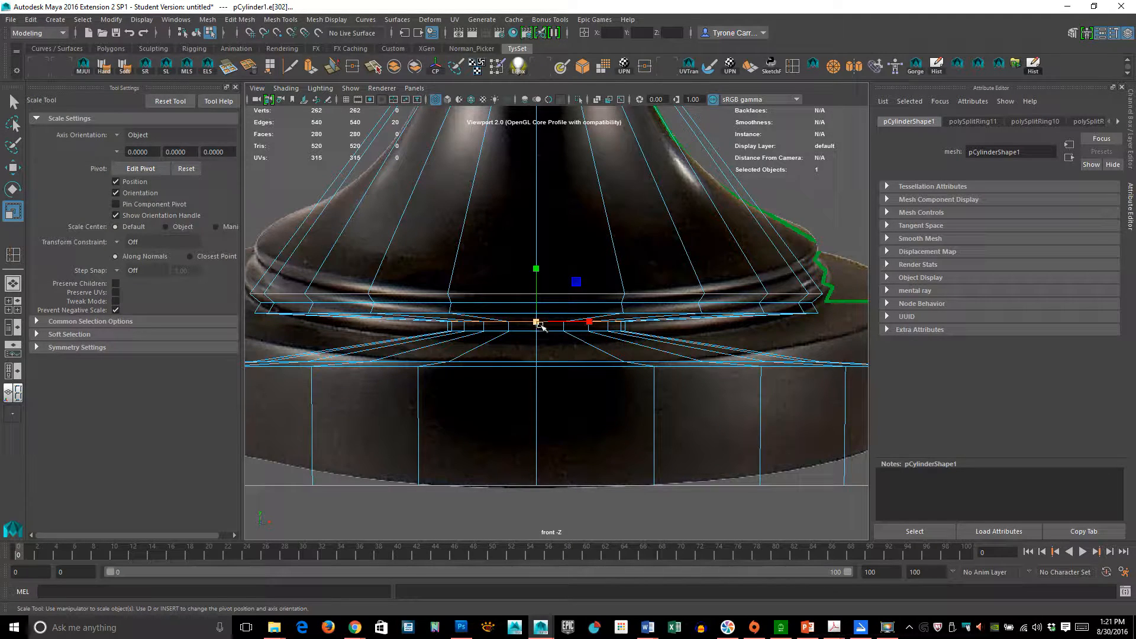
middle_click_drag(537, 322, 791, 324)
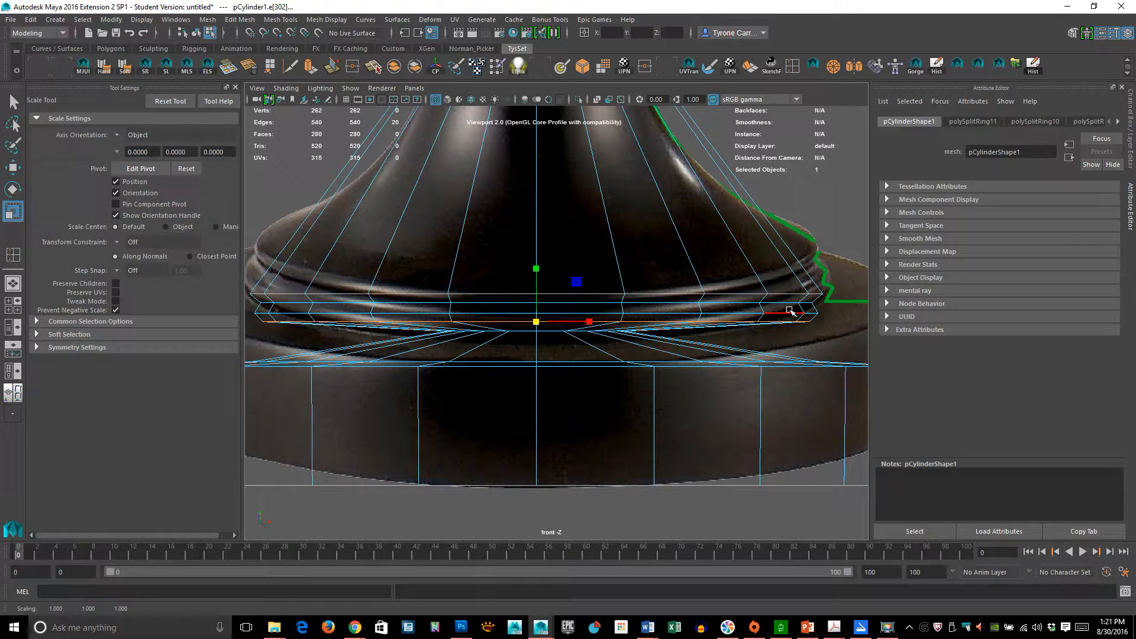
- Scale the lowest molding edge loop outward to meet the outline of the base's top
double_click(543, 317)
middle_click_drag(537, 310, 545, 308)
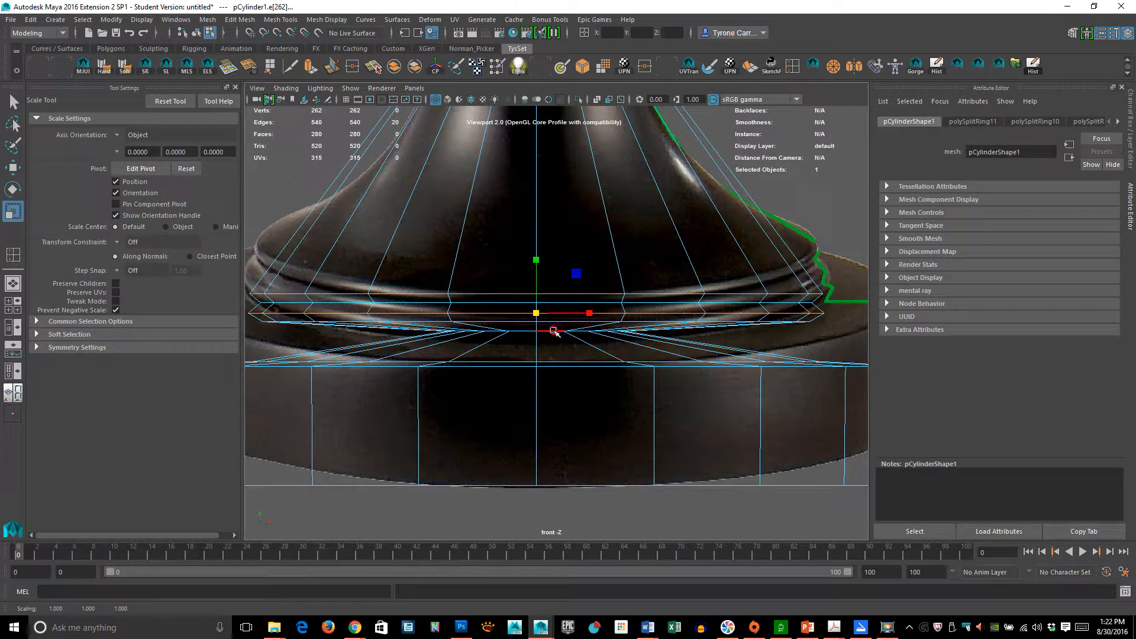
double_click(554, 331)
middle_click_drag(537, 330, 807, 339)
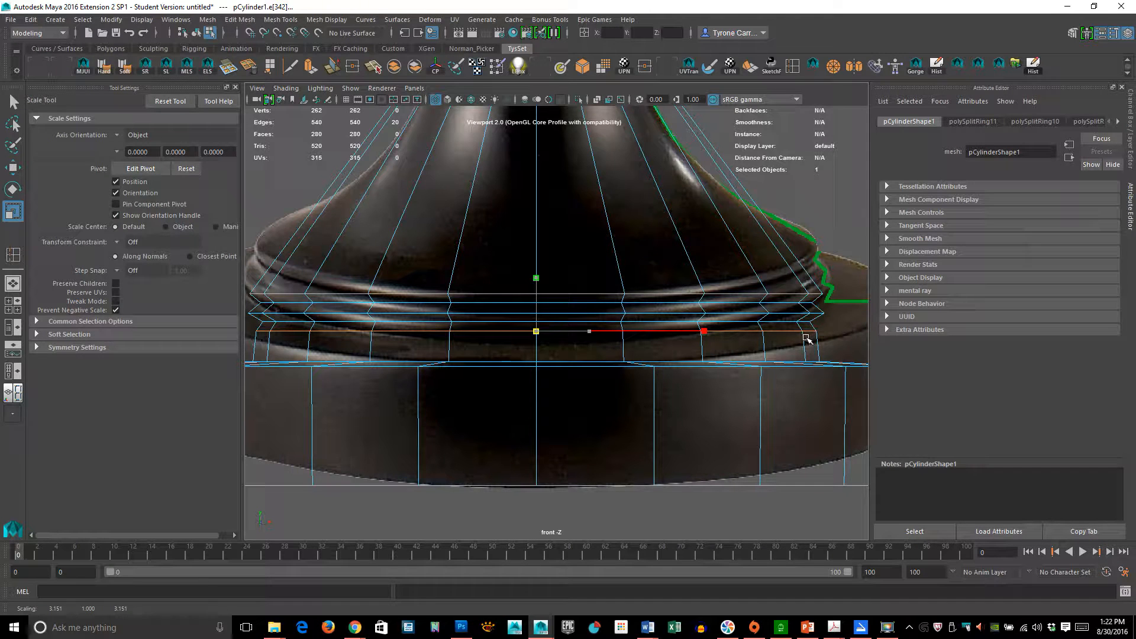
middle_click_drag(805, 338, 800, 339)
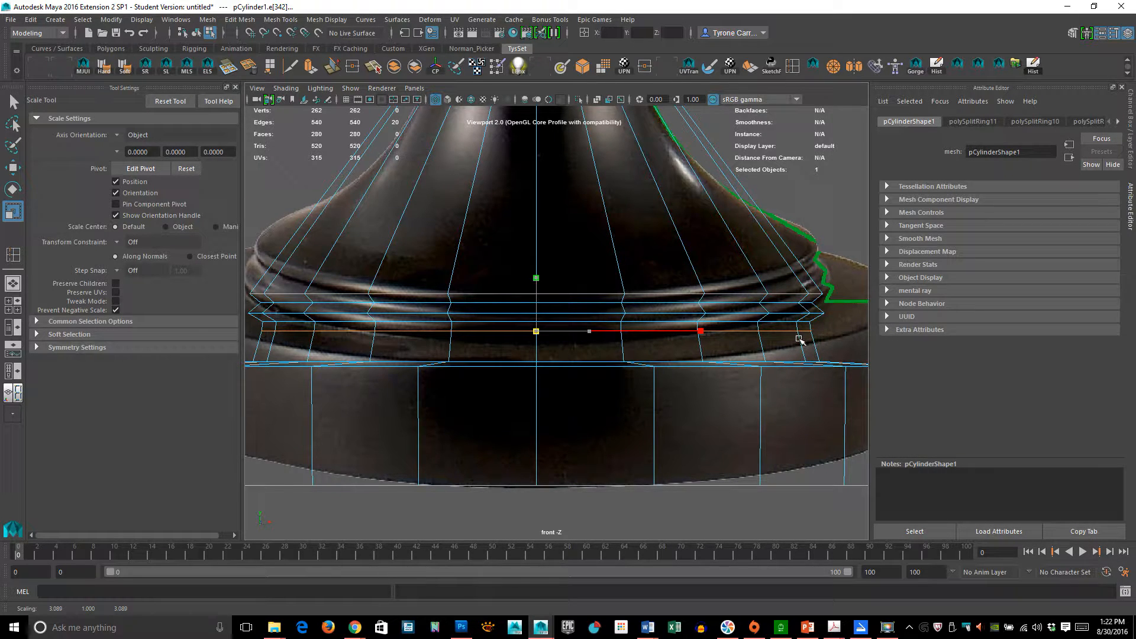
- Widen the lowest molding edge loop slightly further so it reaches the reference outline at the base's top
middle_click_drag(799, 338, 818, 340)
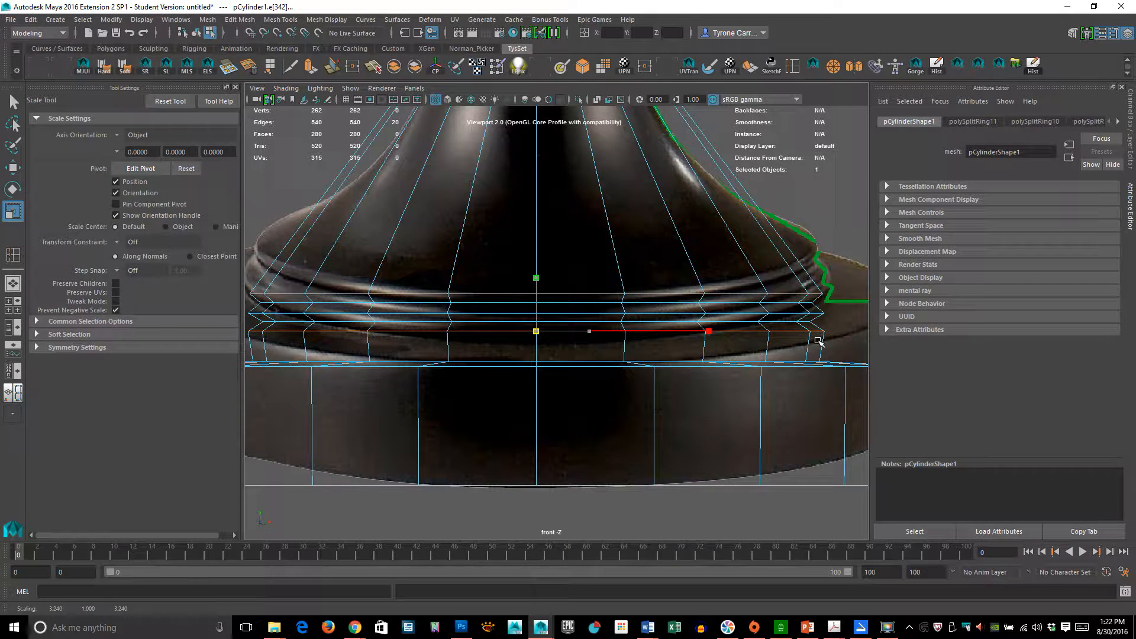
middle_click_drag(820, 341, 819, 342)
right_click_drag(819, 342, 718, 349, "alt")
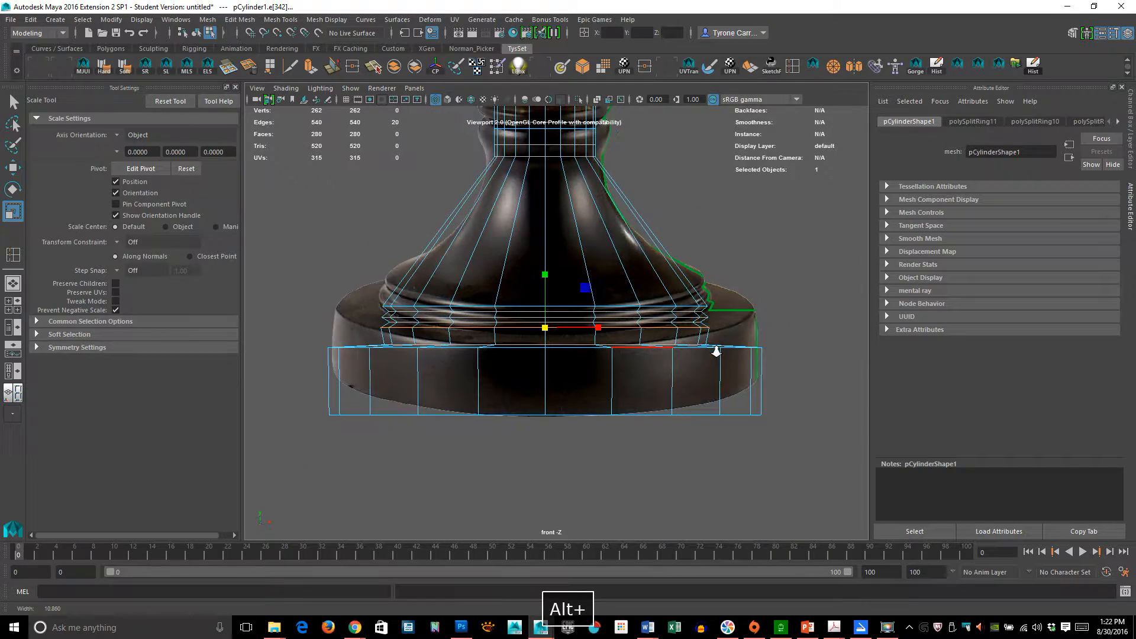
middle_click_drag(632, 208, 649, 342, "alt")
right_click_drag(649, 342, 687, 364, "alt")
middle_click_drag(649, 372, 645, 362, "alt")
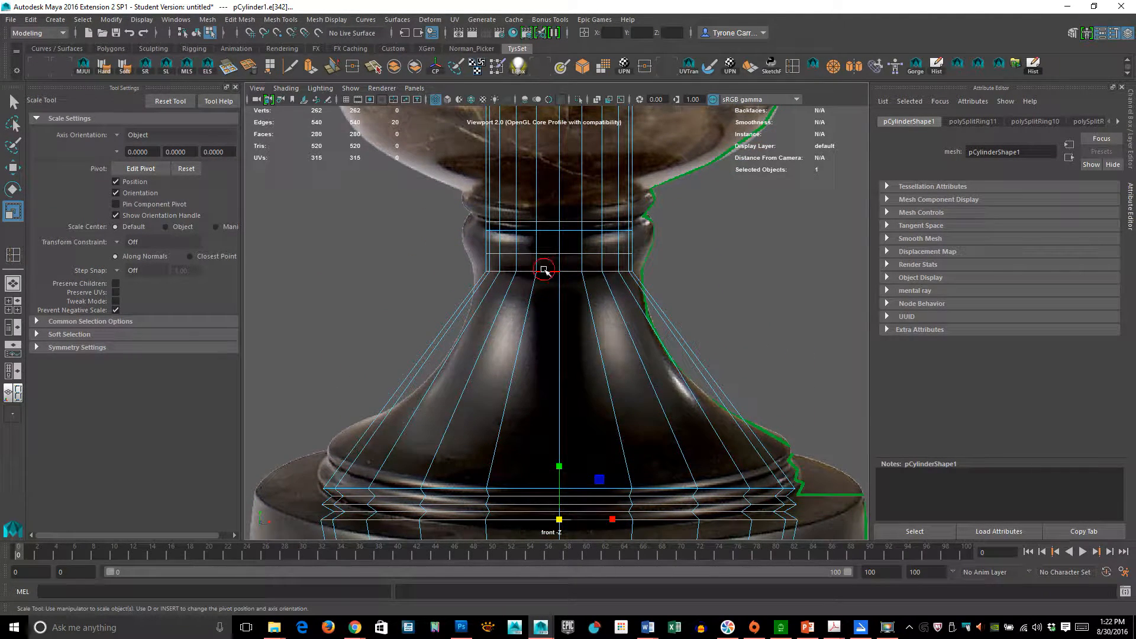
left_click(547, 271)
left_click_drag(567, 268, 587, 268)
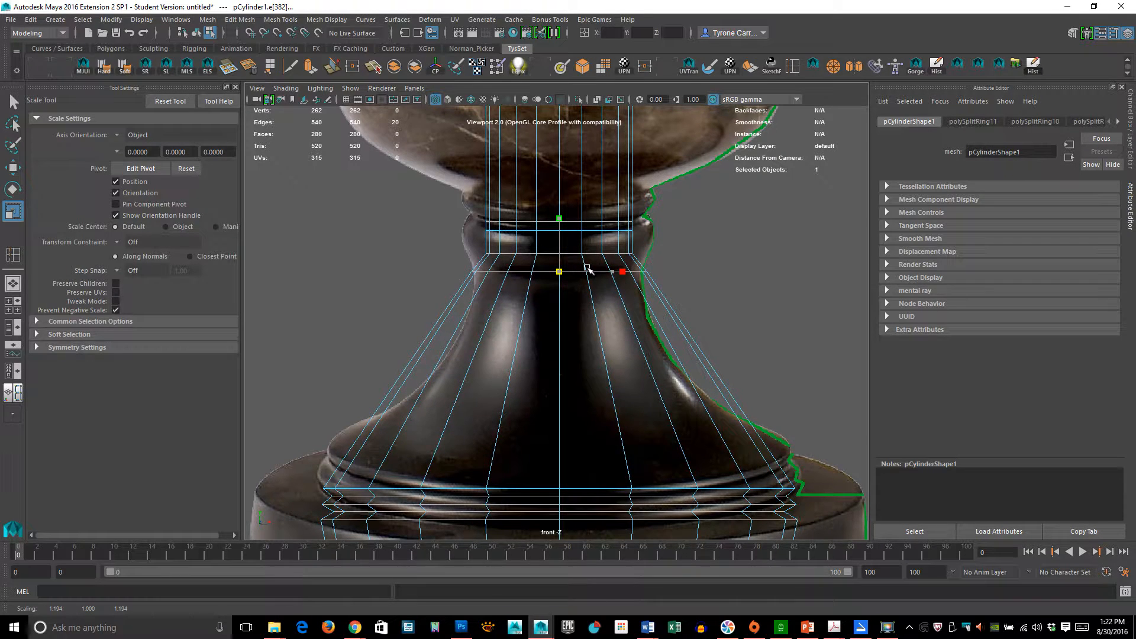
key("ctrl+z")
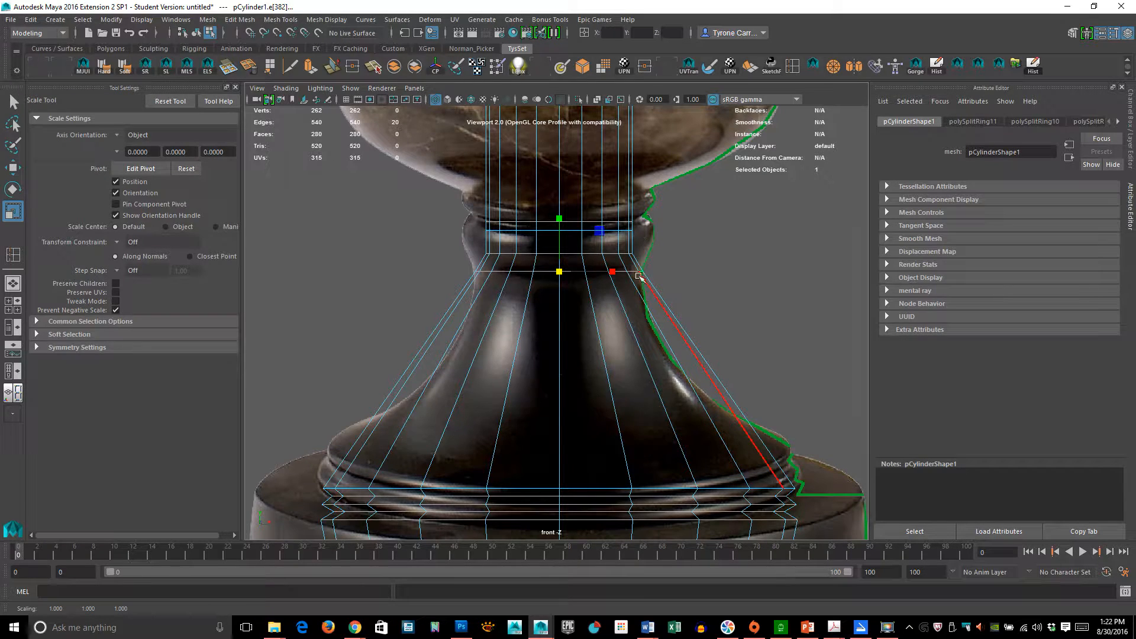
- Insert an edge loop high on the flared cone and scale it inward to follow the reference outline
middle_click_drag(575, 414, 545, 317, "alt")
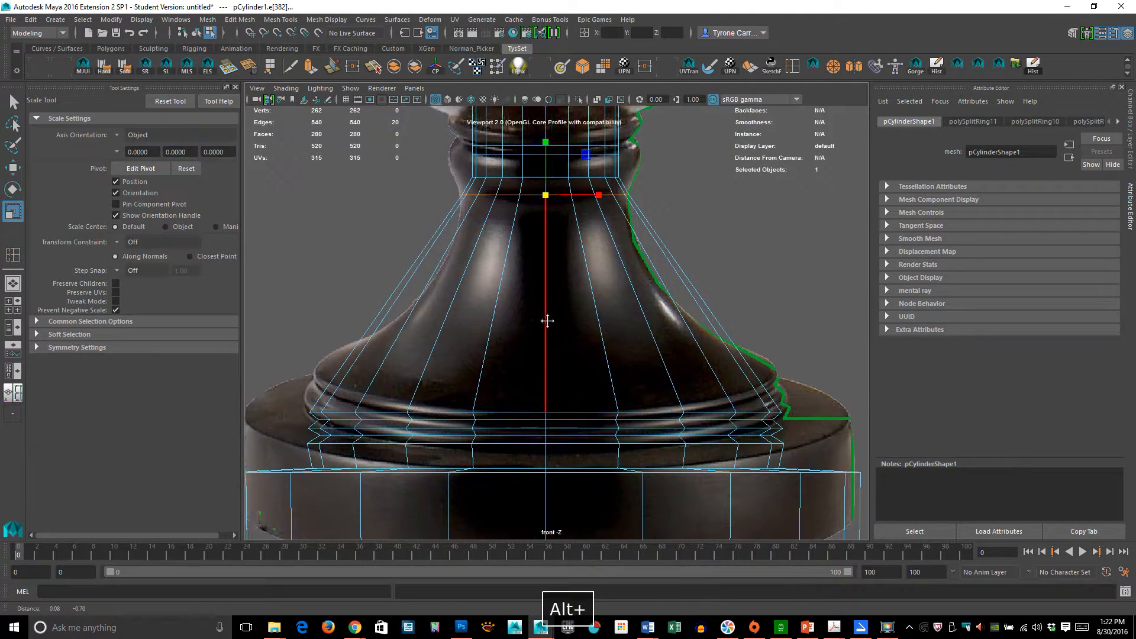
mouse_move(618, 369)
middle_mouse_down("alt")
mouse_move(629, 357)
mouse_move(621, 374)
middle_mouse_up("alt")
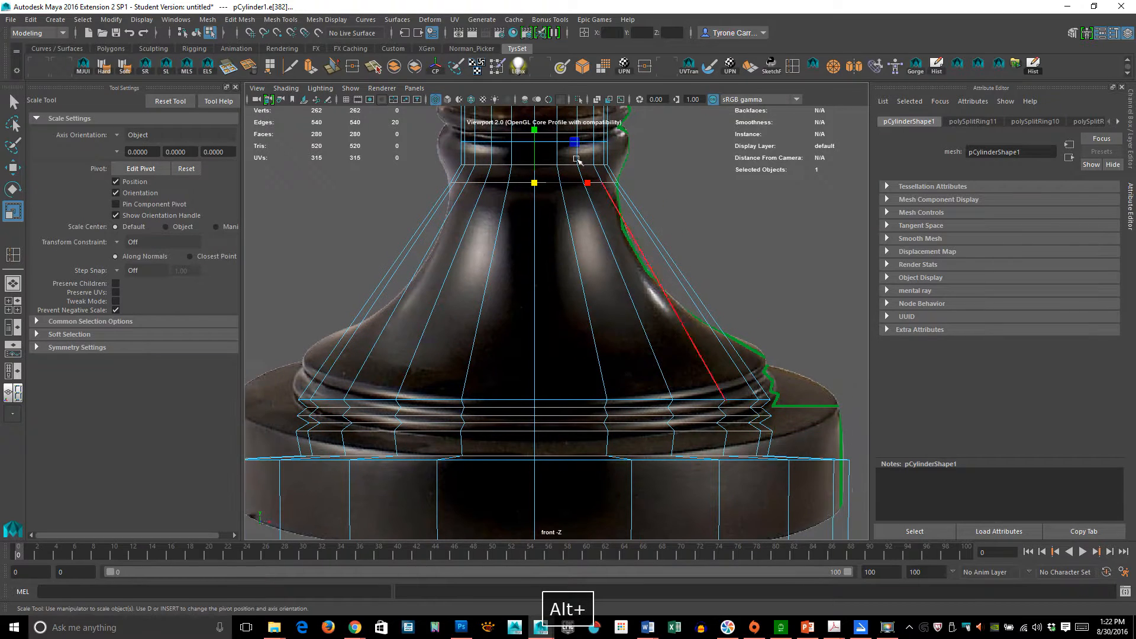
left_click(793, 65)
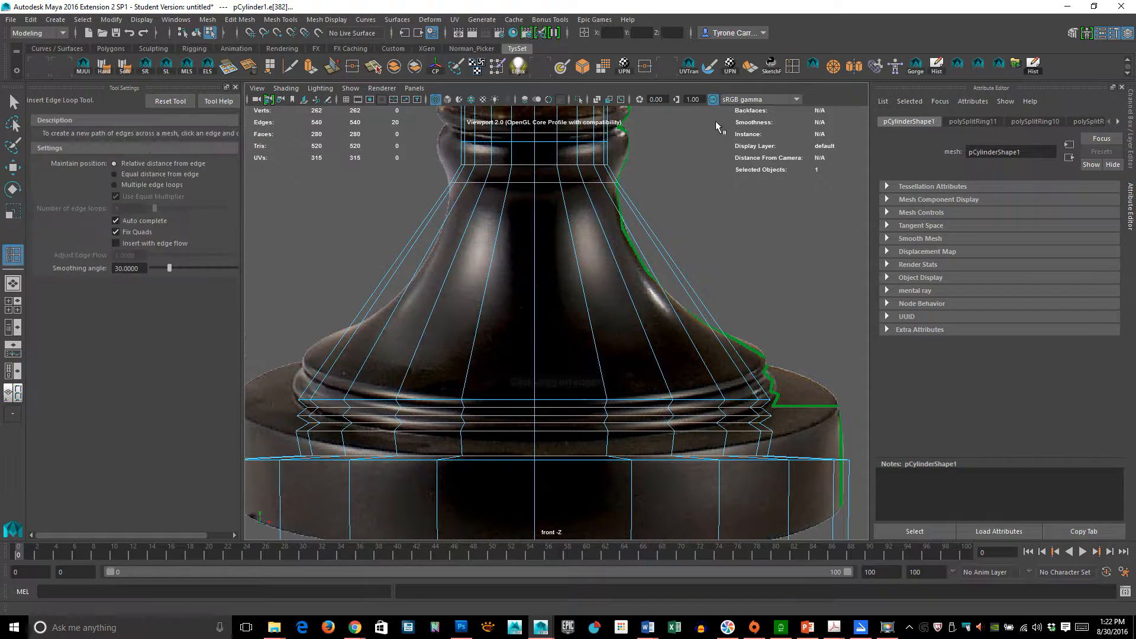
left_click(608, 208)
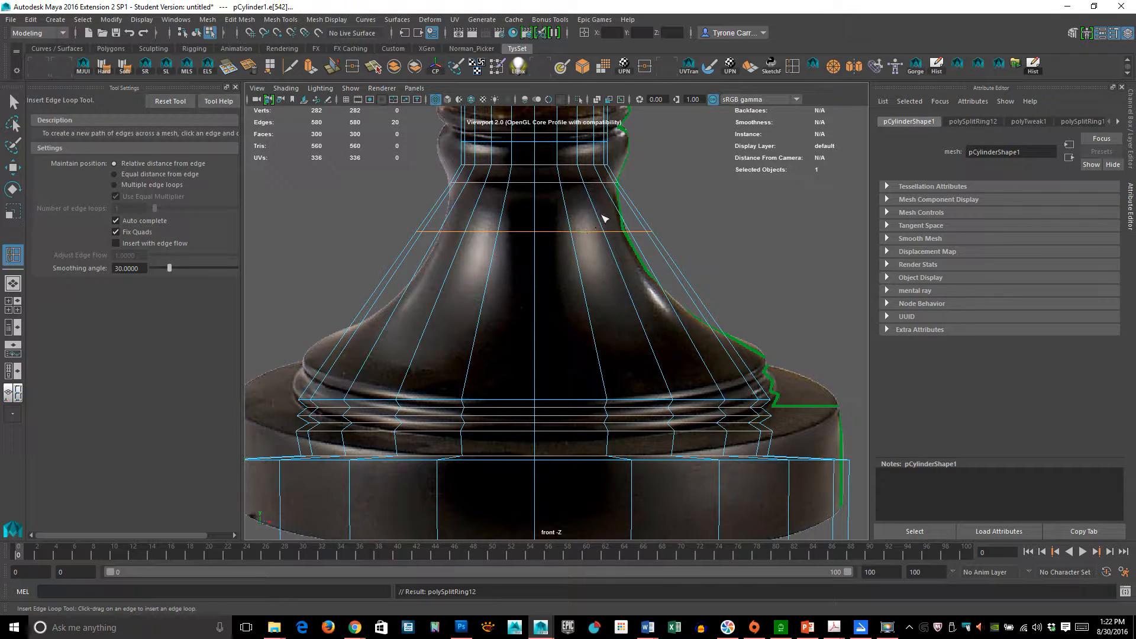
key("r")
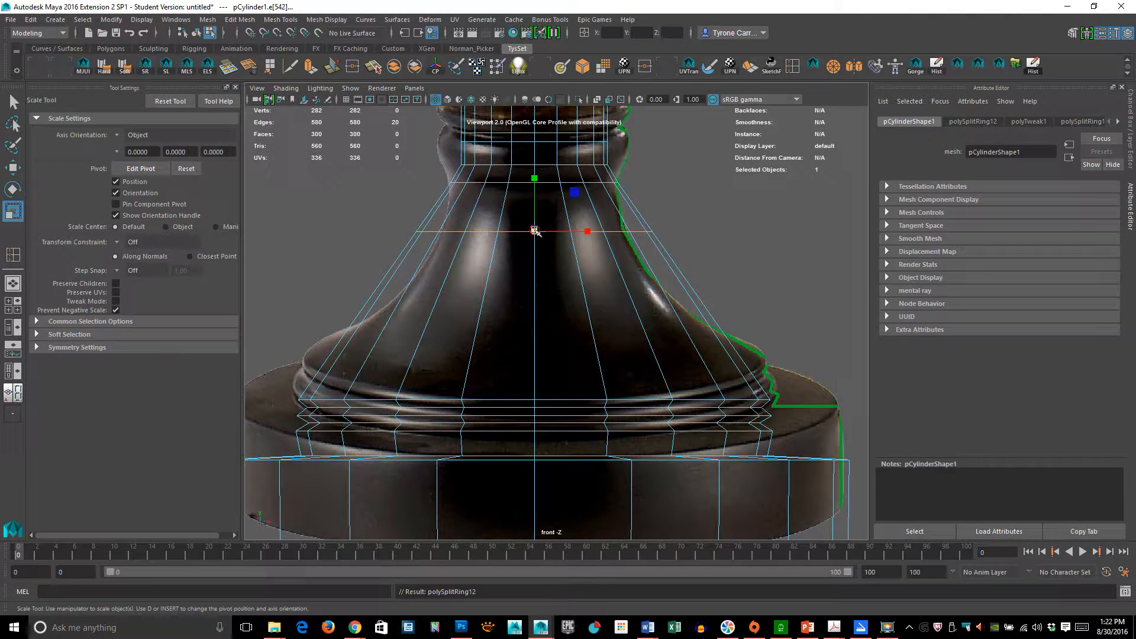
left_click_drag(534, 231, 497, 237)
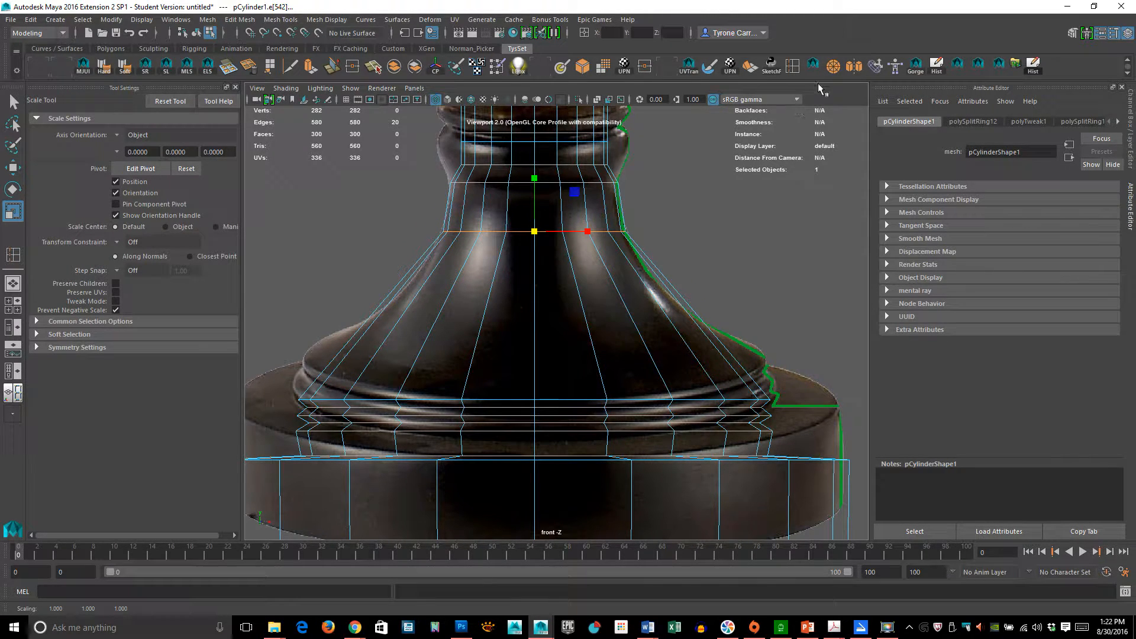
- Insert another edge loop lower on the cone and scale it slightly inward to match the curve
left_click(812, 67)
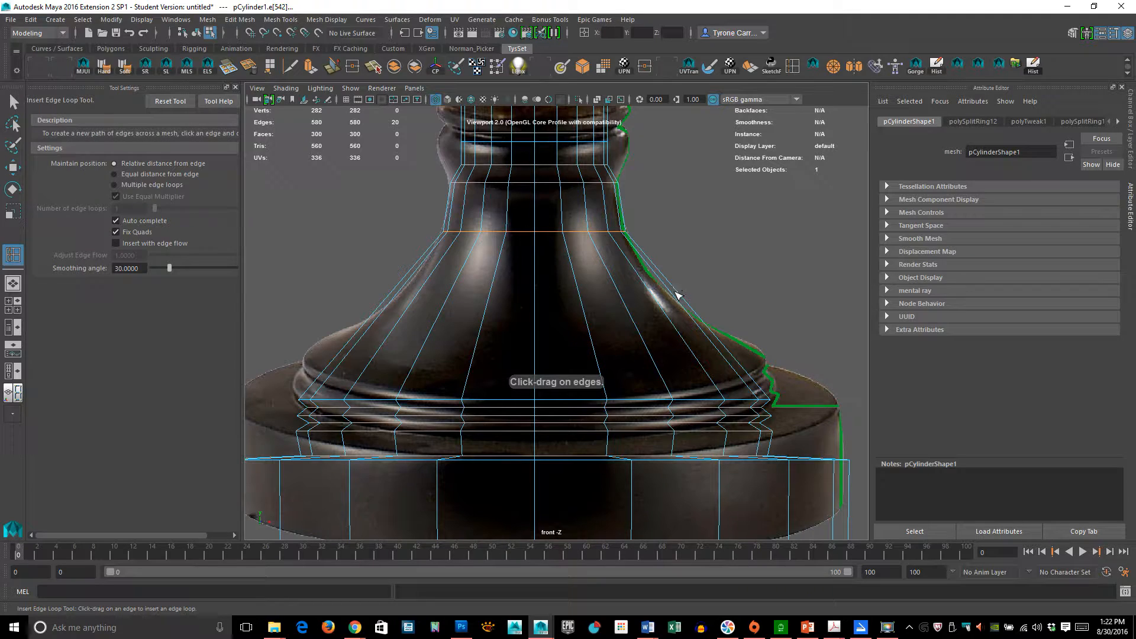
left_click_drag(677, 295, 661, 268)
key("r")
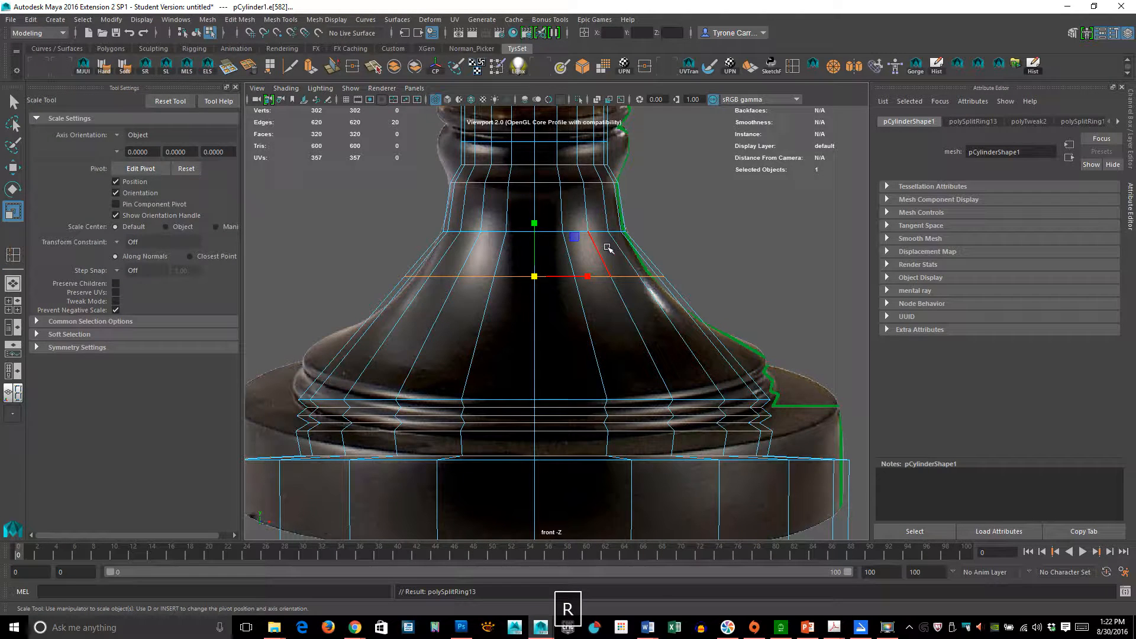
middle_click_drag(611, 246, 592, 249)
- Insert an edge loop at the middle of the cone and scale it outward to the reference outline
key("y")
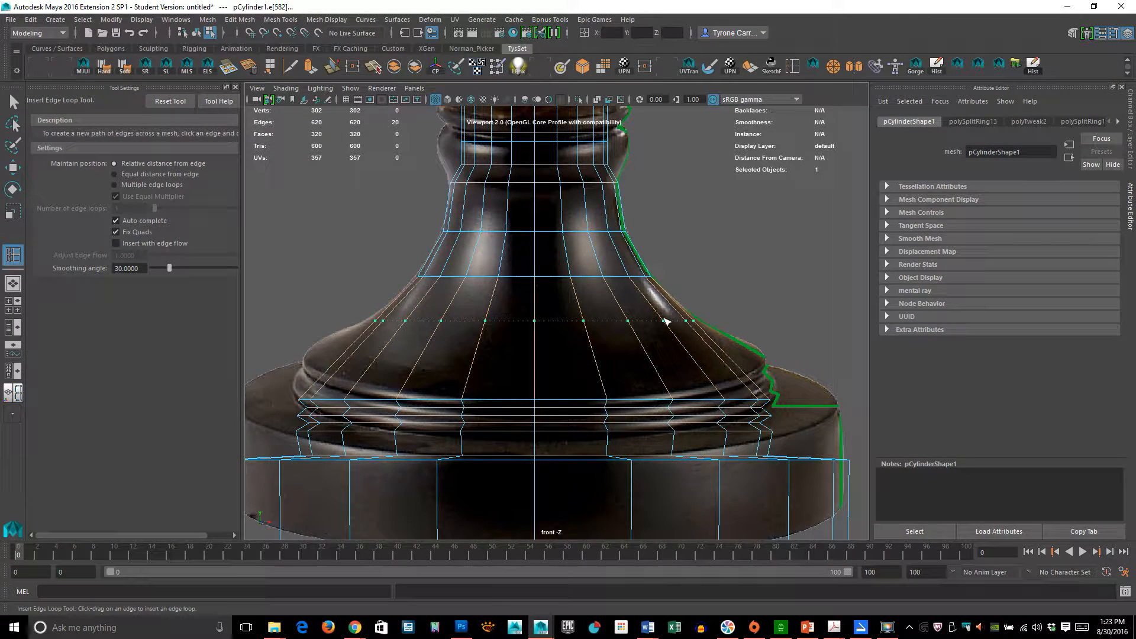
left_click(666, 321)
key("r")
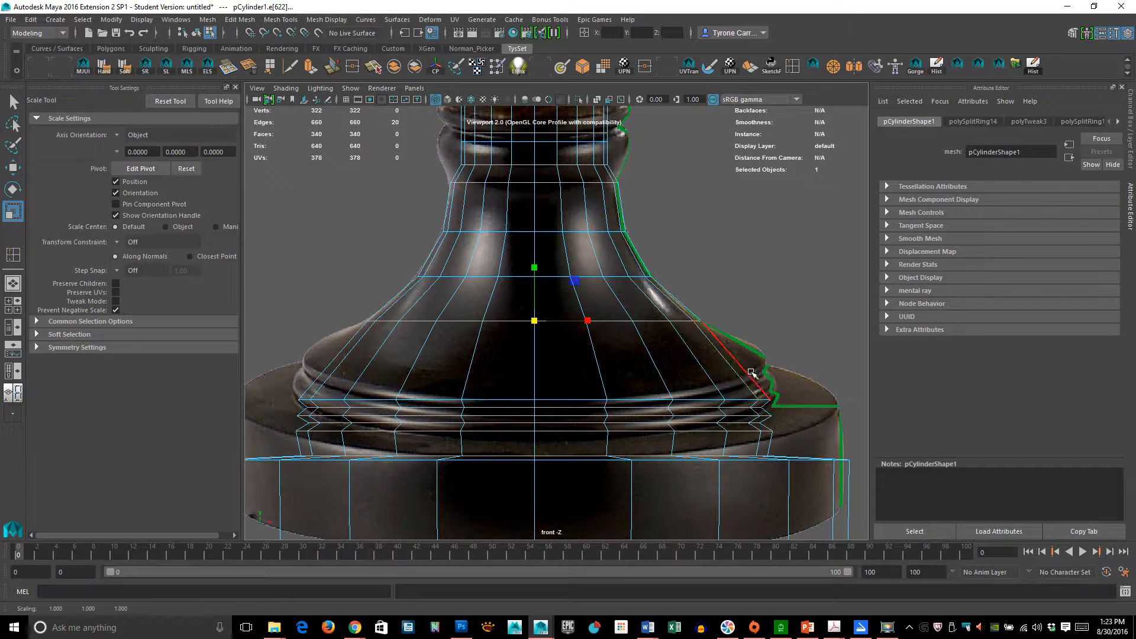
right_click_drag(750, 371, 769, 352, "alt")
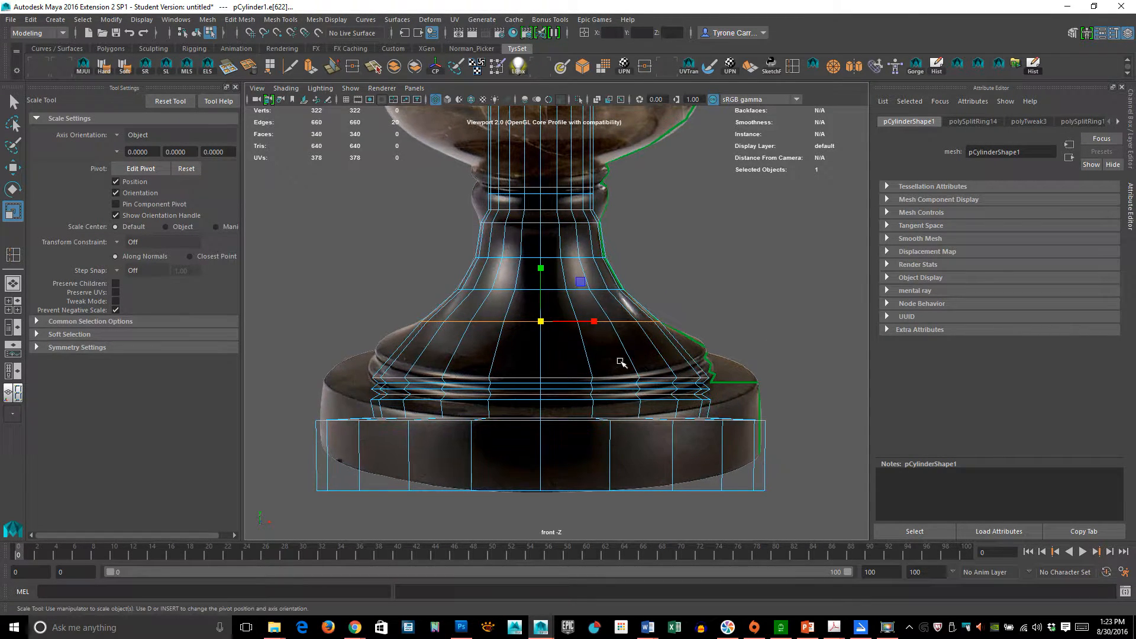
- Inspect the stand's shape in the perspective view in shaded and wireframe modes, then return to the front view
middle_click_drag(588, 284, 620, 467, "alt")
right_click_drag(712, 377, 587, 362, "alt")
middle_click_drag(627, 445, 616, 355, "alt")
scroll(615, 356, "up", 5)
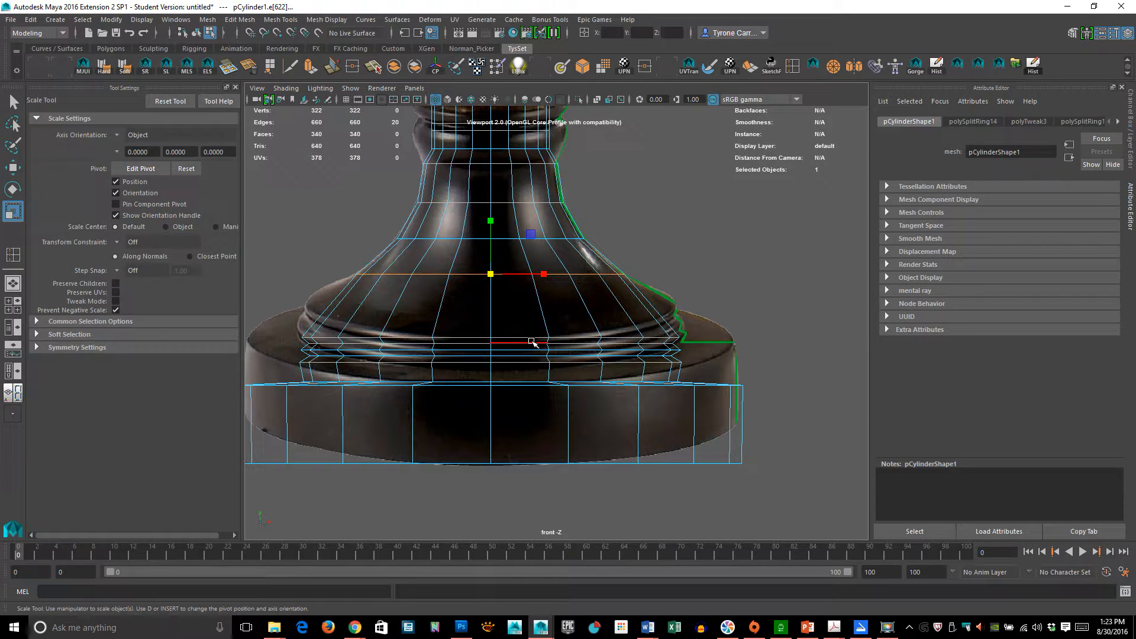
key("space")
left_click_drag(532, 341, 538, 307)
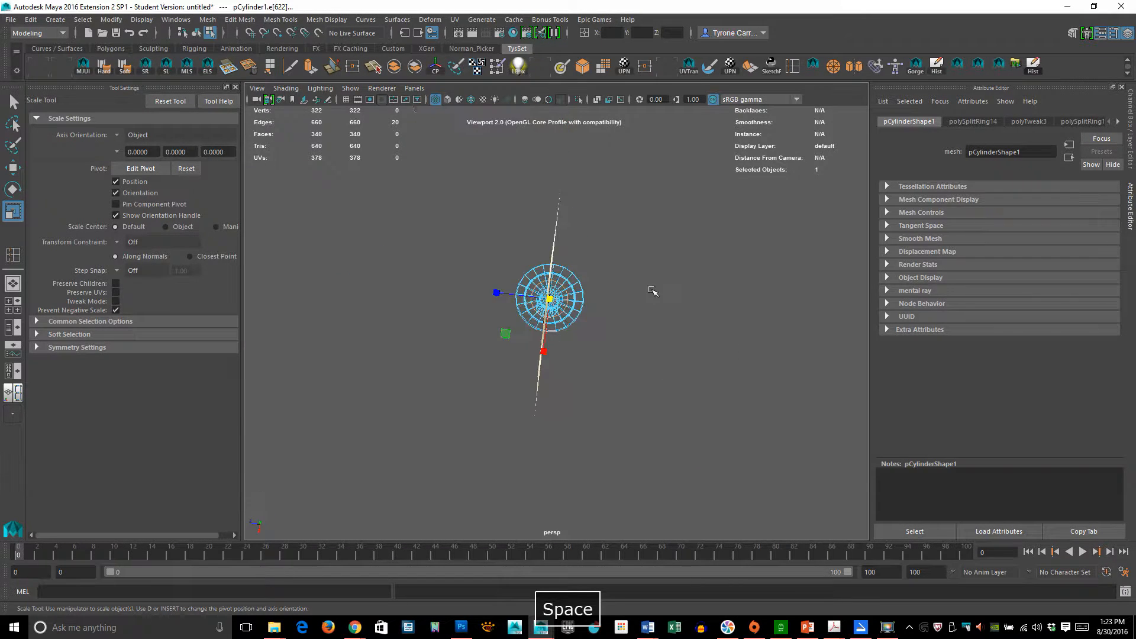
left_click_drag(645, 294, 679, 253, "alt")
key("5")
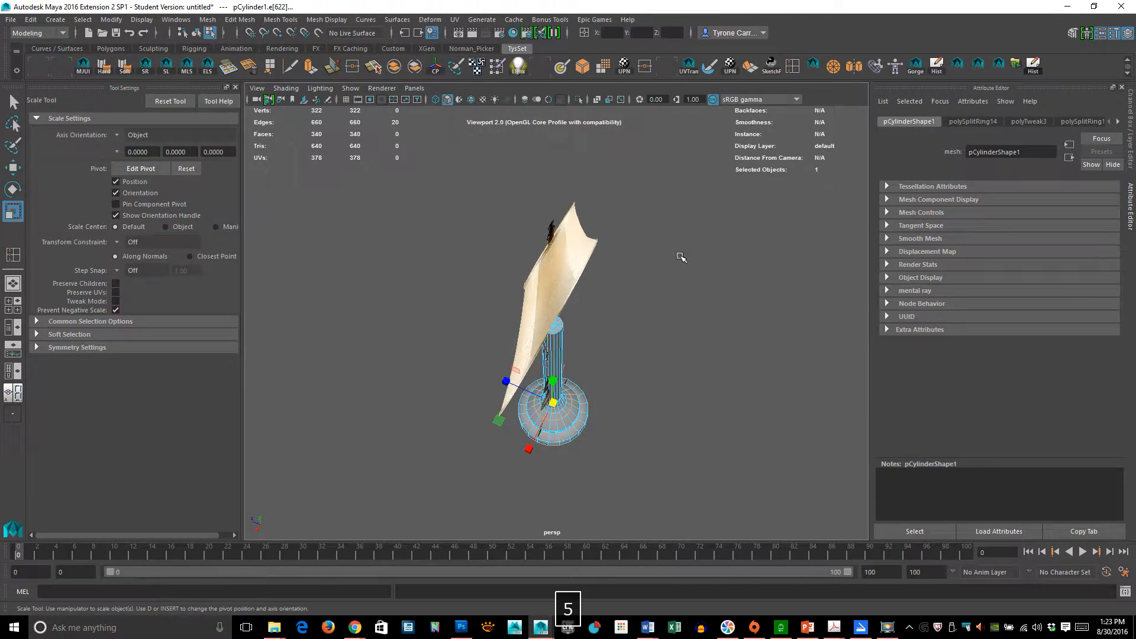
key("f")
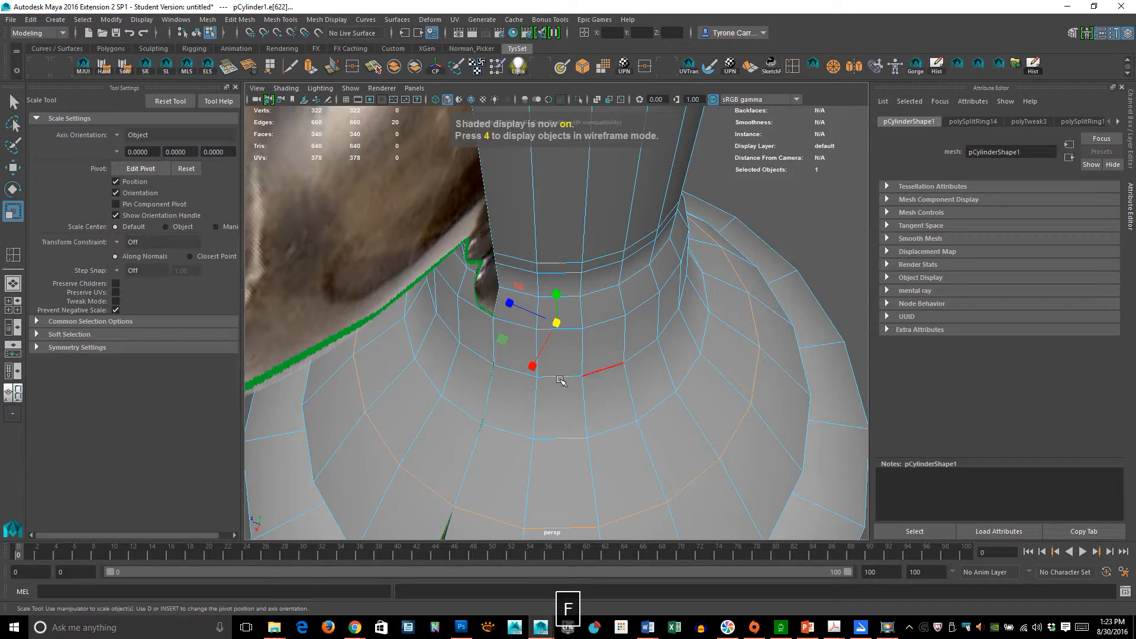
left_click_drag(563, 380, 592, 379, "alt")
key("space")
key("4")
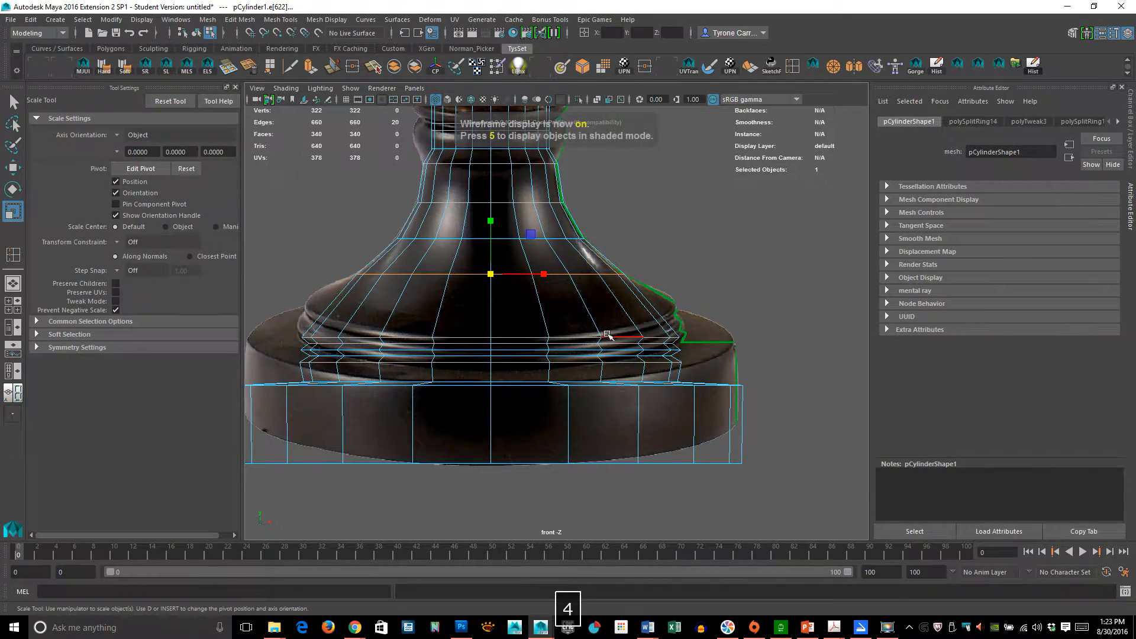
scroll(596, 357, "down", 3, "alt")
middle_click_drag(546, 396, 556, 366, "alt")
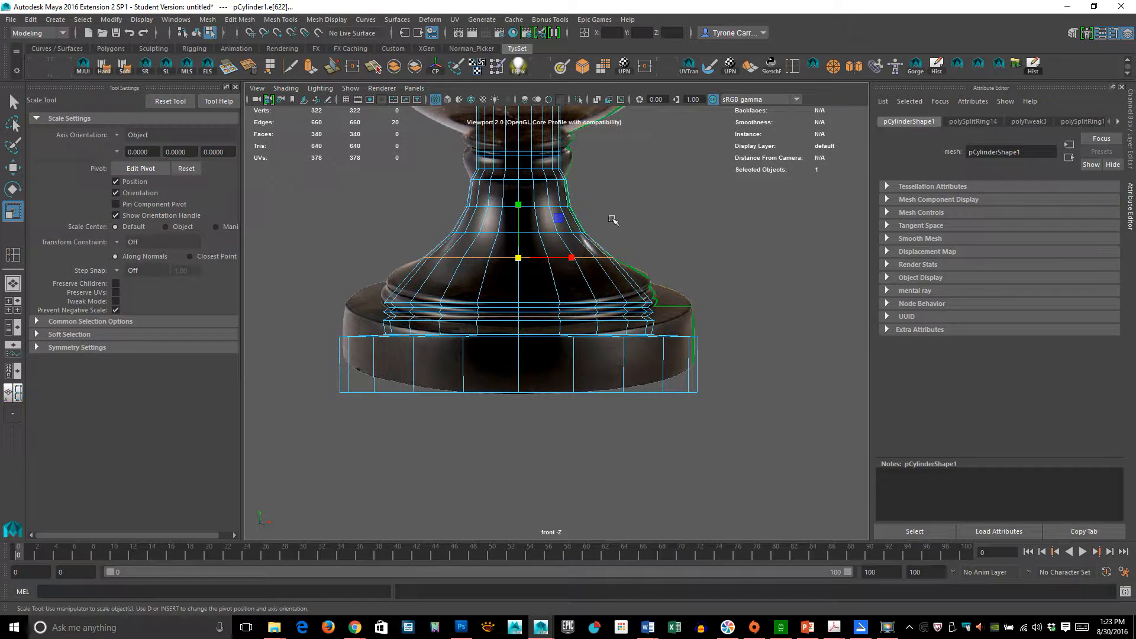
- Move the ring molding vertices down slightly, then move a vertex row on the cone down a little
right_click_drag(603, 325, 740, 325, "alt")
middle_click_drag(590, 319, 625, 396, "alt")
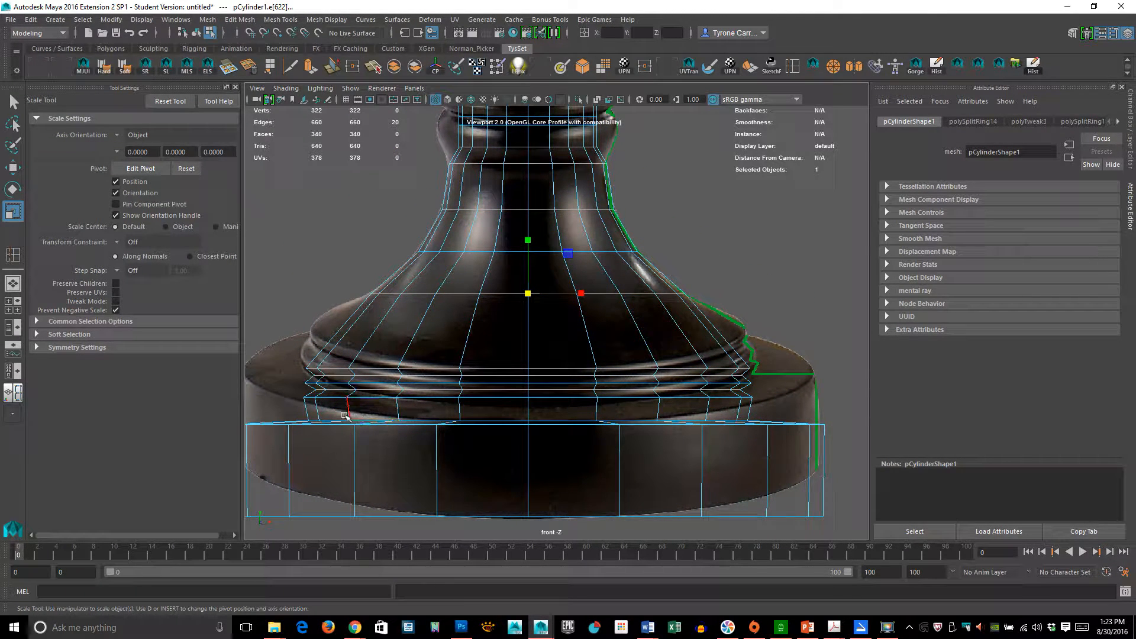
right_click_drag(336, 368, 245, 306)
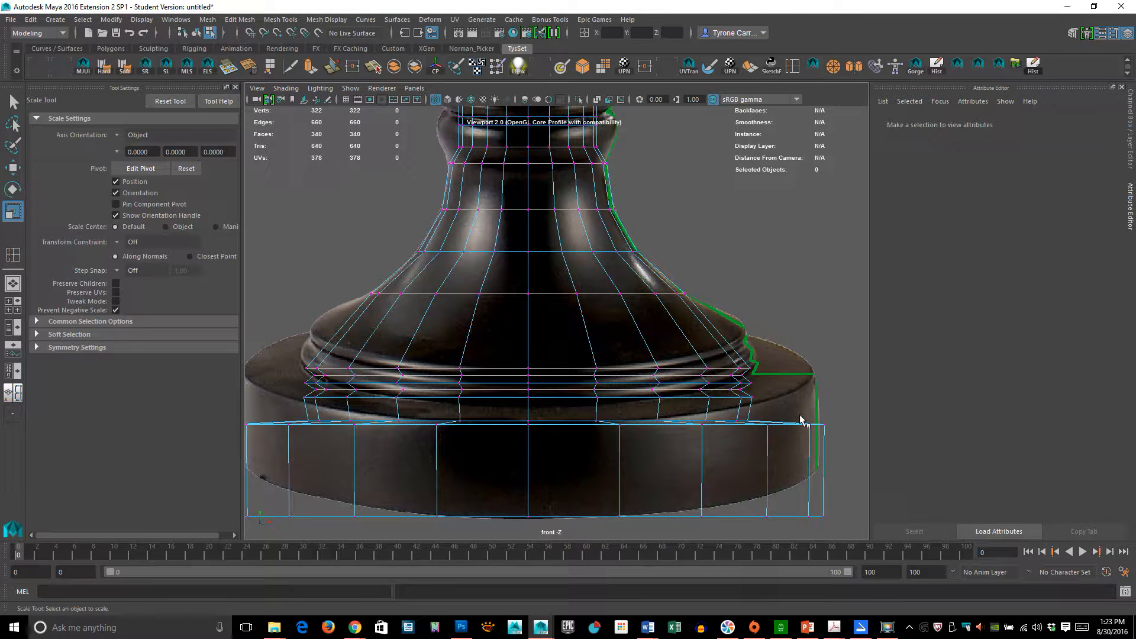
left_click_drag(372, 377, 827, 410)
key("w")
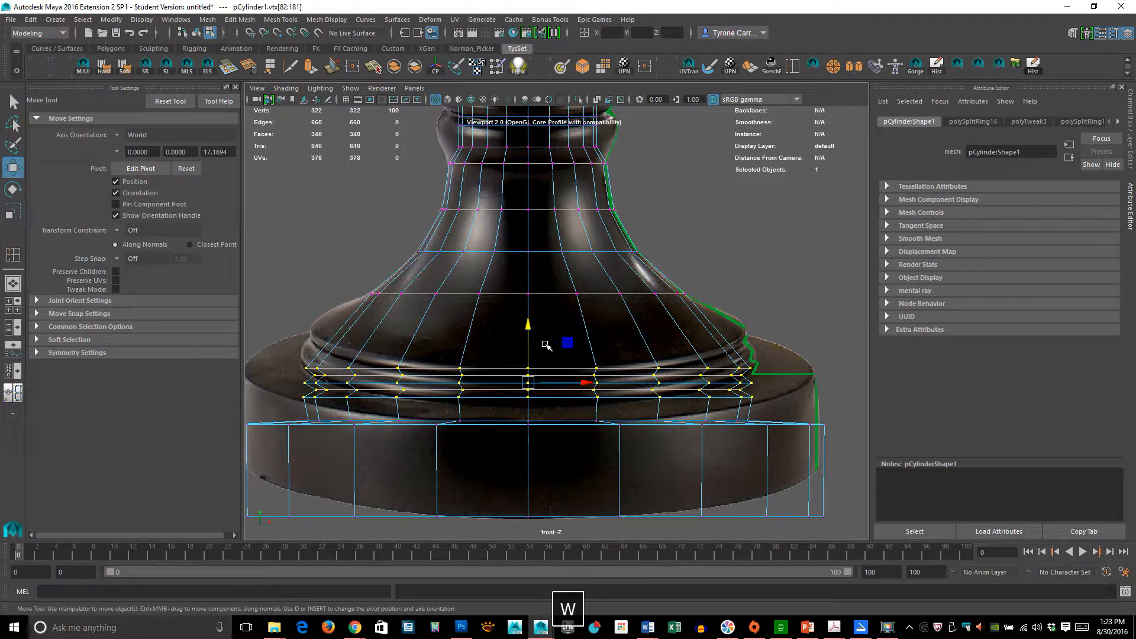
left_click_drag(527, 324, 529, 338)
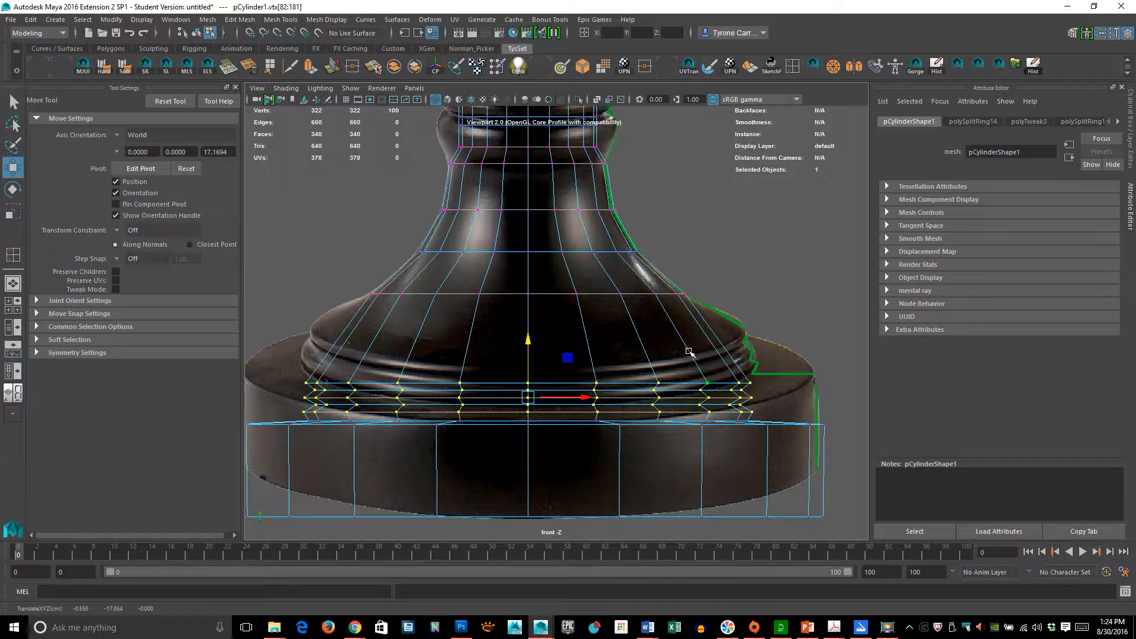
left_click_drag(343, 271, 831, 358)
left_click_drag(527, 237, 527, 259)
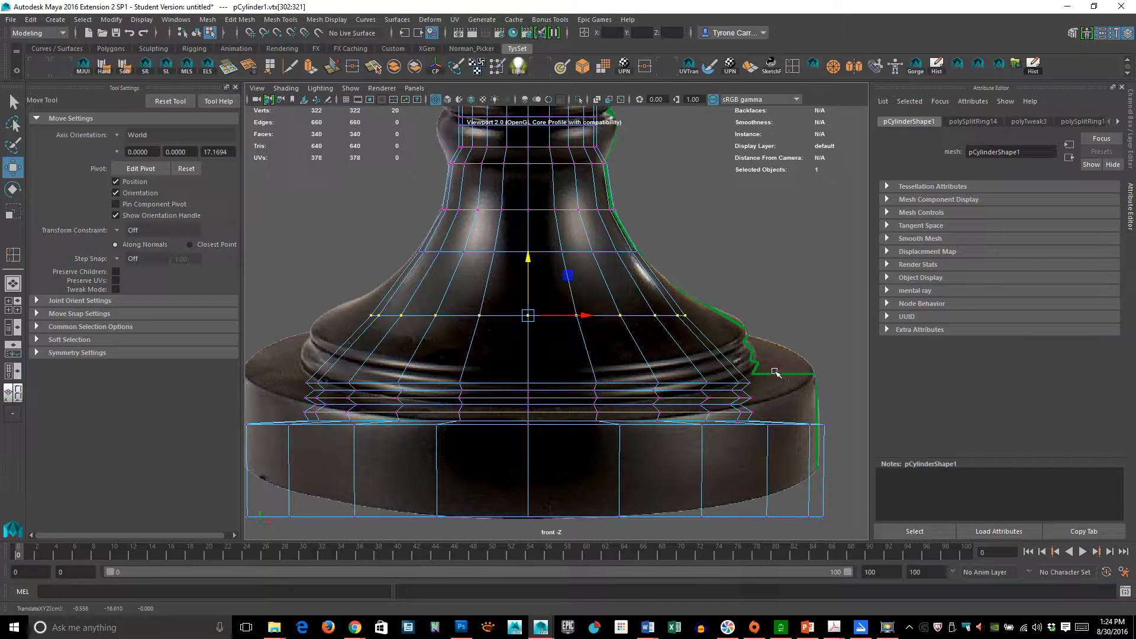
- Select the edge loop at the bottom of the neck and scale it outward
middle_click_drag(690, 268, 697, 434, "alt")
right_click_drag(605, 391, 714, 371, "alt")
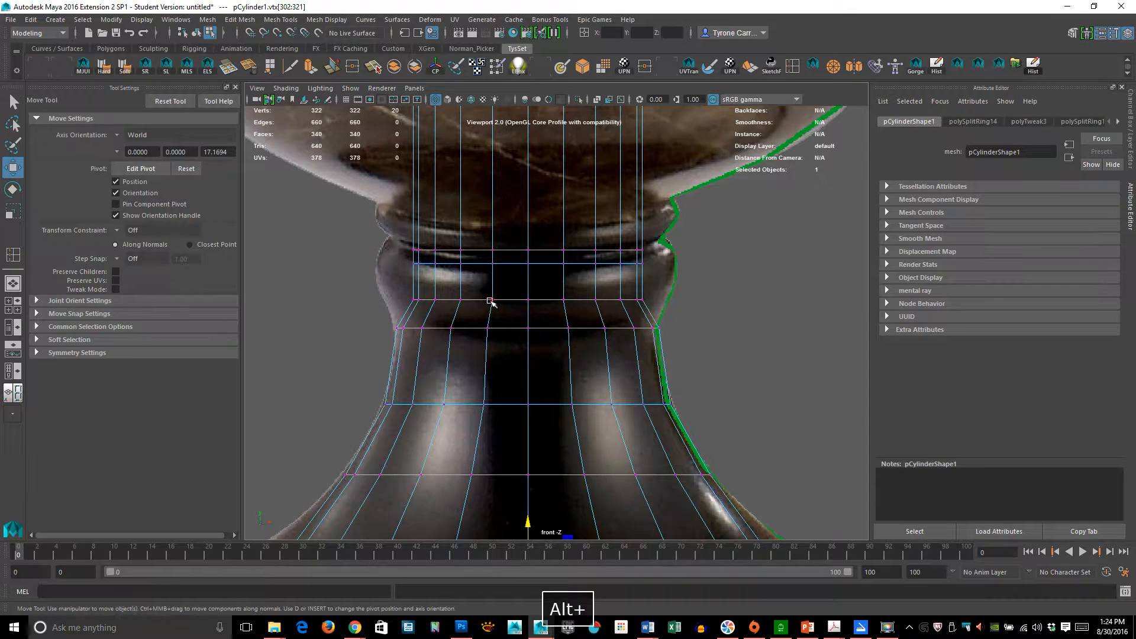
right_click_drag(493, 302, 497, 260)
left_click(535, 309)
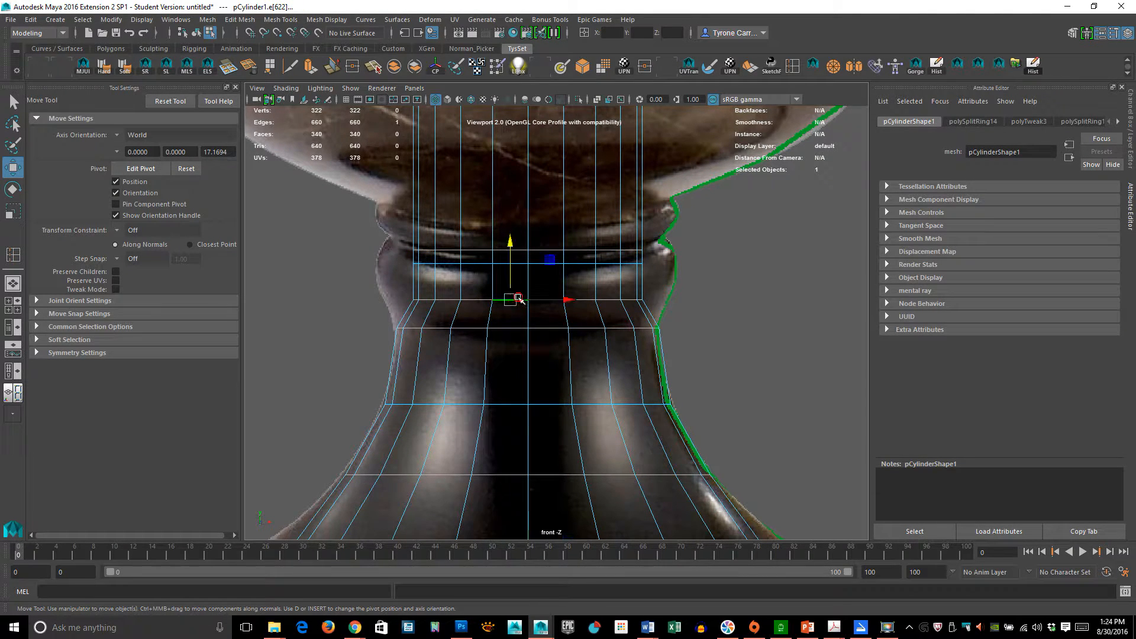
key("r")
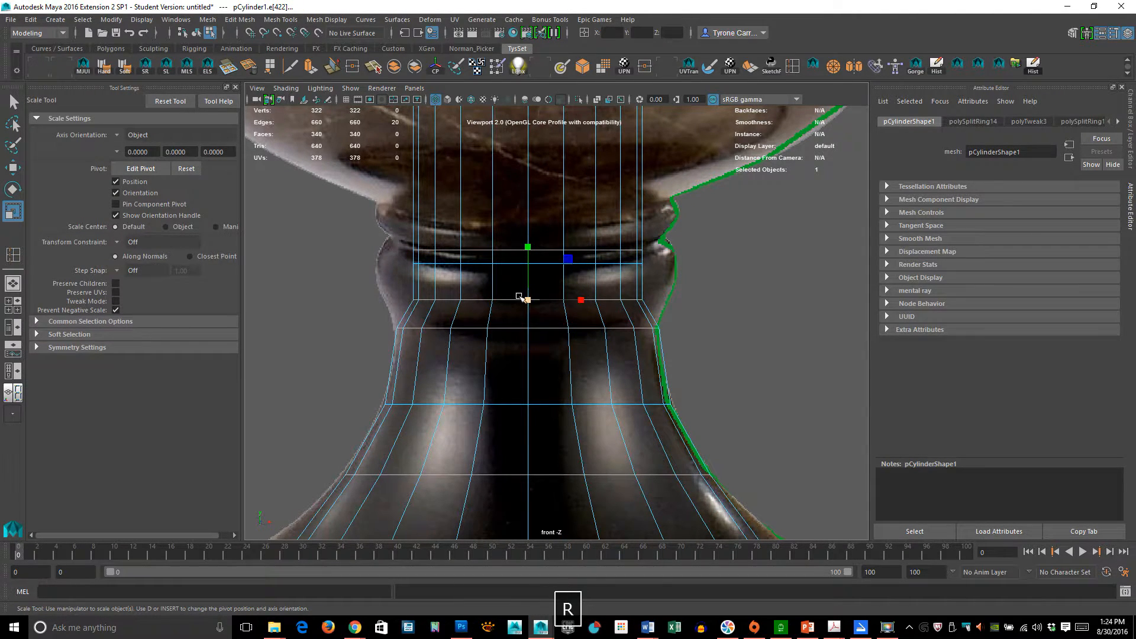
left_click_drag(528, 299, 583, 265)
- Select the next neck edge loop up and move it down slightly
double_click(549, 264)
key("w")
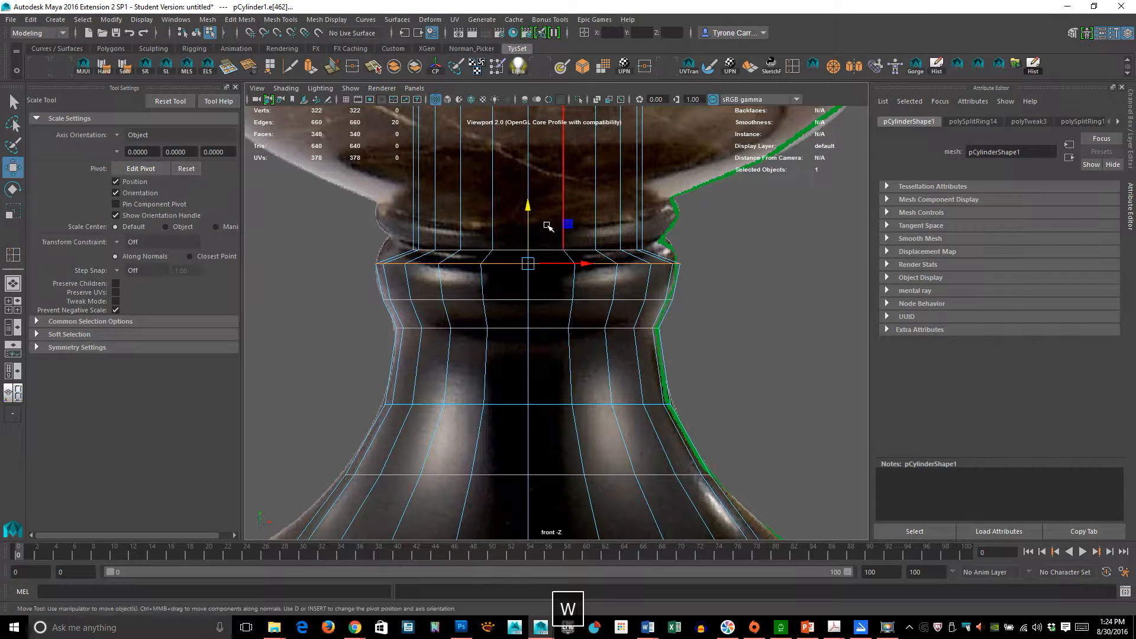
left_click_drag(528, 203, 527, 216)
- Select the edge loop under the bowl, scale it outward and move it down to match the outline
double_click(549, 247)
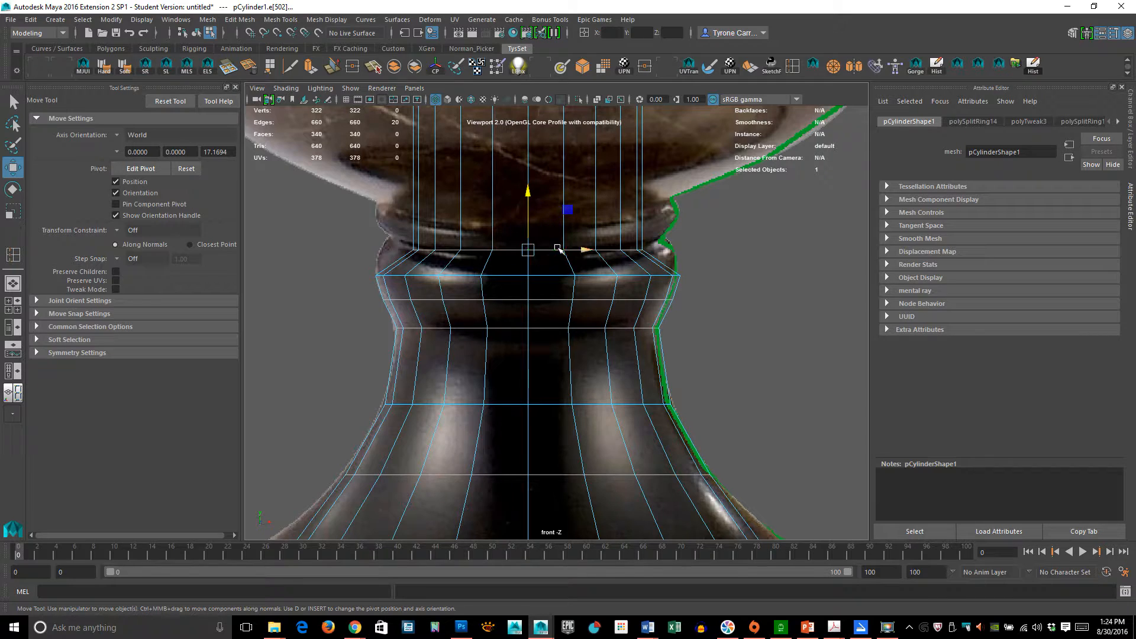
key("r")
left_click_drag(528, 249, 579, 253)
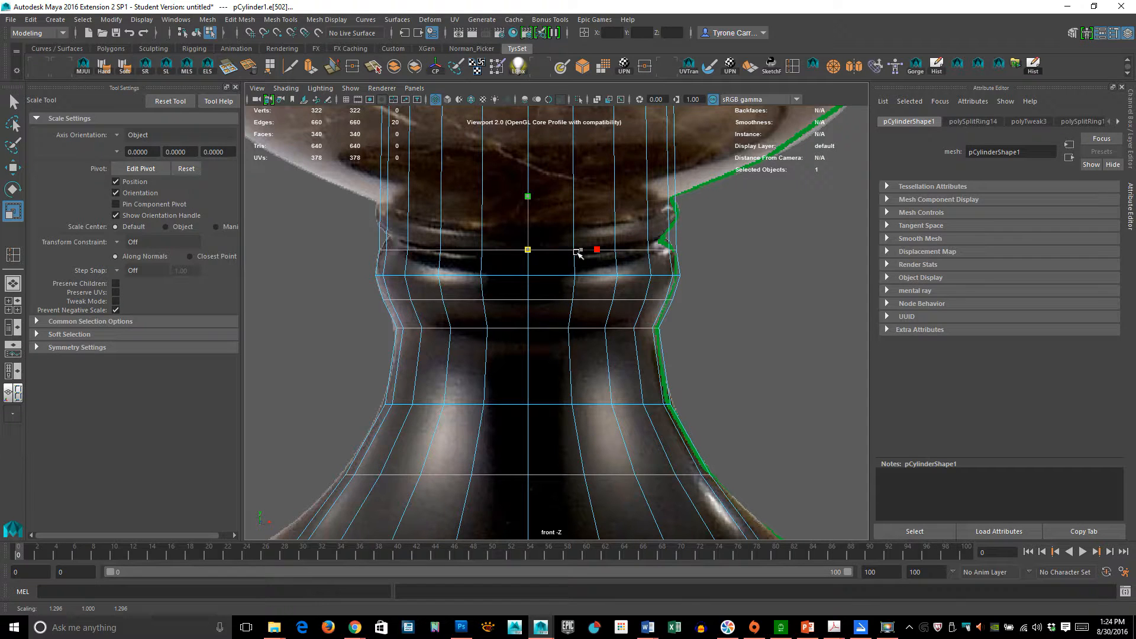
key("w")
left_click_drag(523, 193, 534, 203)
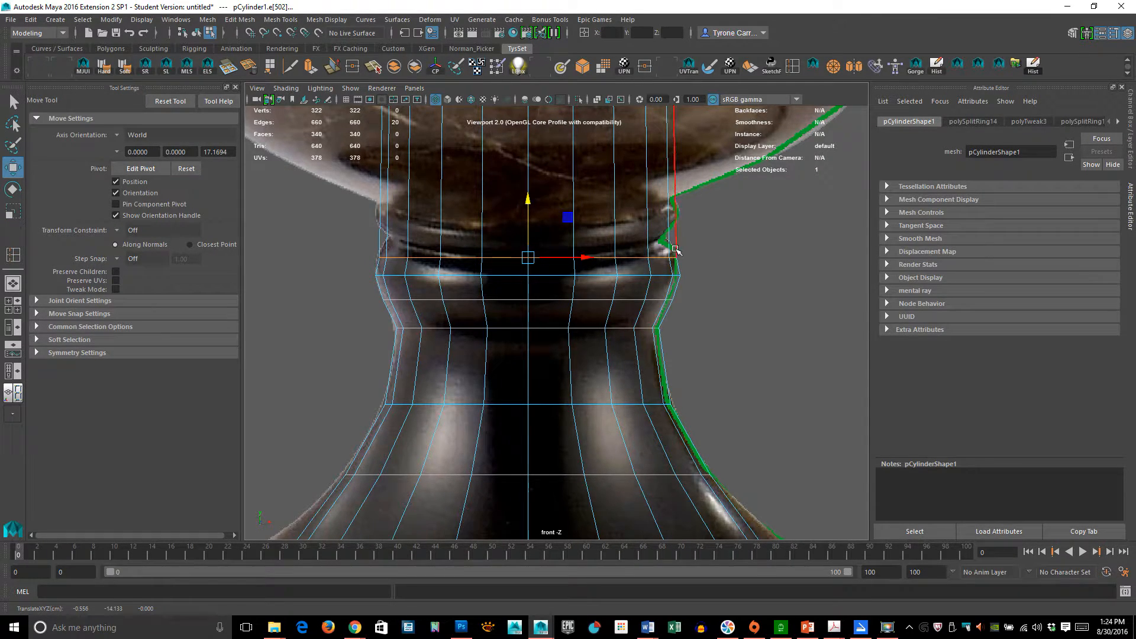
- Insert an edge loop just below the top of the neck molding
left_click(793, 65)
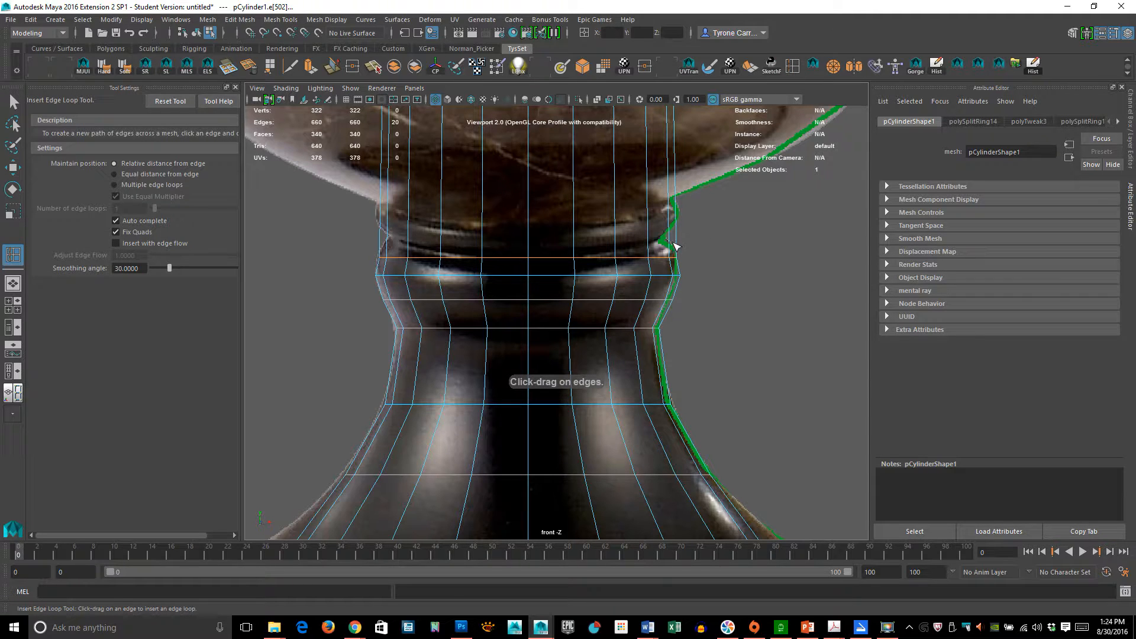
left_click_drag(673, 240, 681, 240)
key("r")
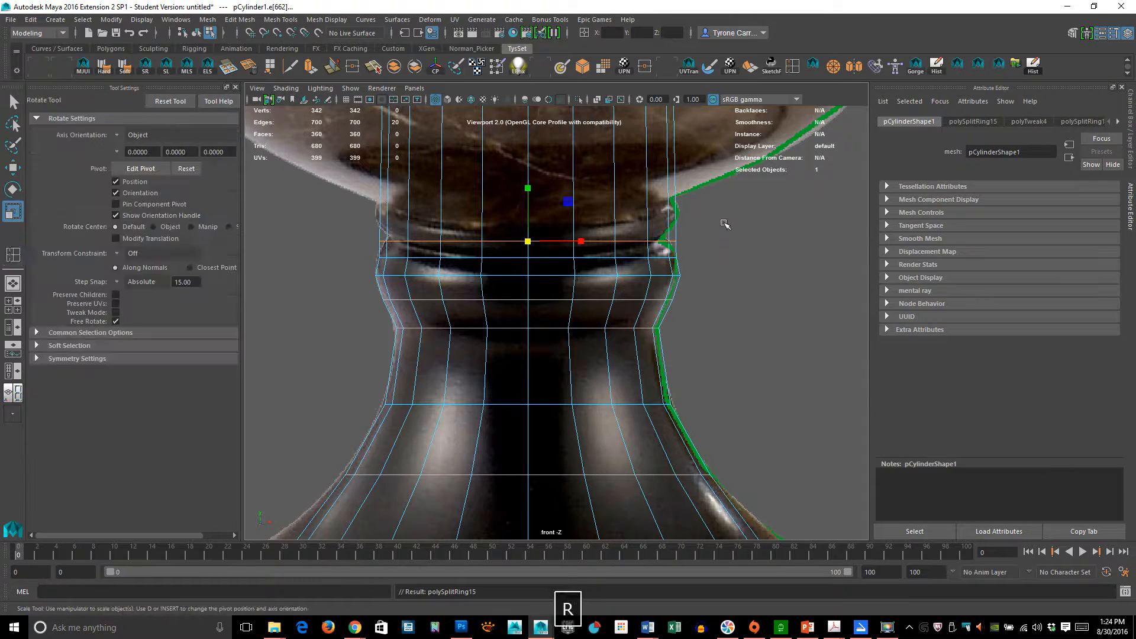
middle_click_drag(726, 230, 732, 232)
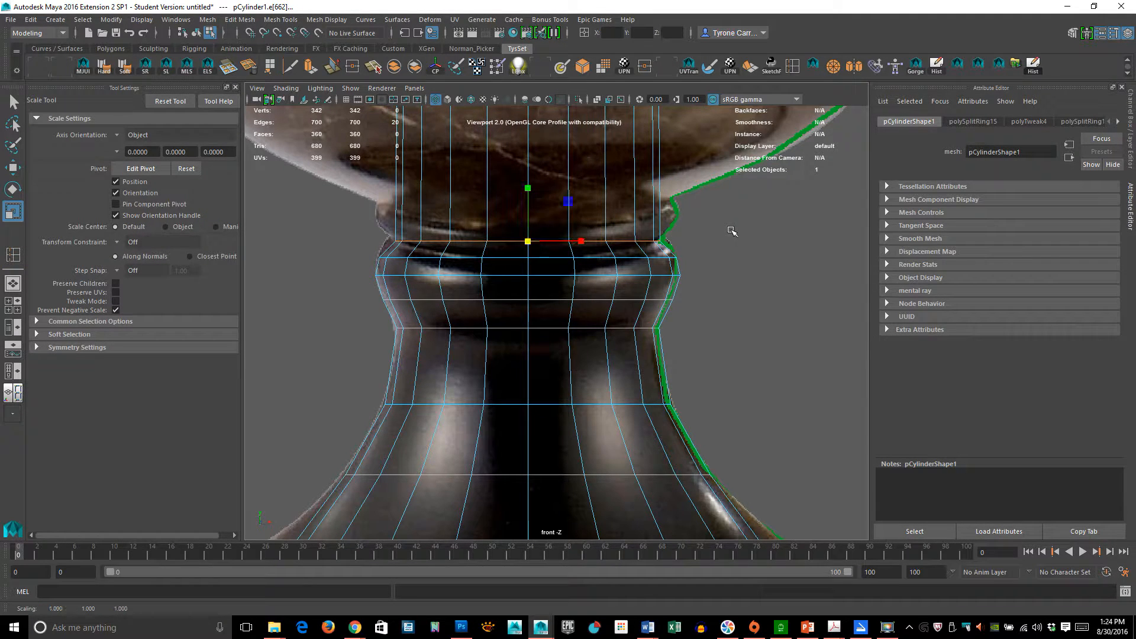
- Insert another edge loop slightly higher on the neck molding and scale it a little outward
key("g")
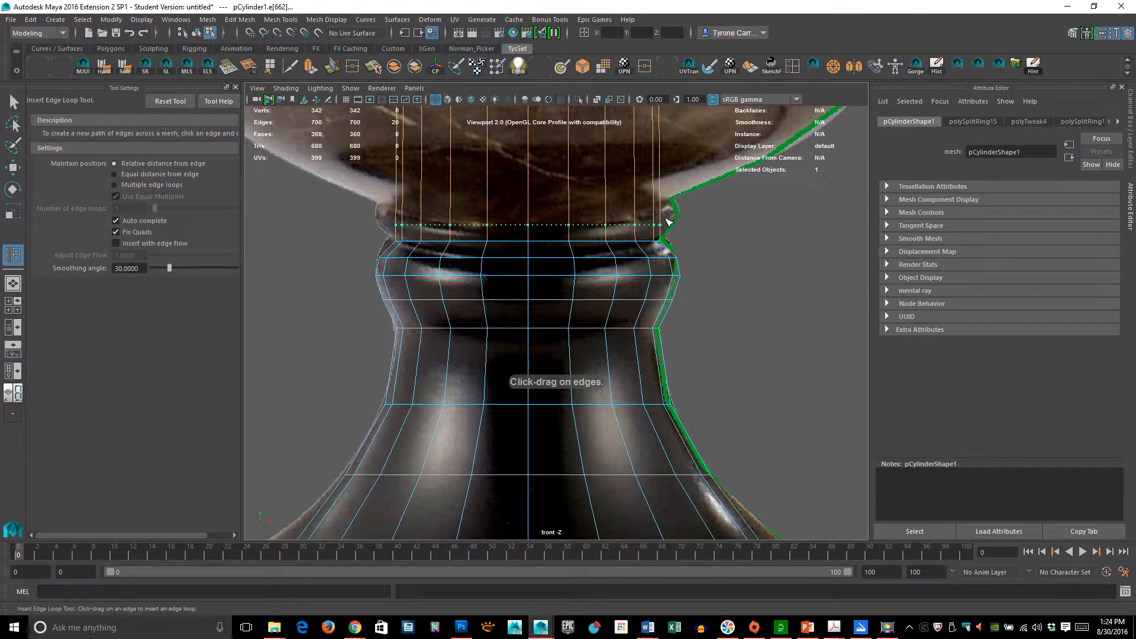
left_click(667, 222)
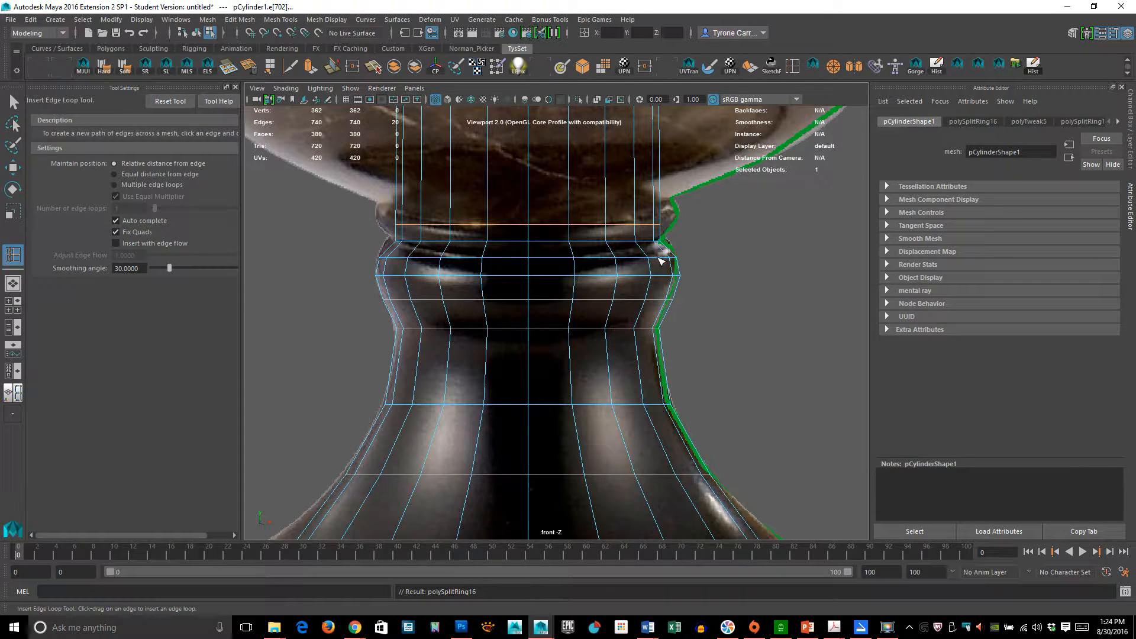
key("r")
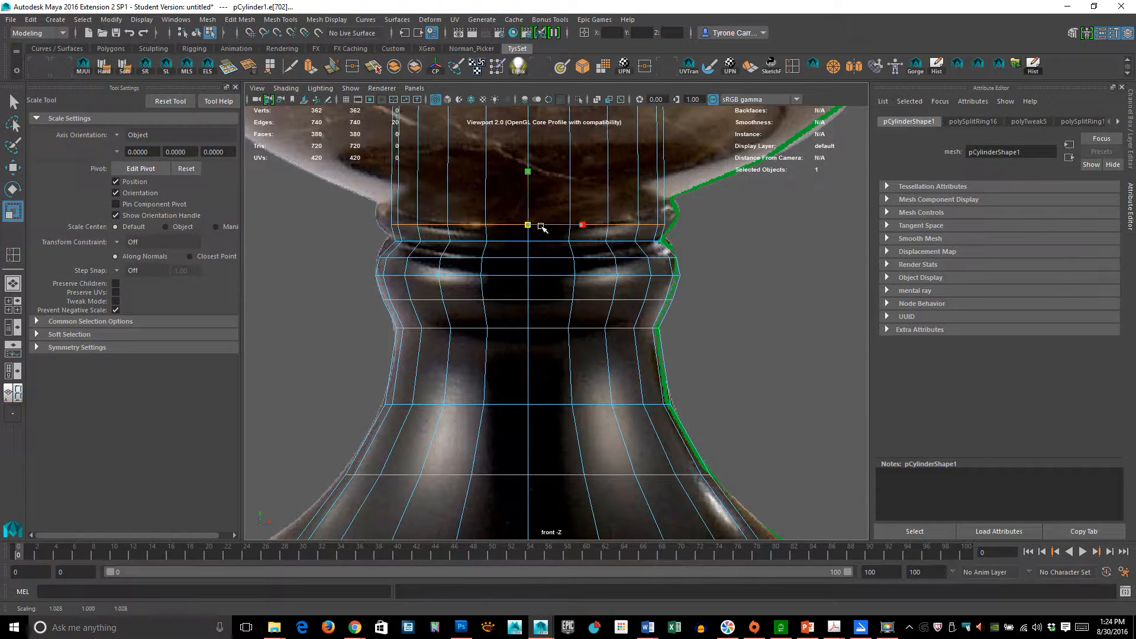
left_click_drag(541, 227, 697, 224)
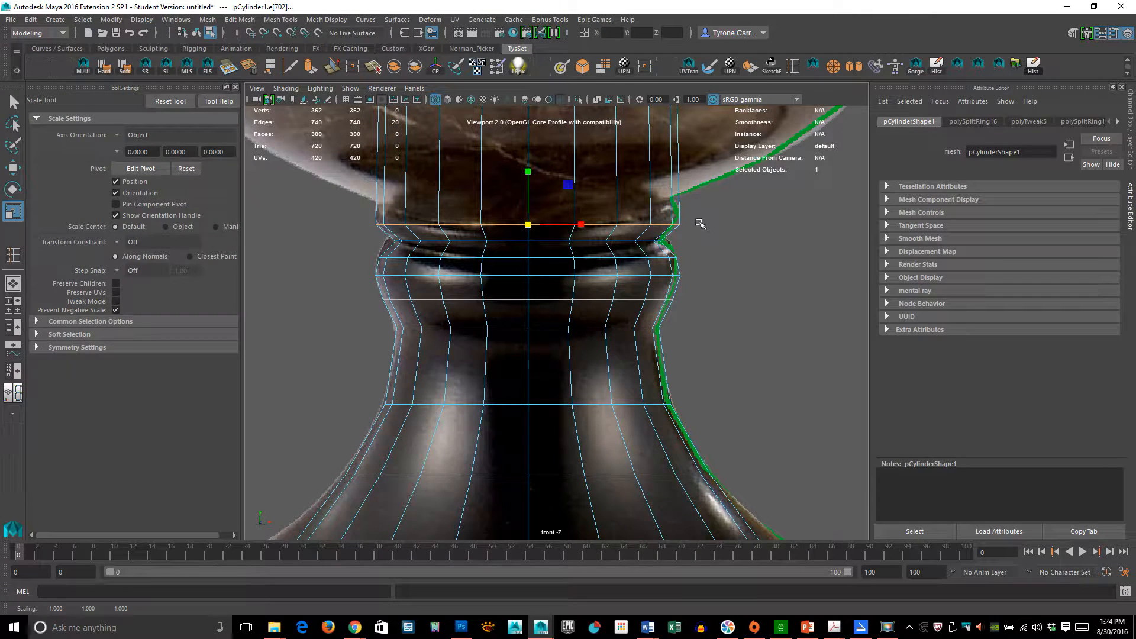
- Insert an edge loop at the top of the neck and scale it inward to form a groove
key("g")
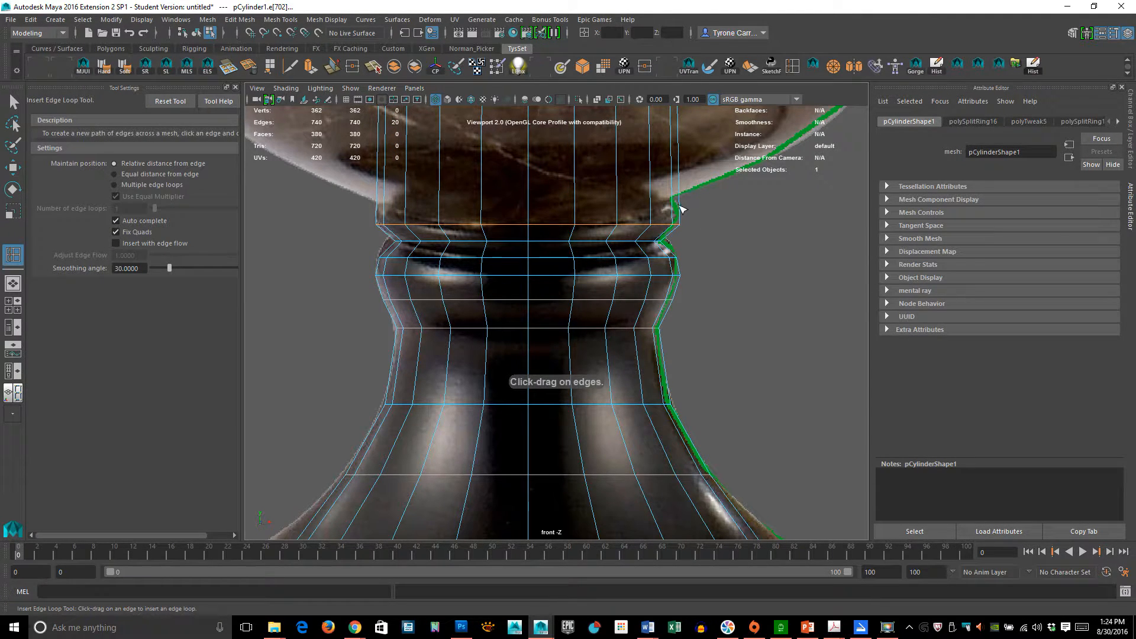
left_click_drag(678, 204, 677, 233)
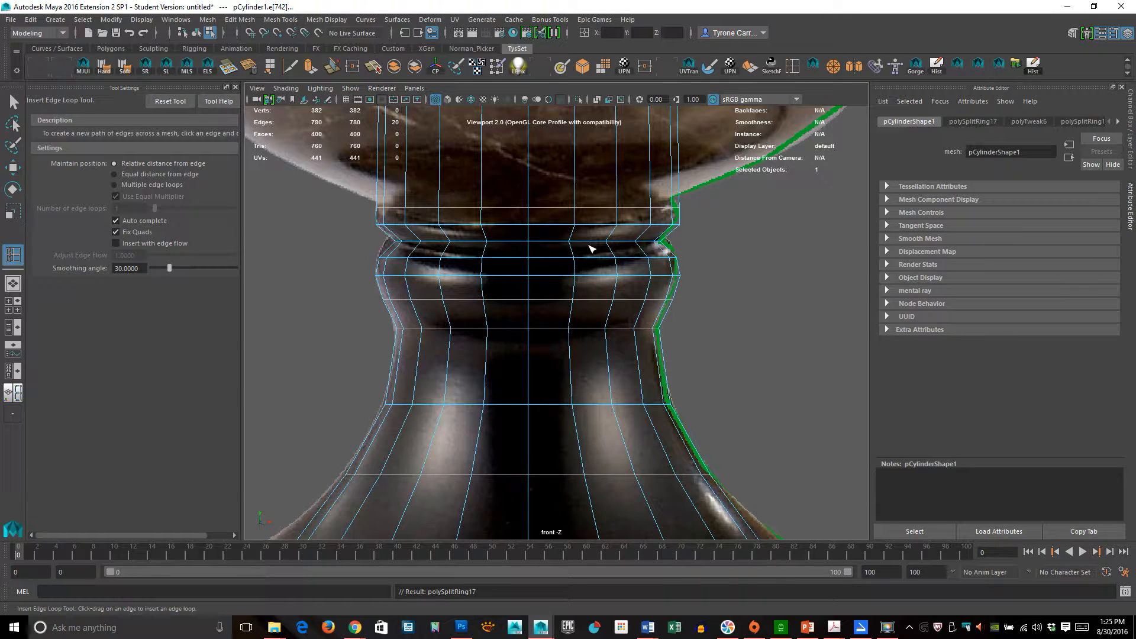
key("r")
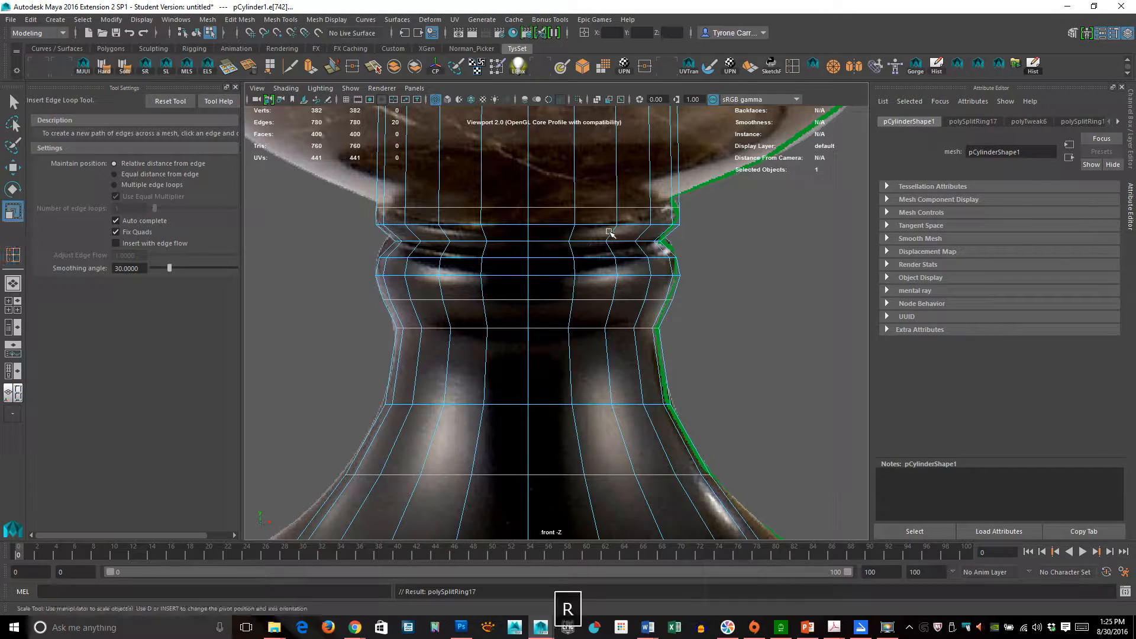
middle_click_drag(610, 176, 594, 188)
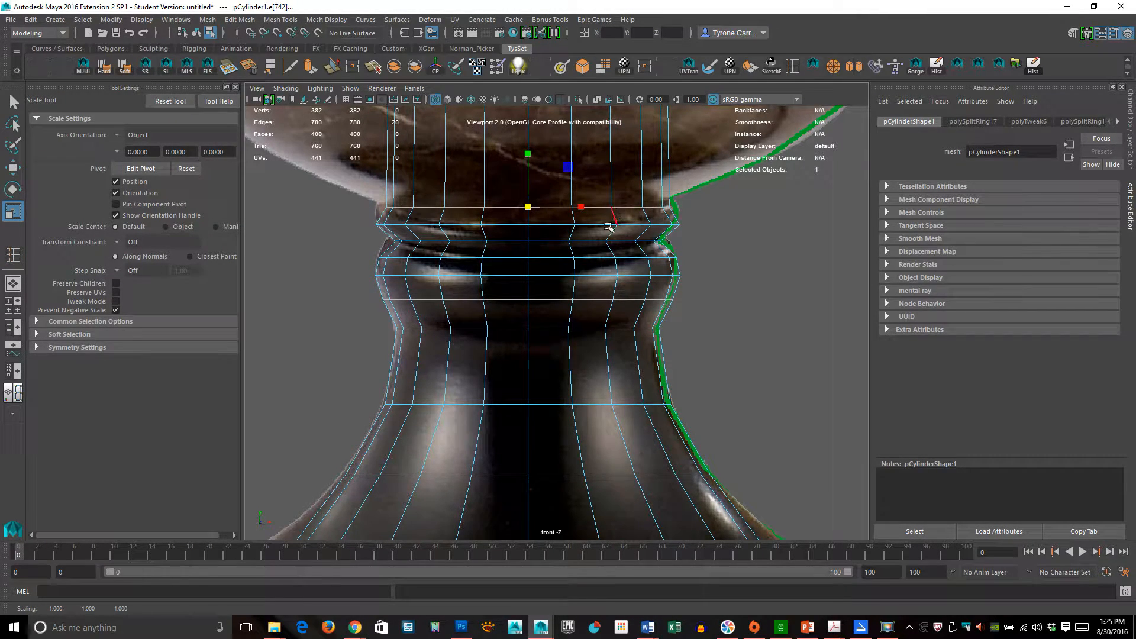
- Insert an edge loop across the lower part of the bowl and scale it outward to the outline
mouse_move(624, 269)
right_mouse_down("alt")
mouse_move(700, 294)
mouse_move(616, 259)
right_mouse_up("alt")
scroll(616, 259, "up", 5)
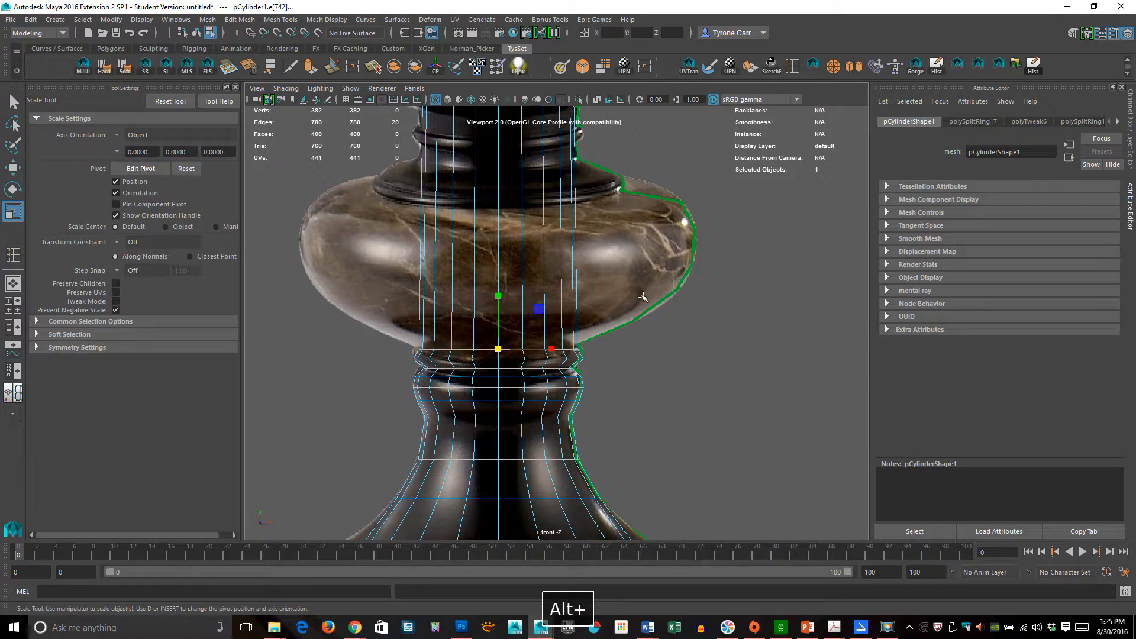
key("g")
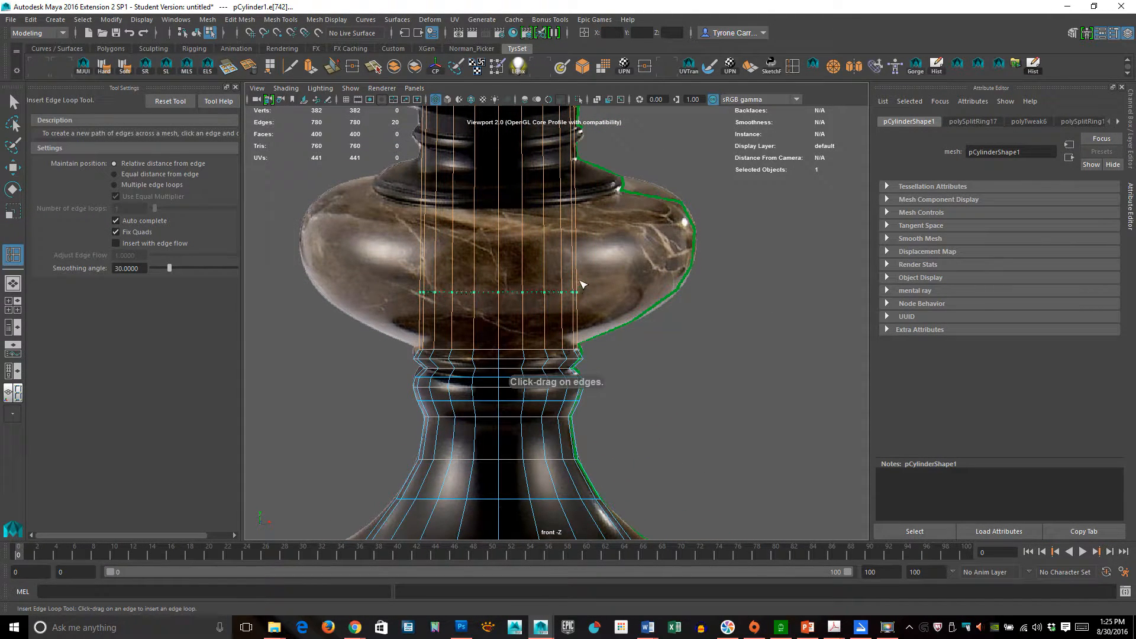
left_click_drag(579, 291, 583, 287)
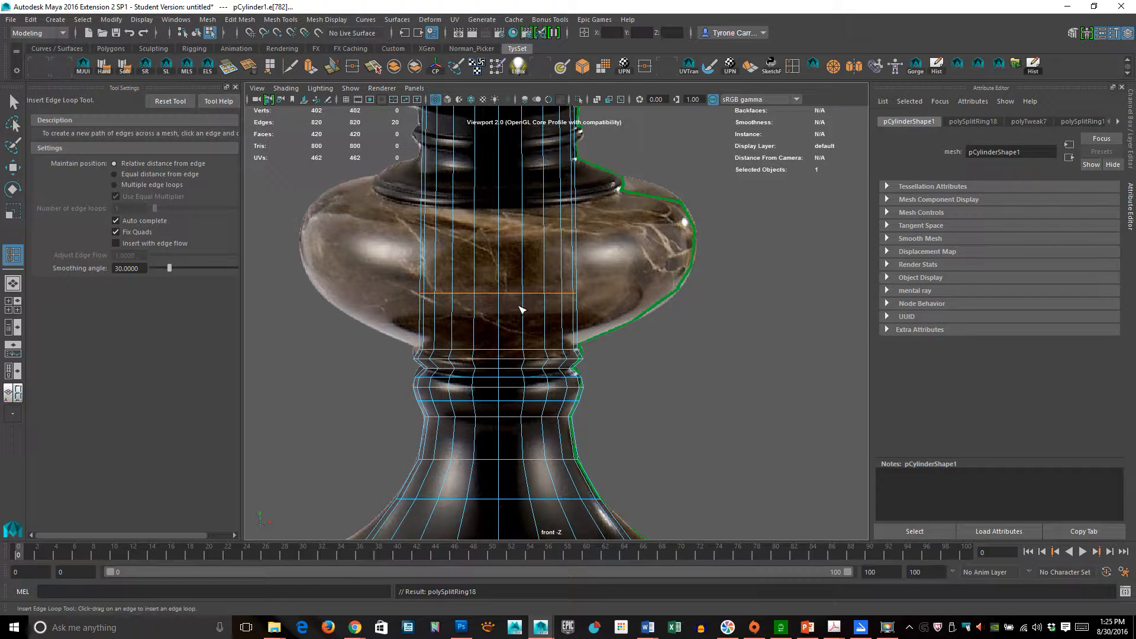
key("r")
left_click_drag(500, 292, 574, 267)
- Move the new bowl loop down slightly and scale it a little inward to fit the curve
key("w")
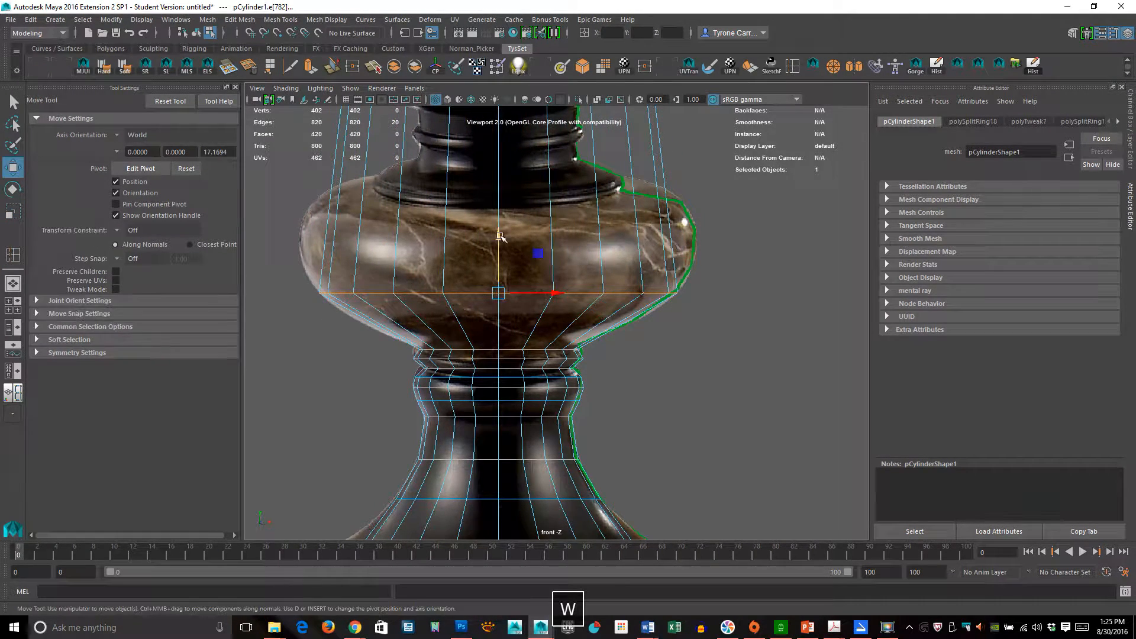
left_click_drag(500, 235, 501, 253)
key("e")
key("r")
middle_click_drag(670, 247, 655, 247)
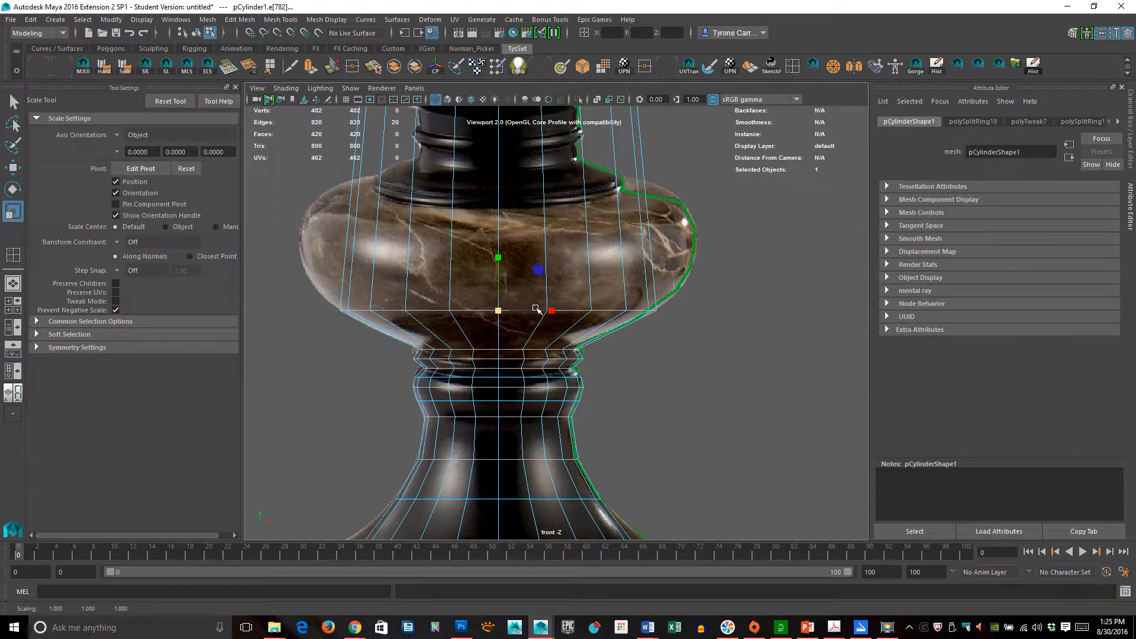
- Insert an edge loop across the middle of the bowl and scale it outward to the widest outline
key("g")
left_click_drag(663, 264, 654, 264)
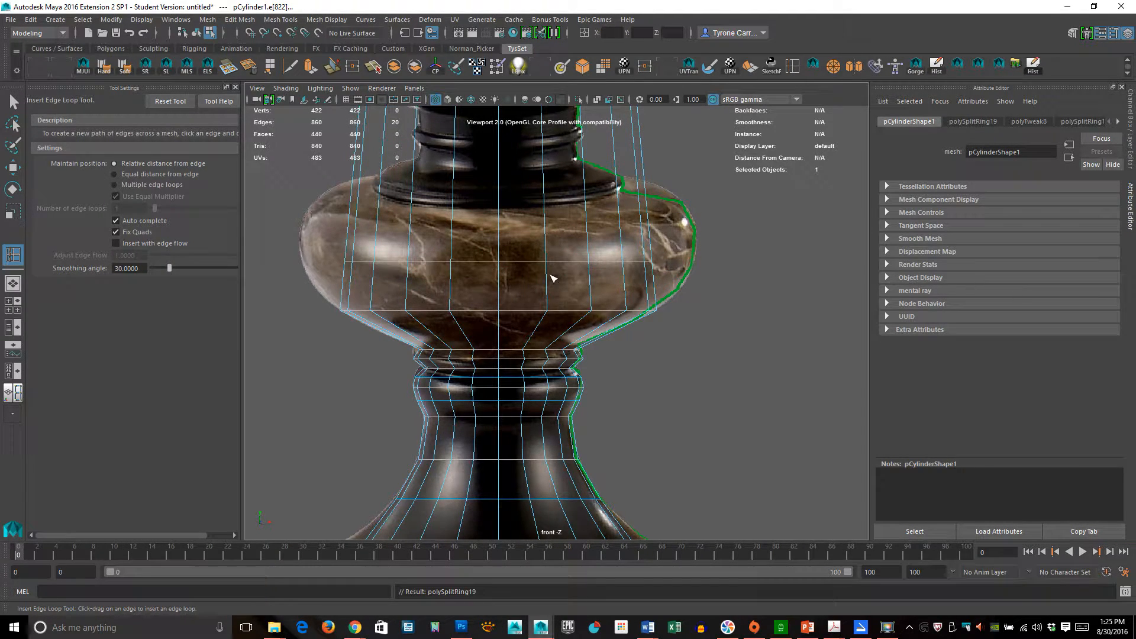
key("r")
left_click_drag(551, 262, 566, 271)
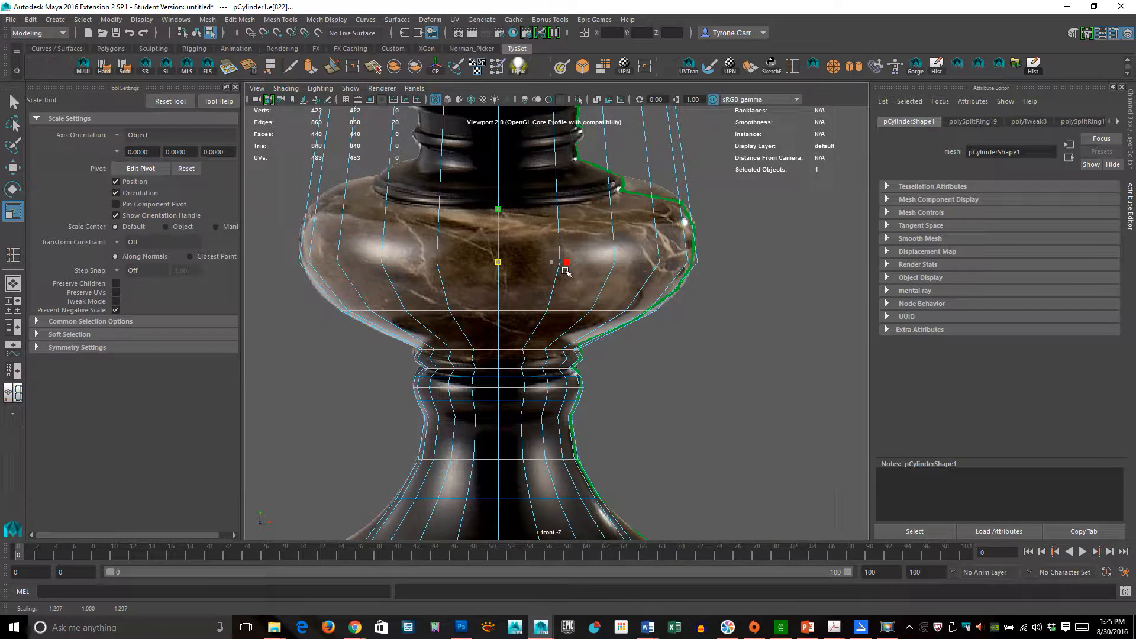
- Insert two edge loops in the upper bowl and scale the top one inward toward the stem
key("g")
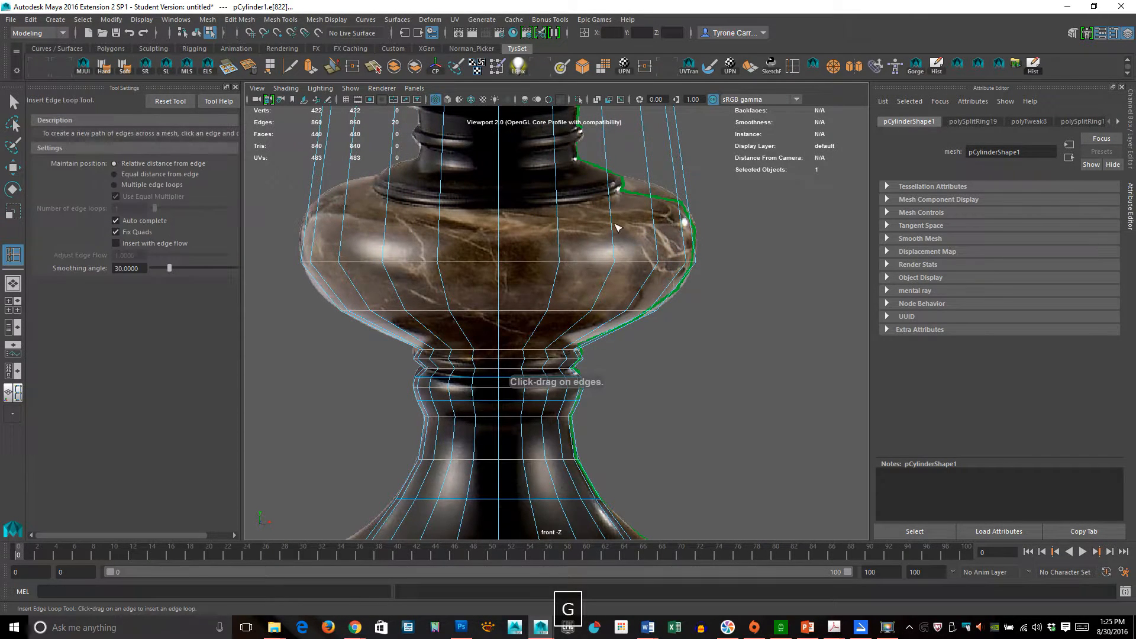
left_click_drag(613, 227, 612, 220)
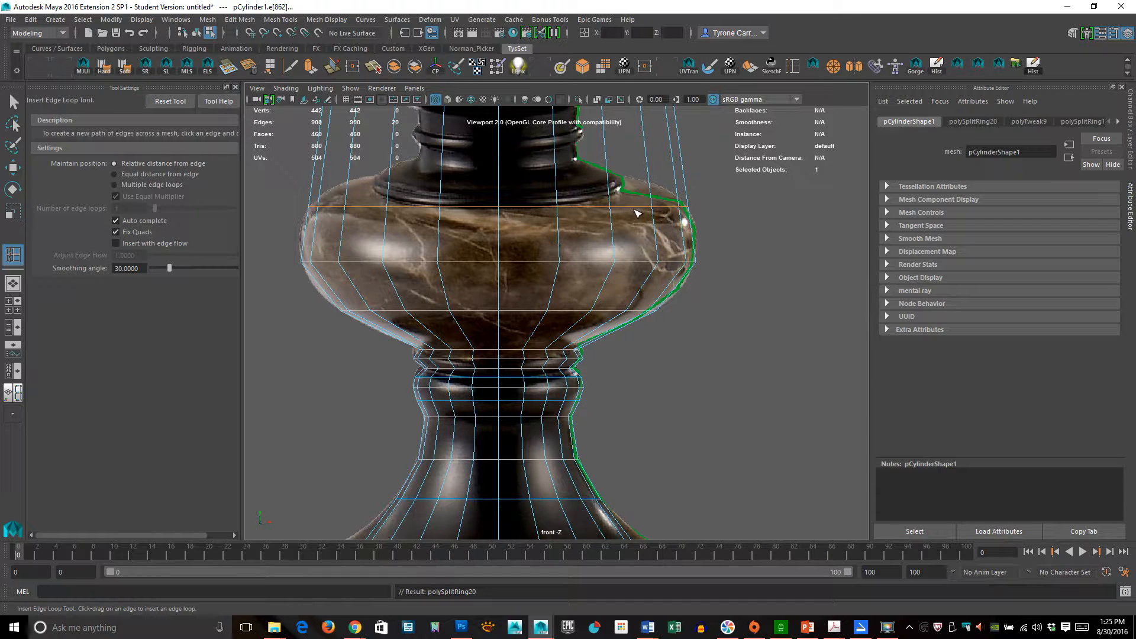
key("w")
left_click_drag(499, 158, 502, 162)
key("g")
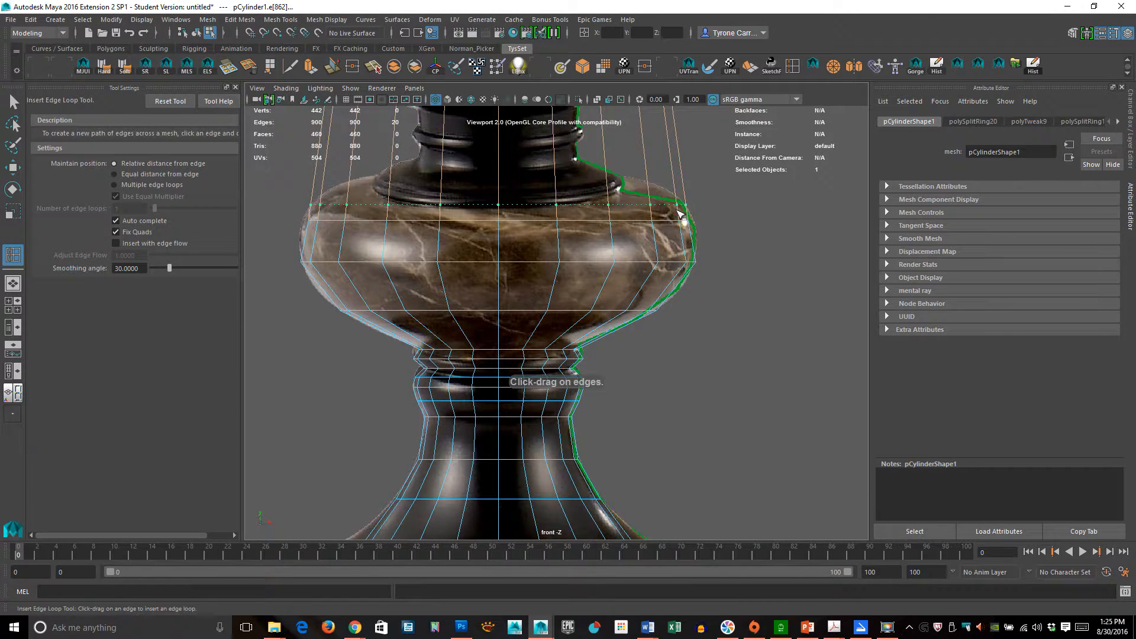
left_click(680, 212)
key("r")
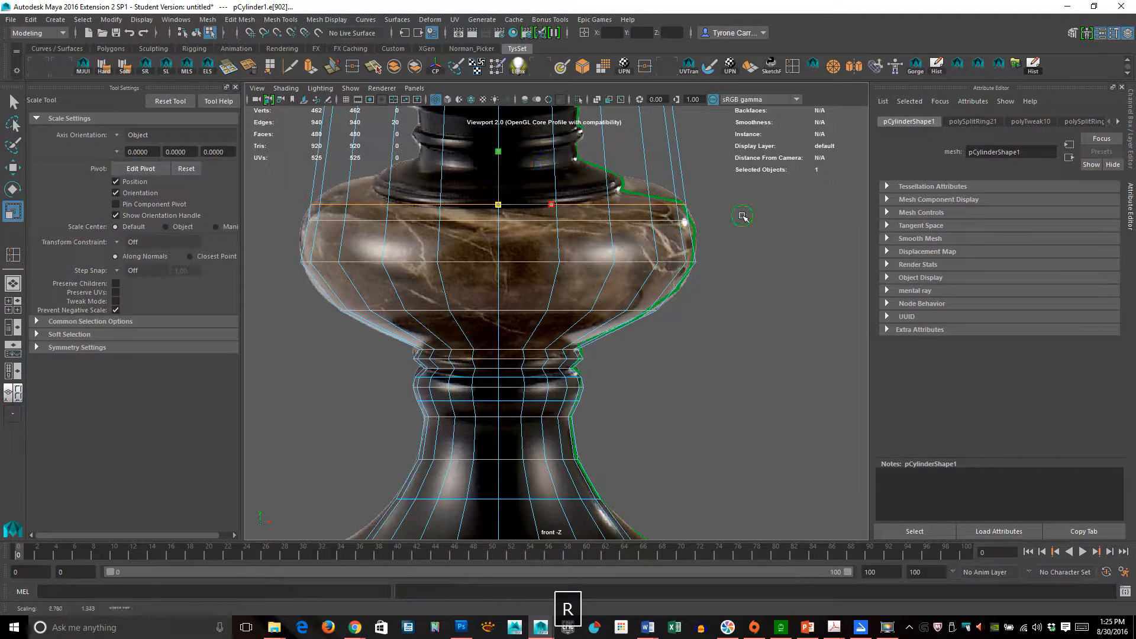
middle_click_drag(743, 216, 657, 213)
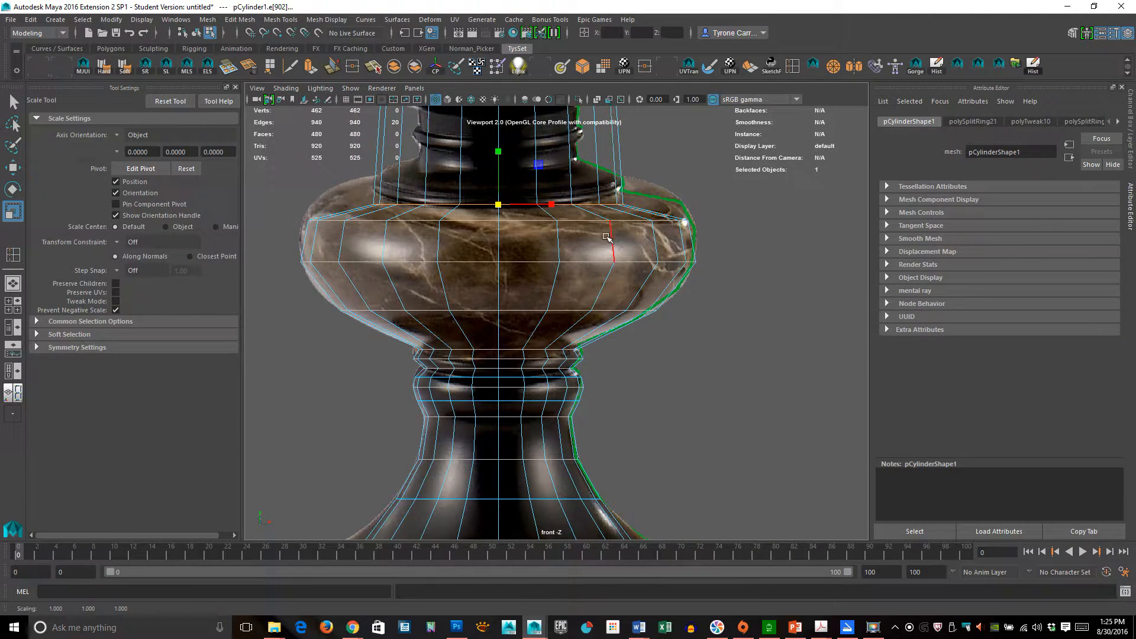
- Insert an edge loop at the base of the upper stem above the bowl and adjust its scale slightly
middle_click_drag(546, 241, 491, 349, "alt")
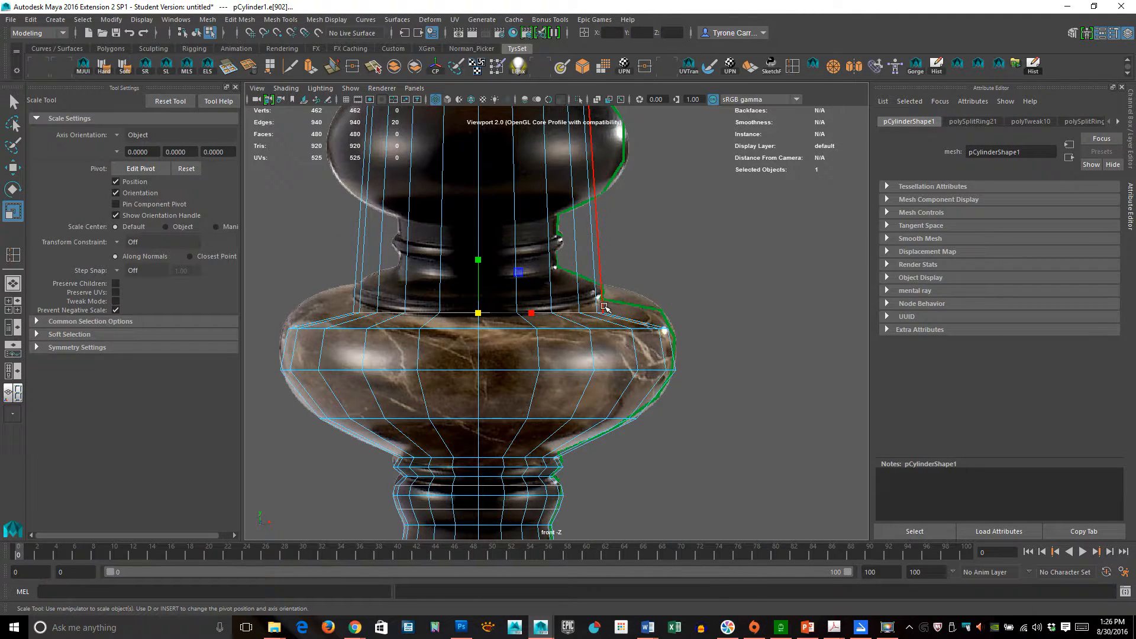
key("w")
left_click_drag(480, 254, 479, 252)
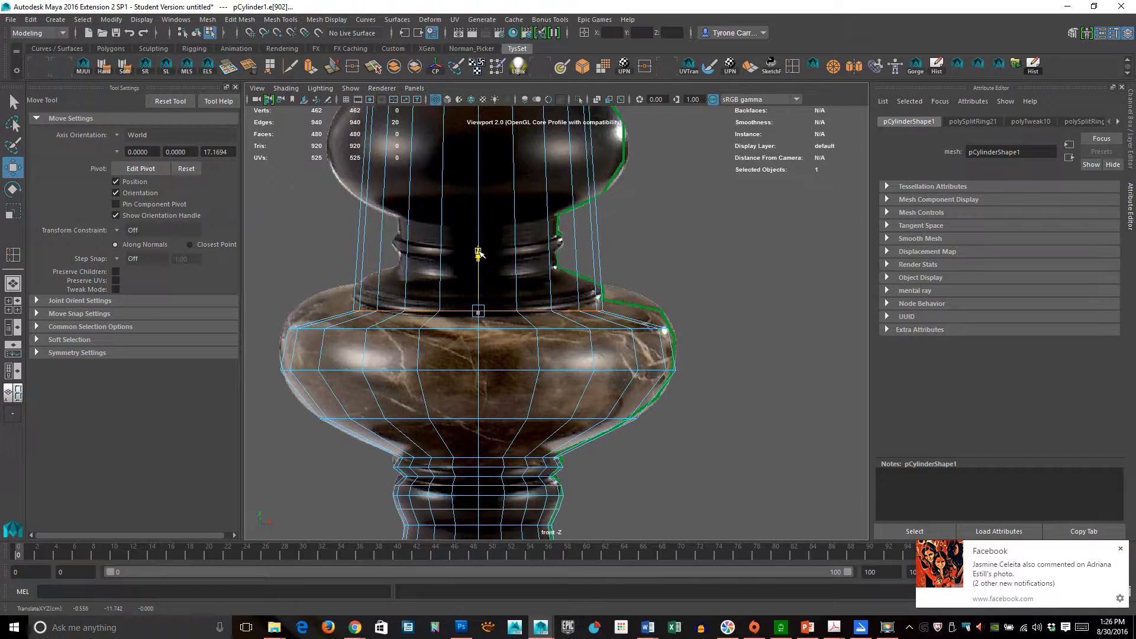
left_click(1120, 547)
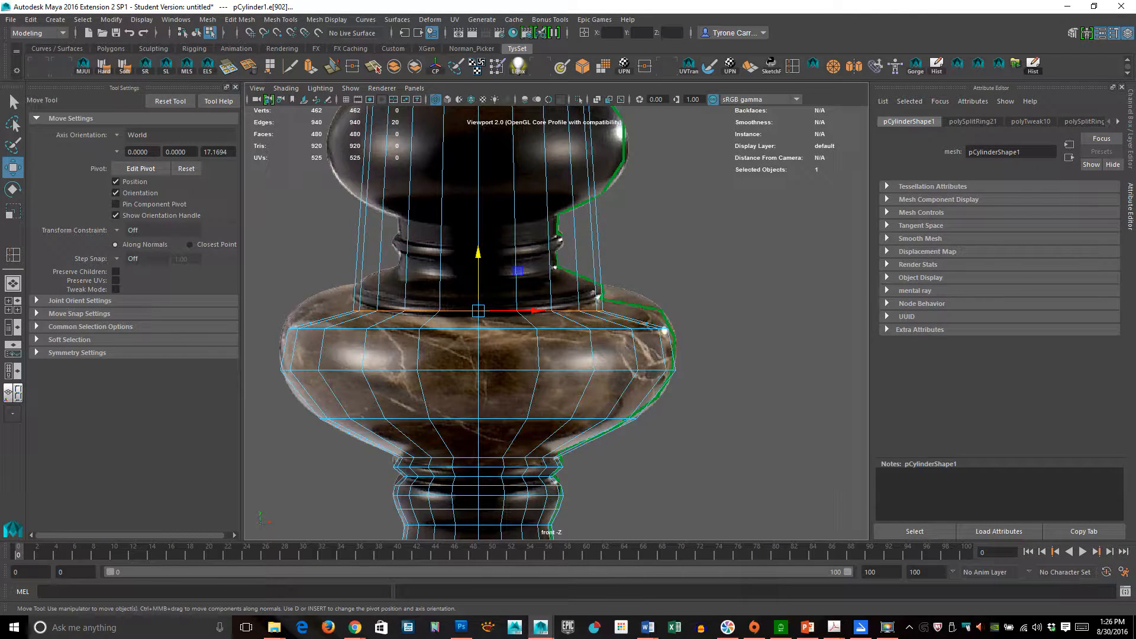
key("g")
left_click(601, 300)
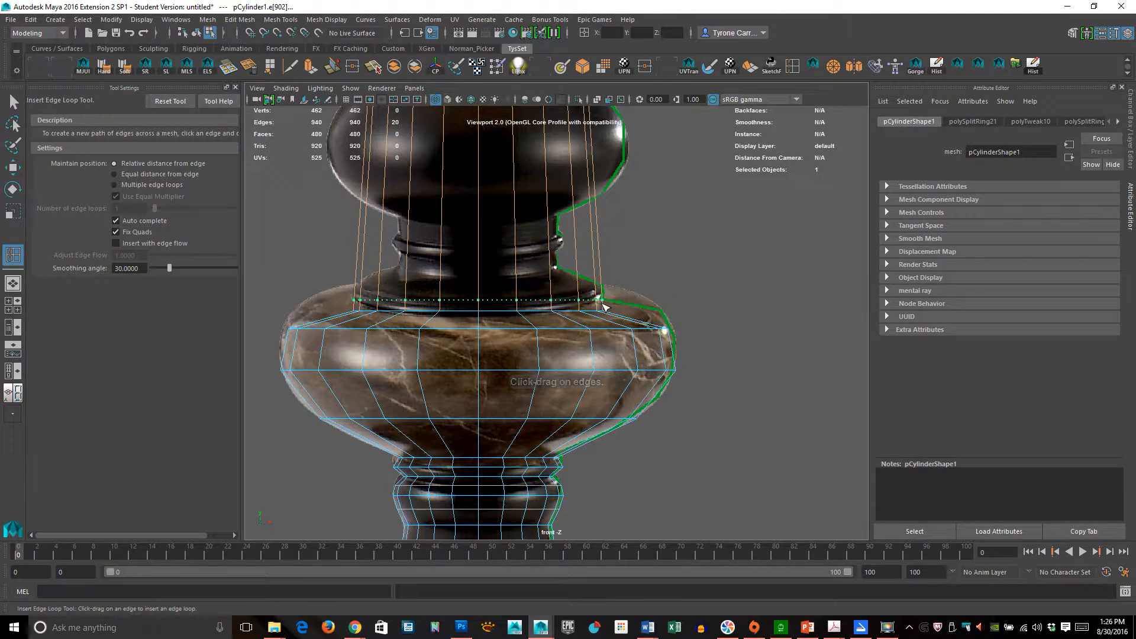
key("r")
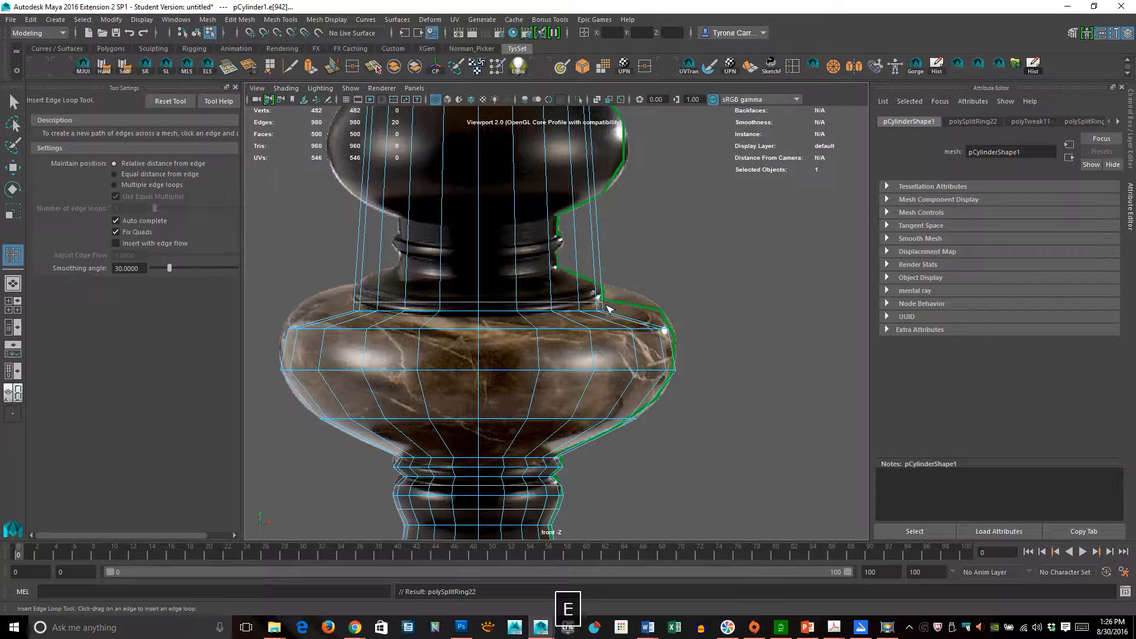
middle_click_drag(557, 322, 560, 322)
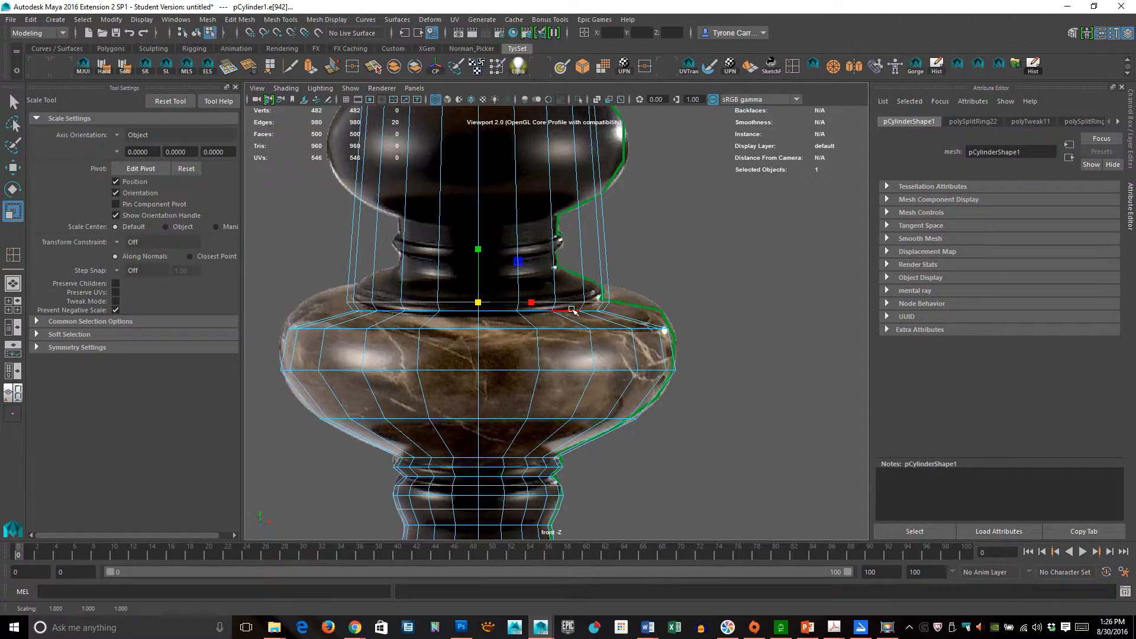
double_click(572, 310)
middle_click_drag(599, 363, 584, 359)
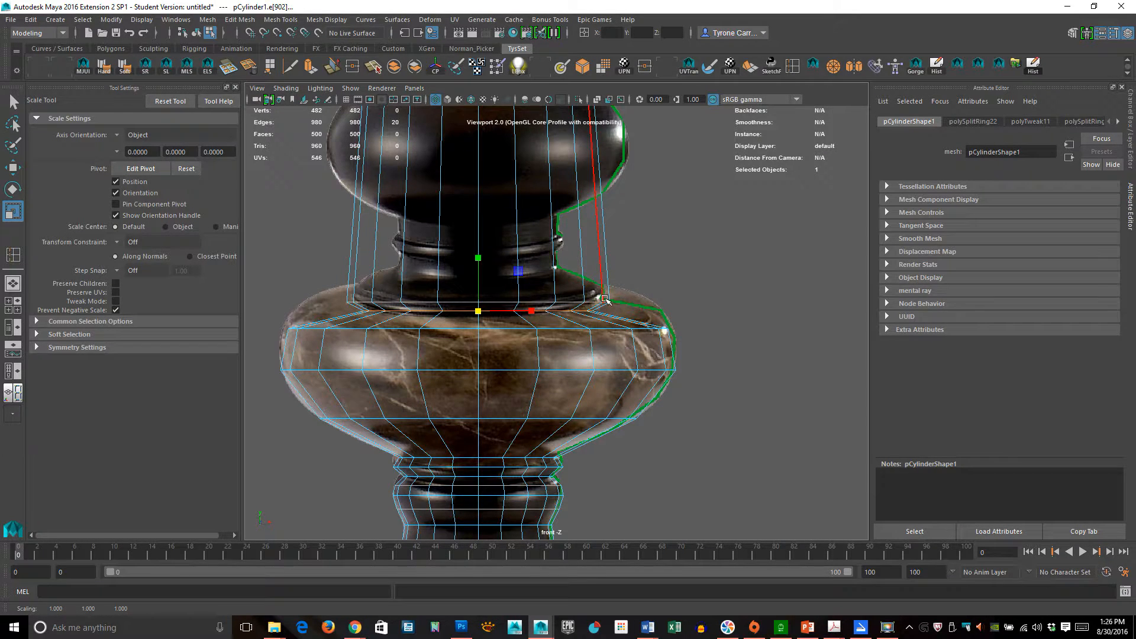
double_click(559, 301)
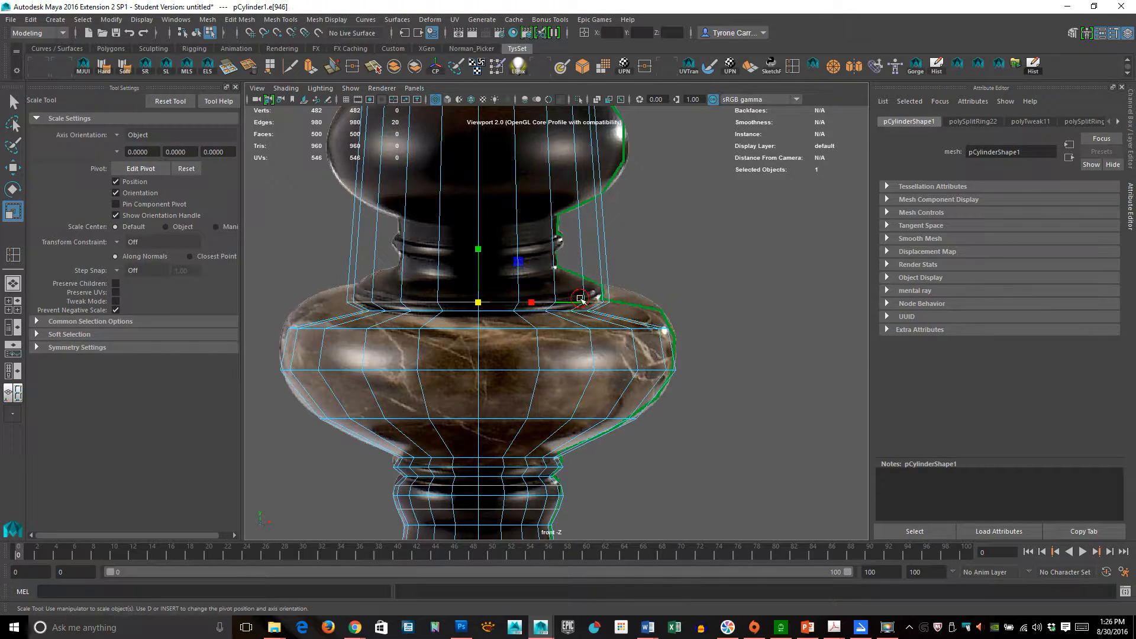
middle_click_drag(649, 298, 644, 297)
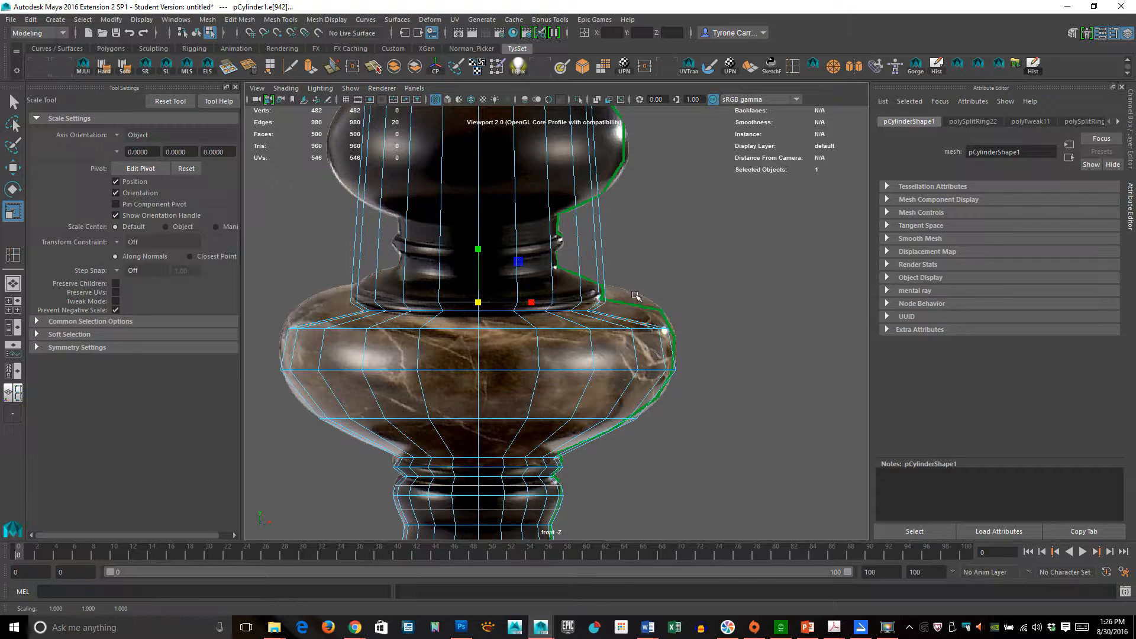
- Insert two more edge loops on the stem above the bowl and scale the upper one inward
key("g")
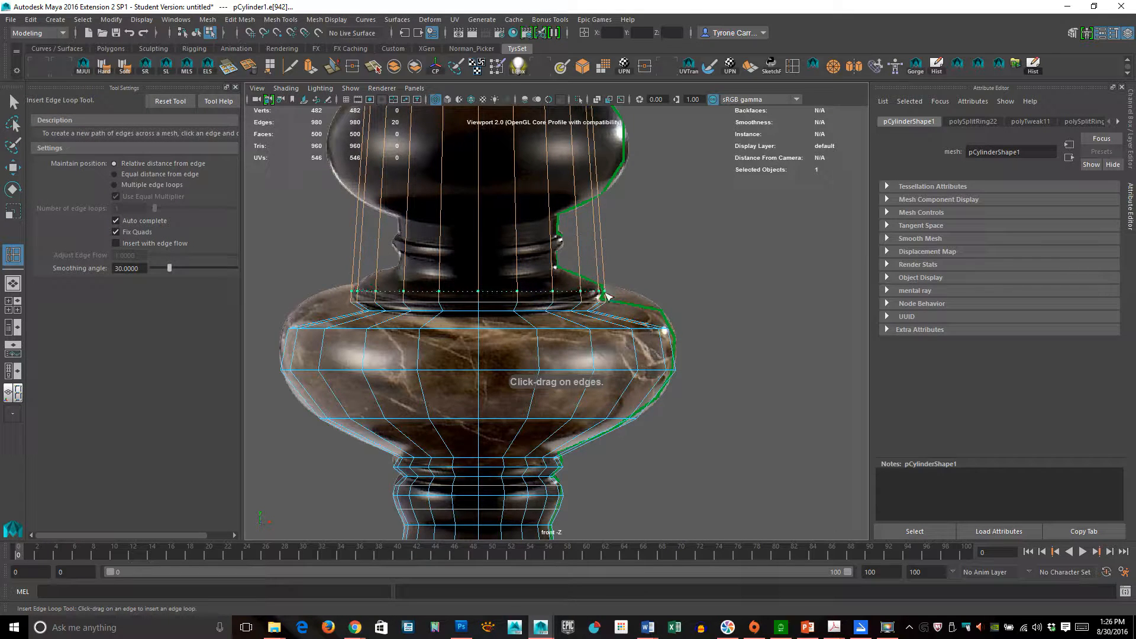
left_click(605, 291)
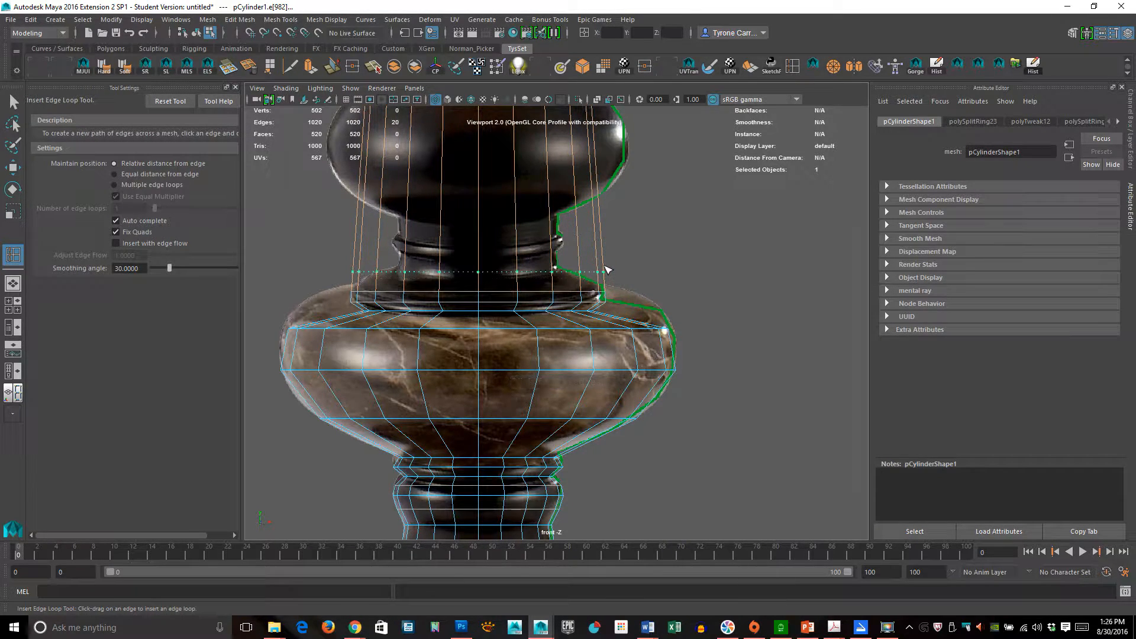
left_click(604, 272)
key("r")
middle_click_drag(697, 287, 661, 297)
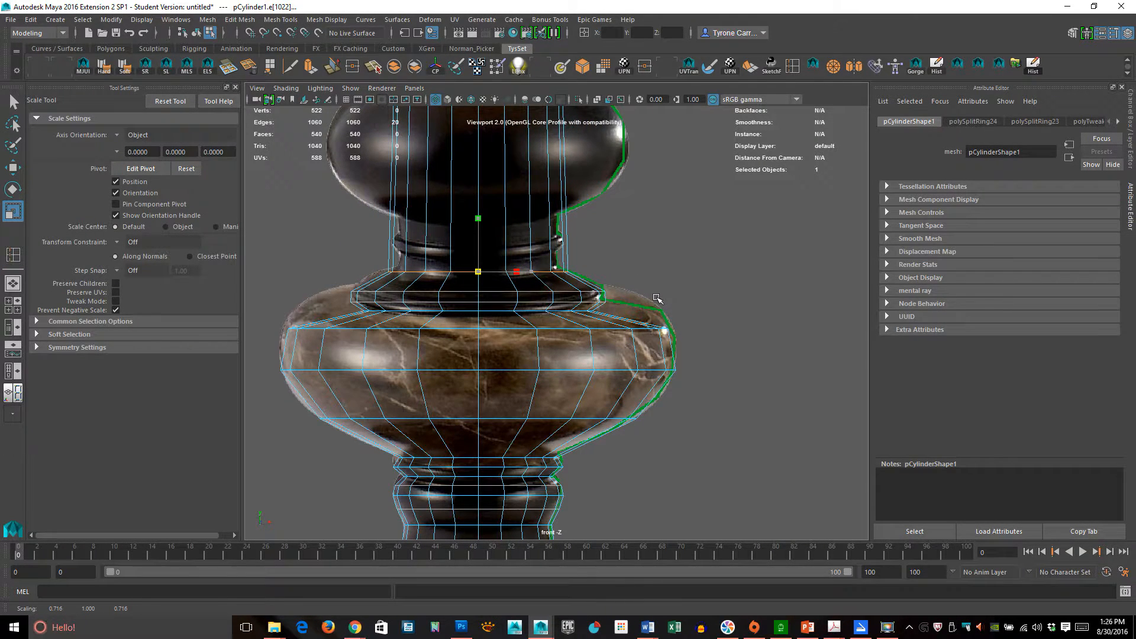
- Save the scene as LmapDemo! in the Intro_2_Animation project's scenes folder as Maya ASCII
left_click(11, 20)
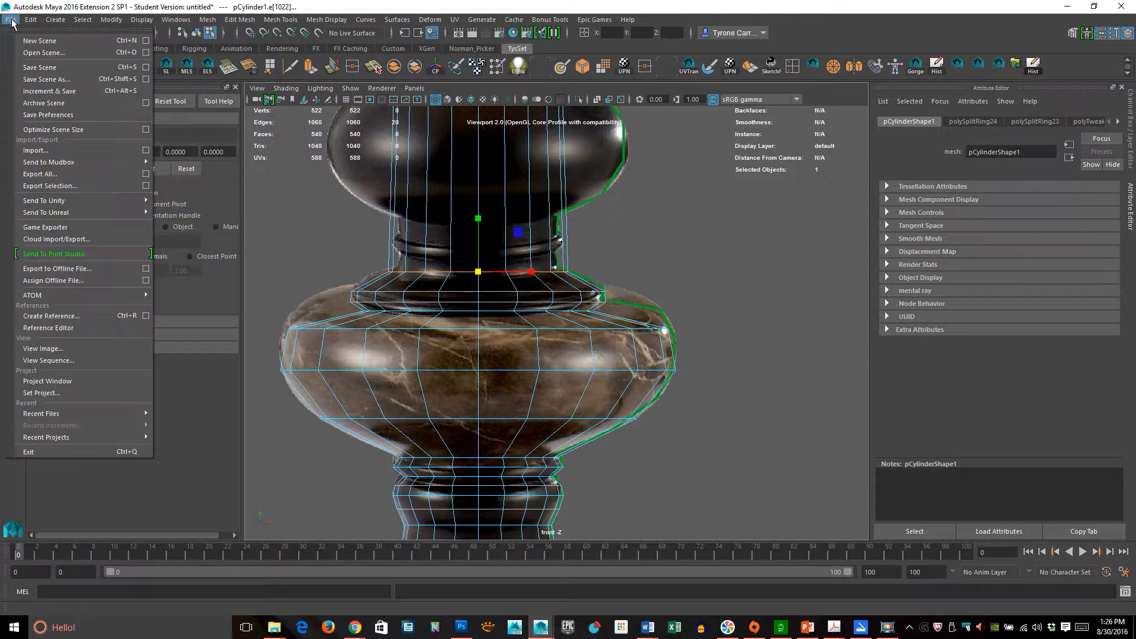
left_click(36, 69)
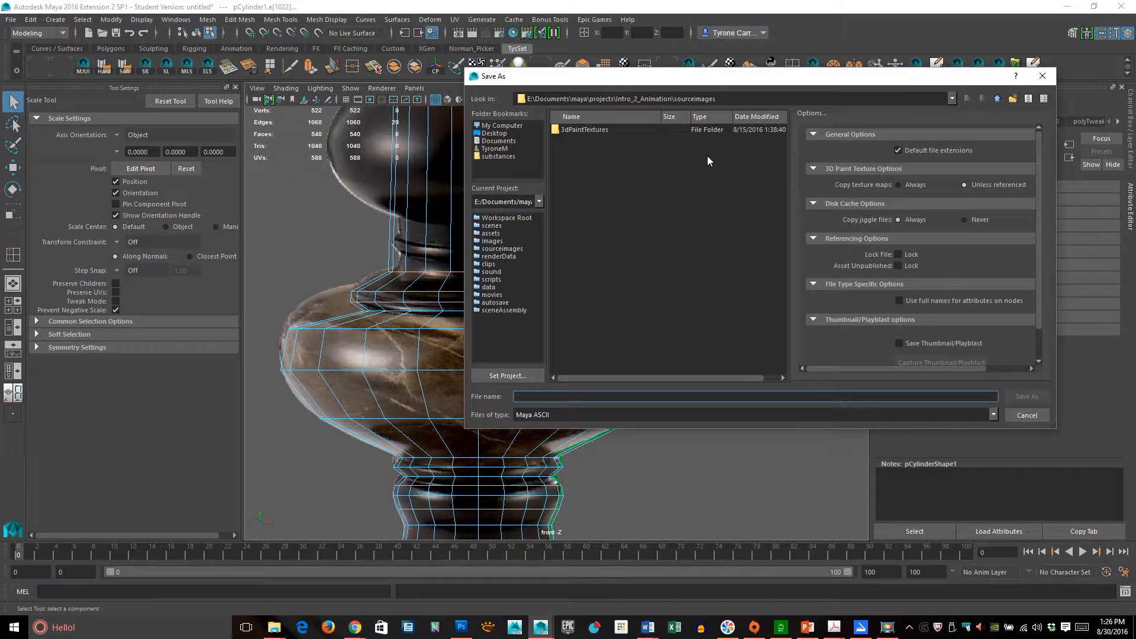
left_click(996, 99)
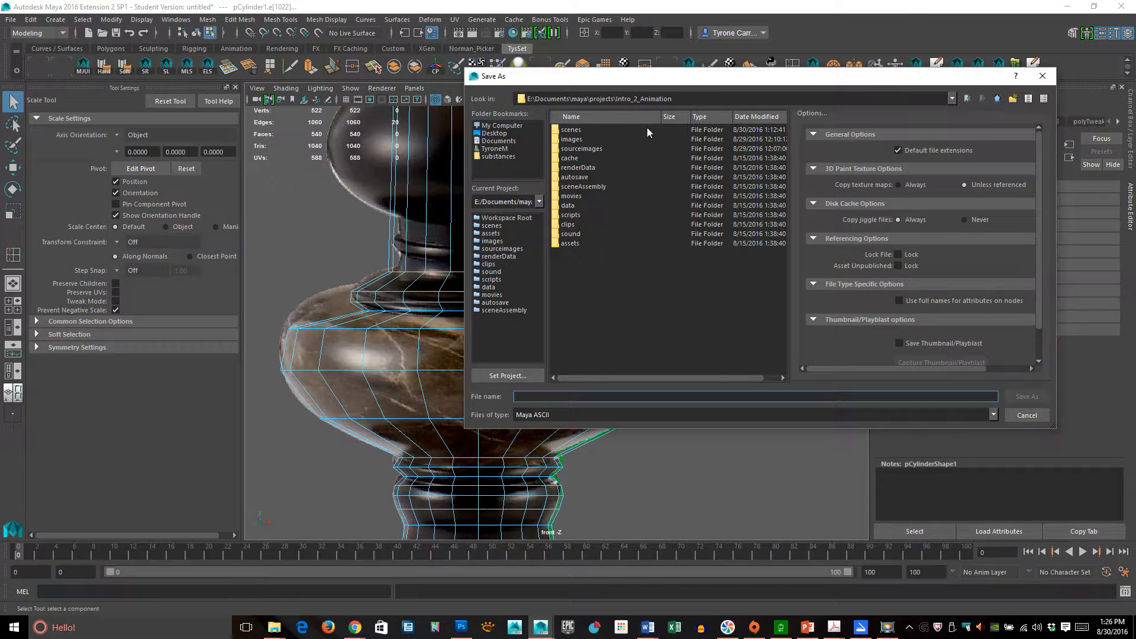
double_click(577, 131)
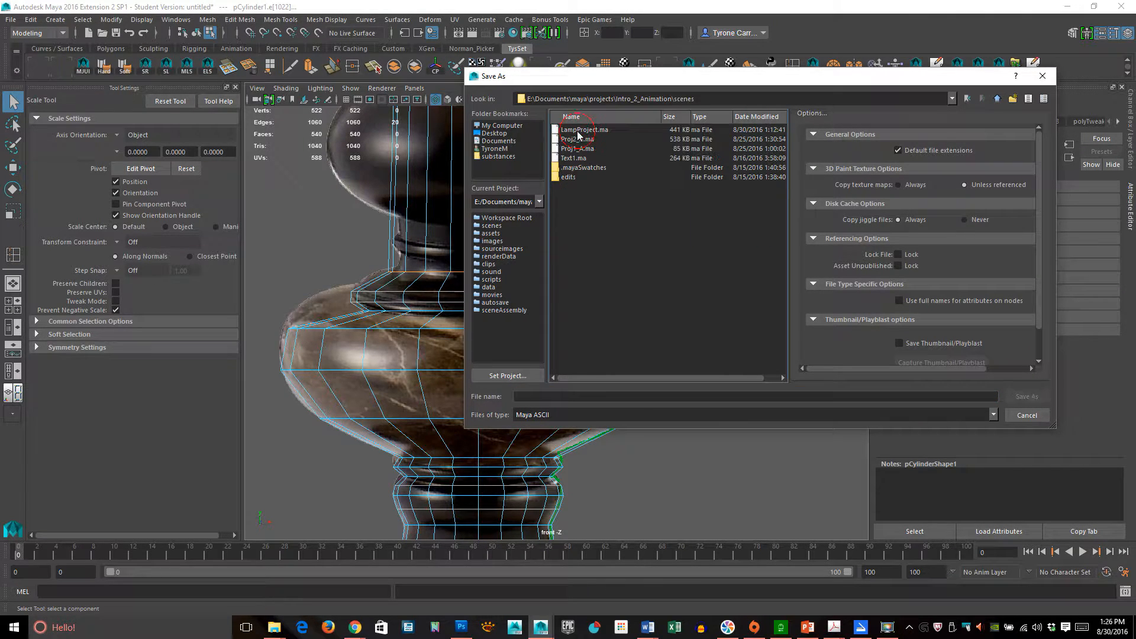
left_click(576, 395)
type("L")
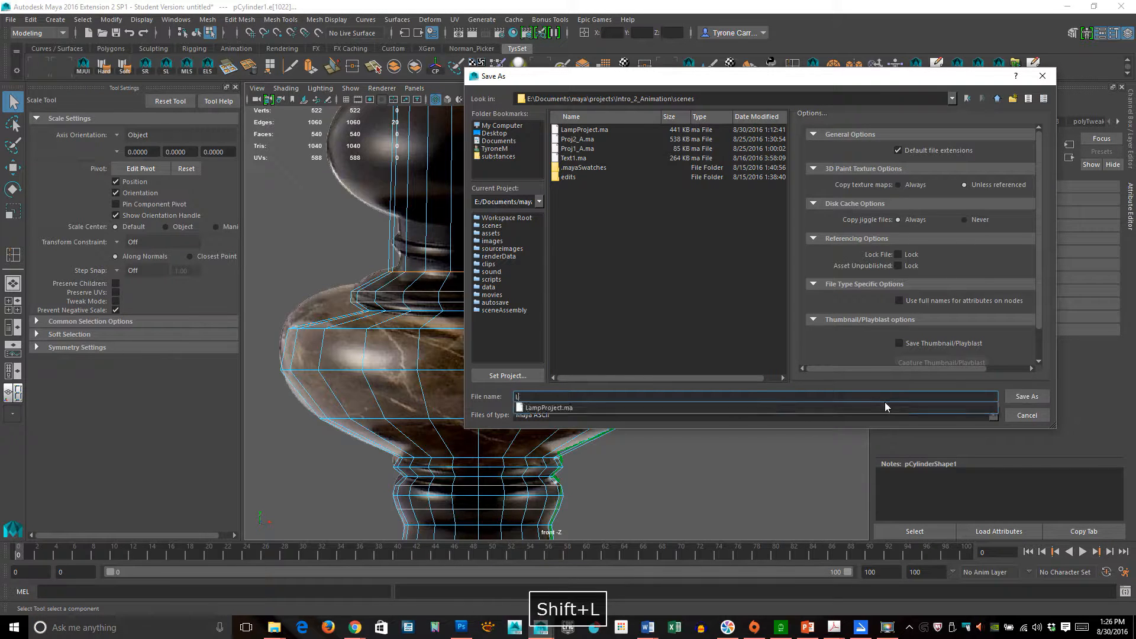
type("mapDemo")
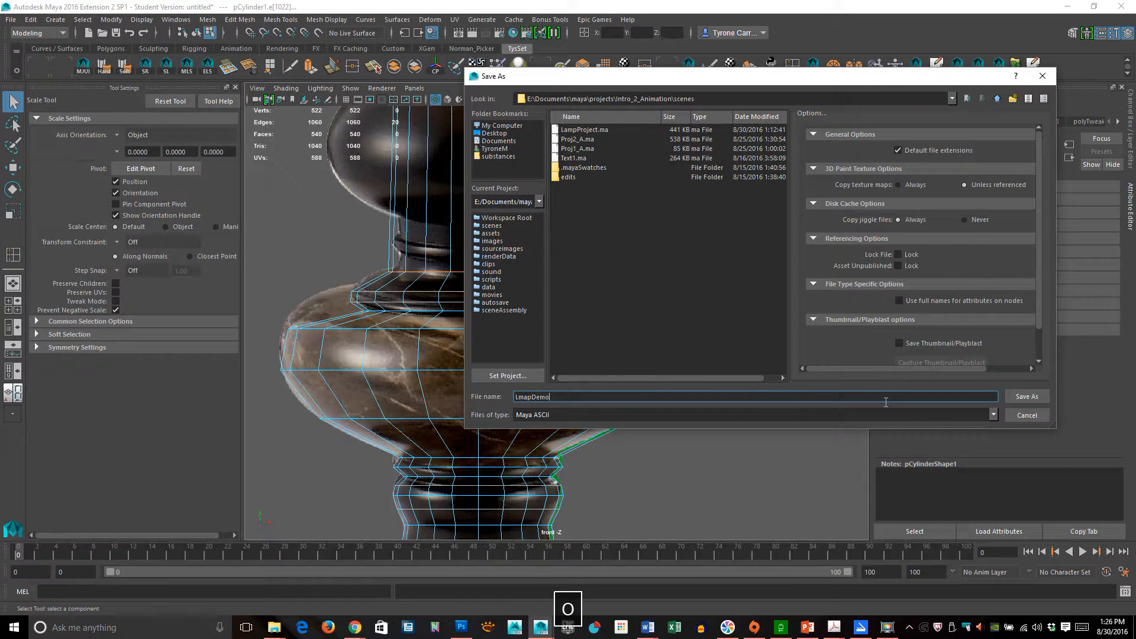
type("!")
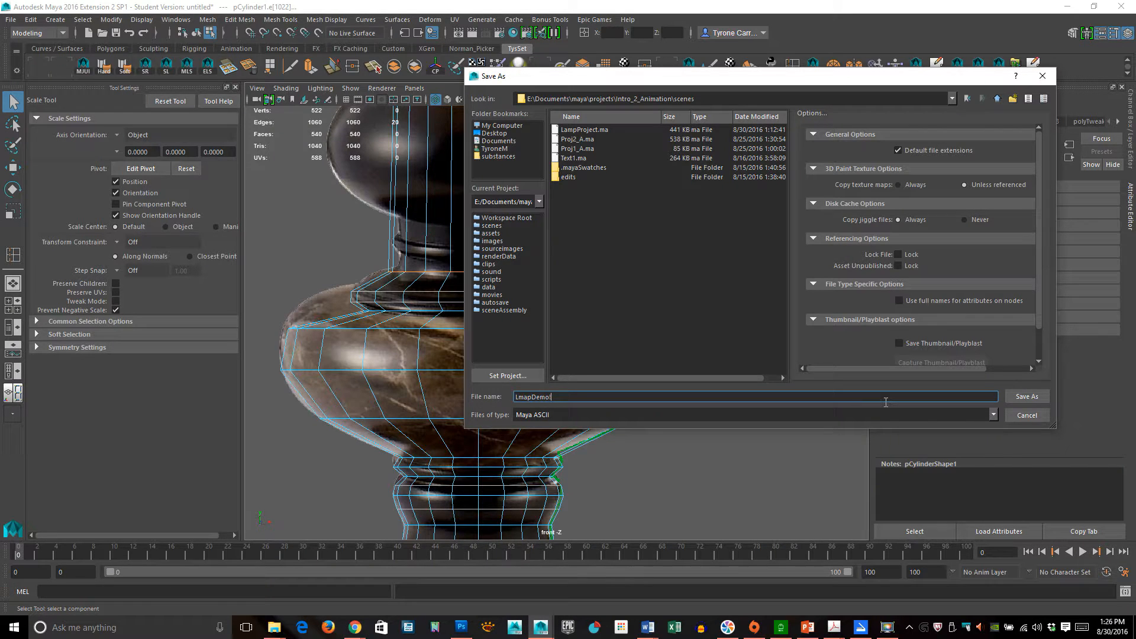
key("Return")
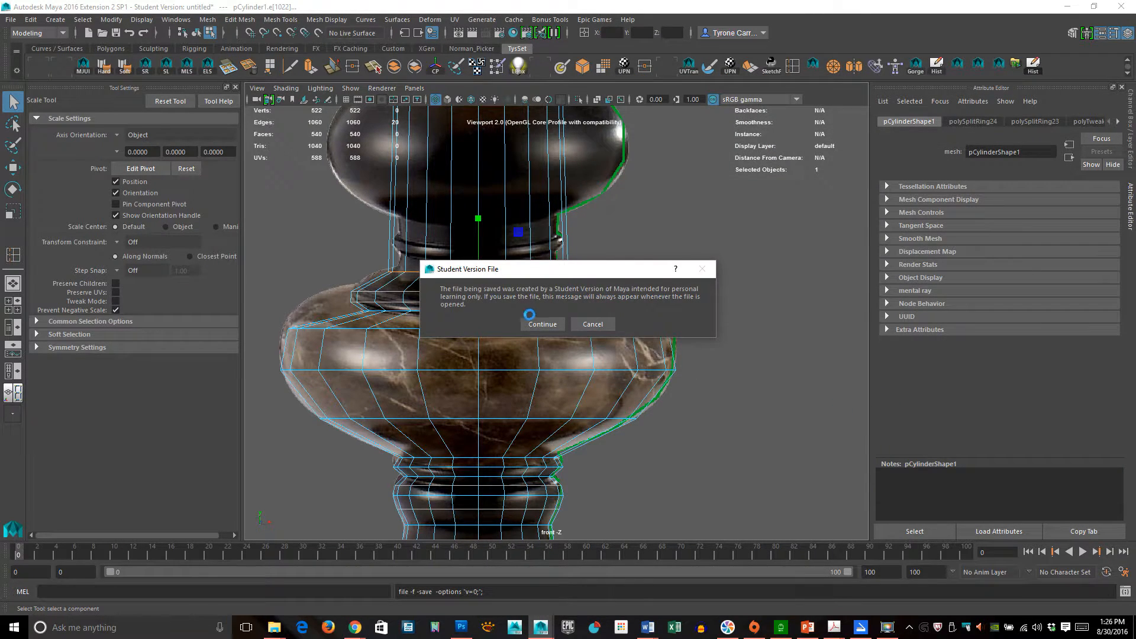
left_click(536, 323)
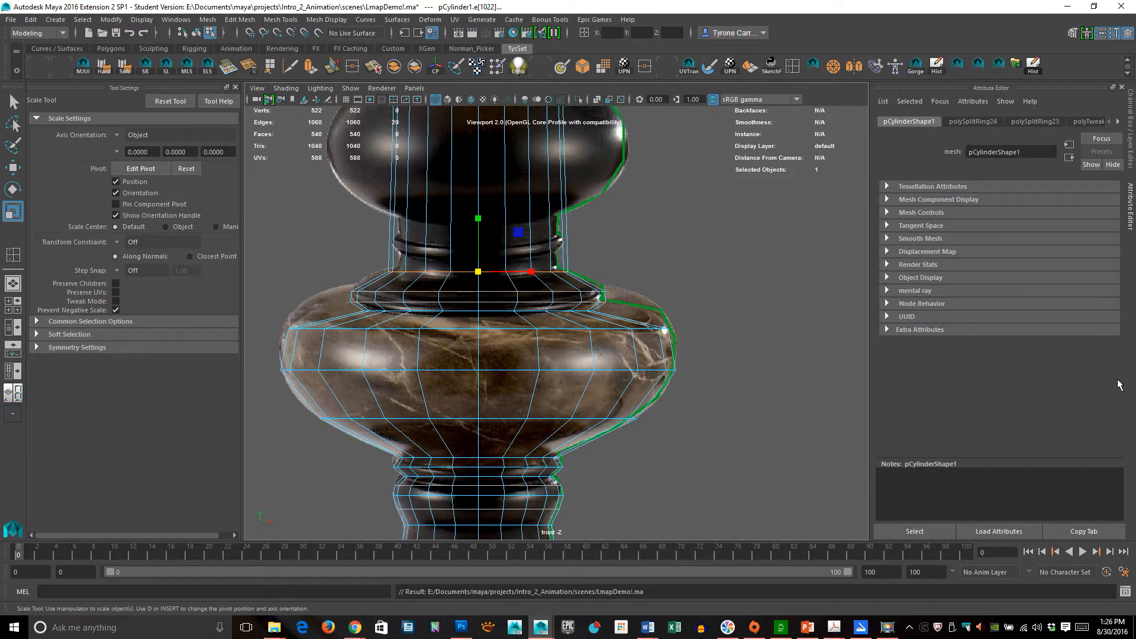